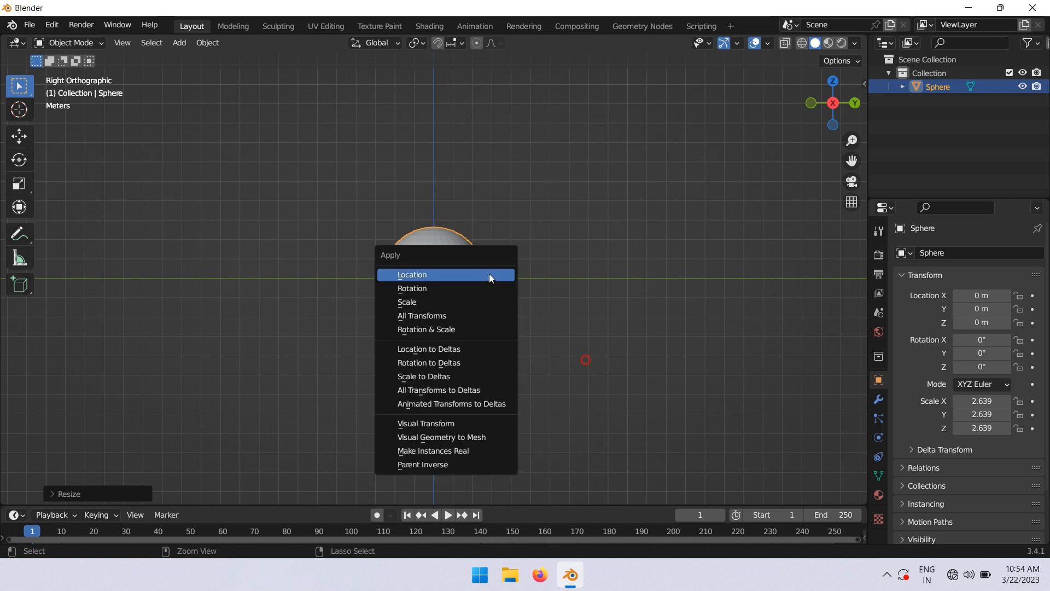
Apply the sphere's scale and delete the vertices of its top cap
{"action": "left_click", "coordinate": [477, 301]}
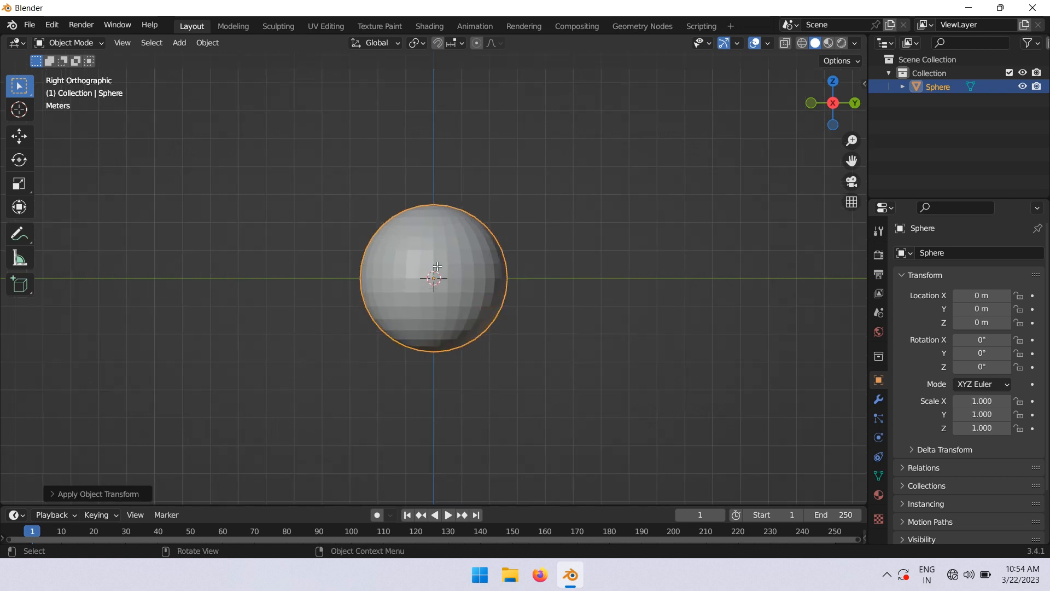
{"action": "key", "text": "Tab"}
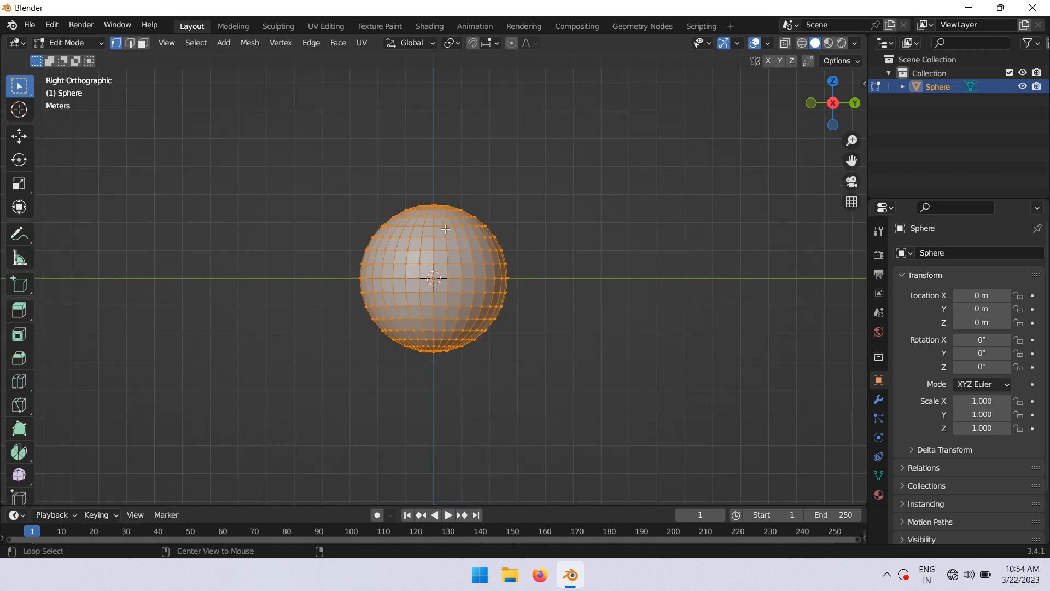
{"action": "key", "text": "alt+z"}
{"action": "left_click_drag", "start_coordinate": [326, 176], "coordinate": [556, 226]}
{"action": "scroll", "coordinate": [531, 238], "scroll_direction": "up", "scroll_amount": 1}
{"action": "key", "text": "x"}
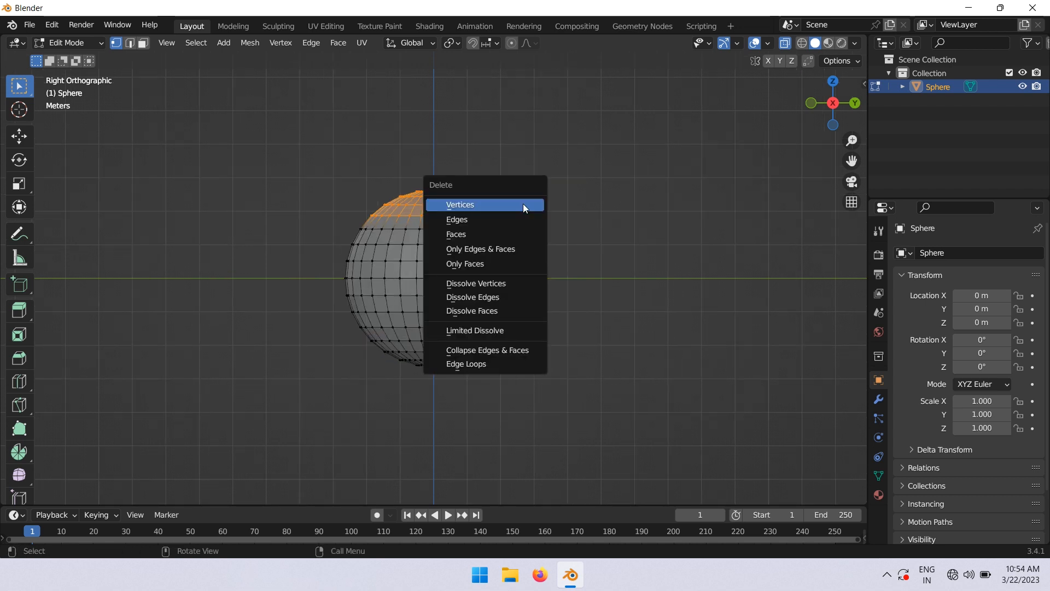
{"action": "left_click", "coordinate": [523, 203]}
Close the open top of the sphere by applying Grid Fill to its rim loop
{"action": "middle_click_drag", "start_coordinate": [504, 208], "coordinate": [451, 267]}
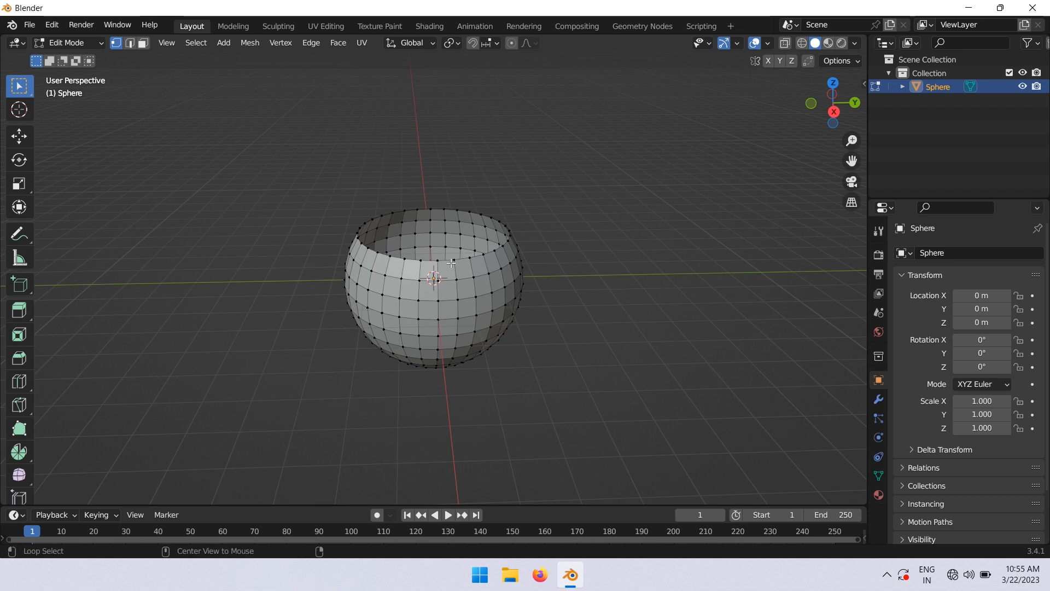
{"action": "left_click", "coordinate": [451, 263], "text": "alt"}
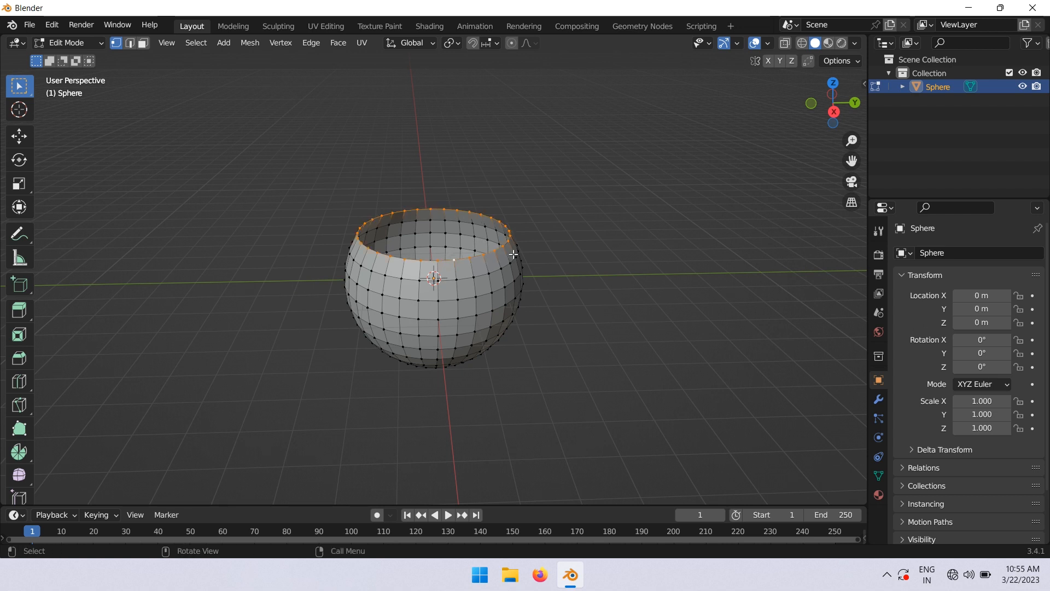
{"action": "left_click", "coordinate": [338, 42]}
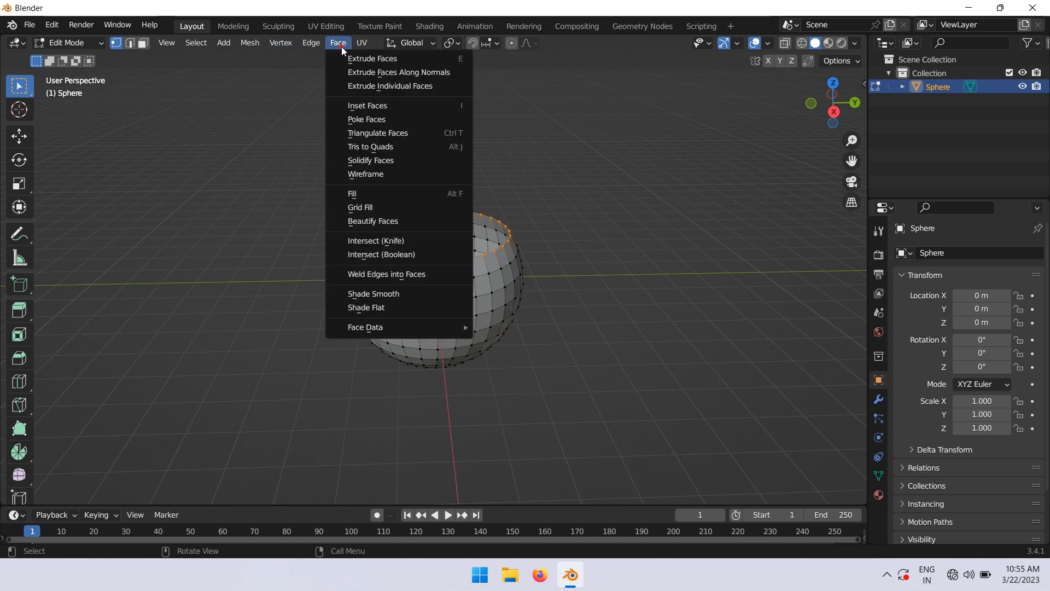
{"action": "left_click", "coordinate": [372, 207]}
{"action": "scroll", "coordinate": [429, 238], "scroll_direction": "up", "scroll_amount": 3}
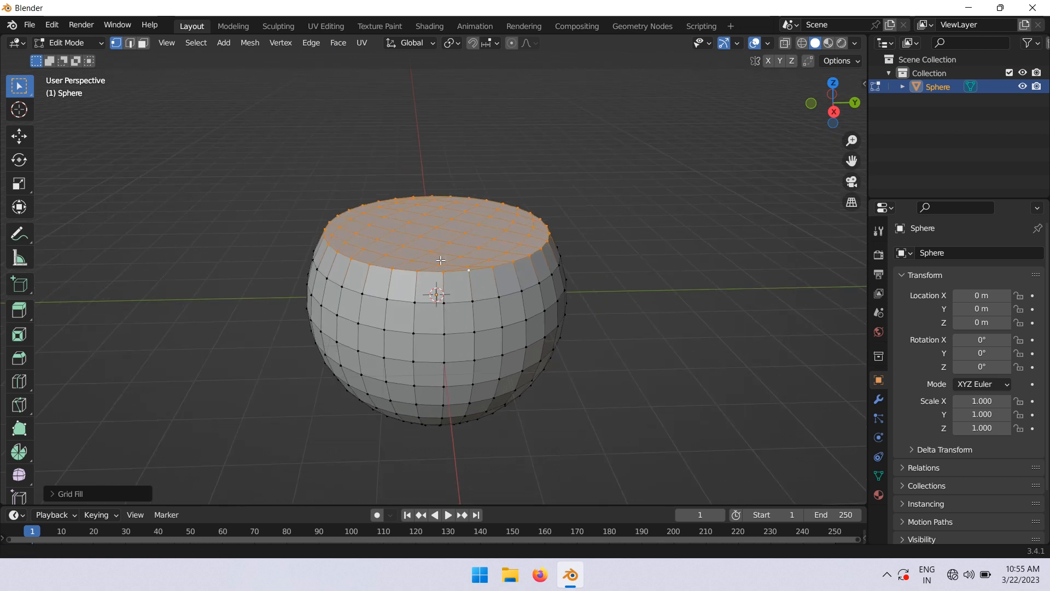
Extrude the filled top faces slightly upward and scale them to about 0.79
{"action": "key", "text": "3"}
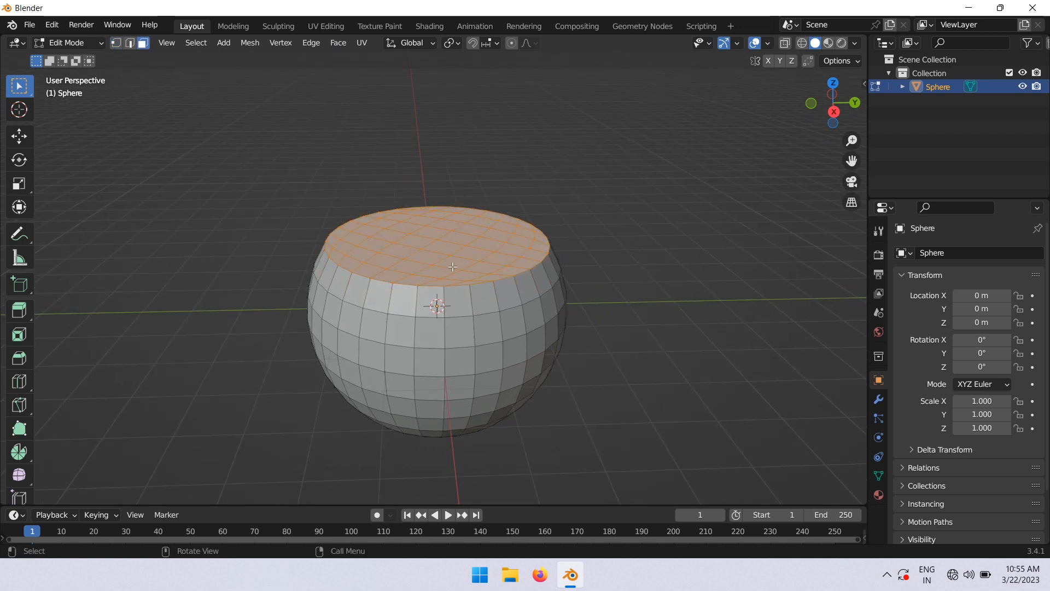
{"action": "key", "text": "e"}
{"action": "left_click", "coordinate": [525, 251]}
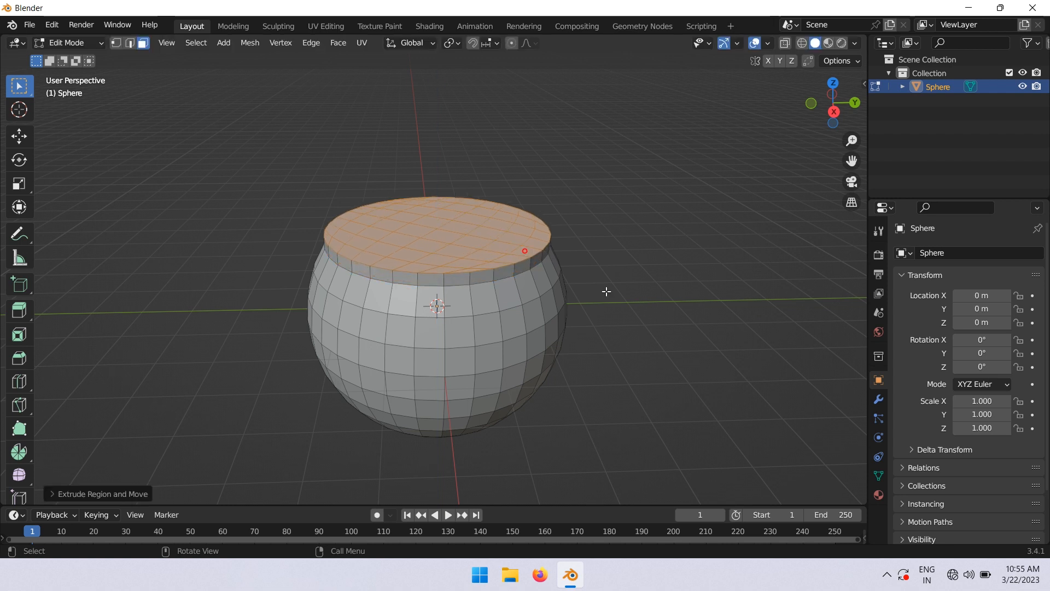
{"action": "key", "text": "s"}
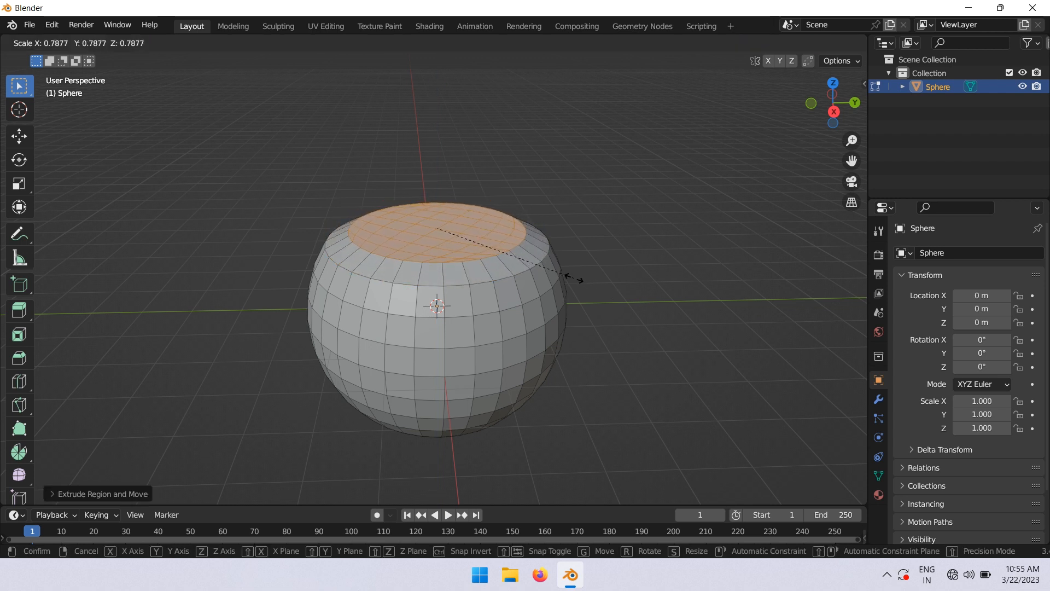
{"action": "left_click", "coordinate": [571, 278]}
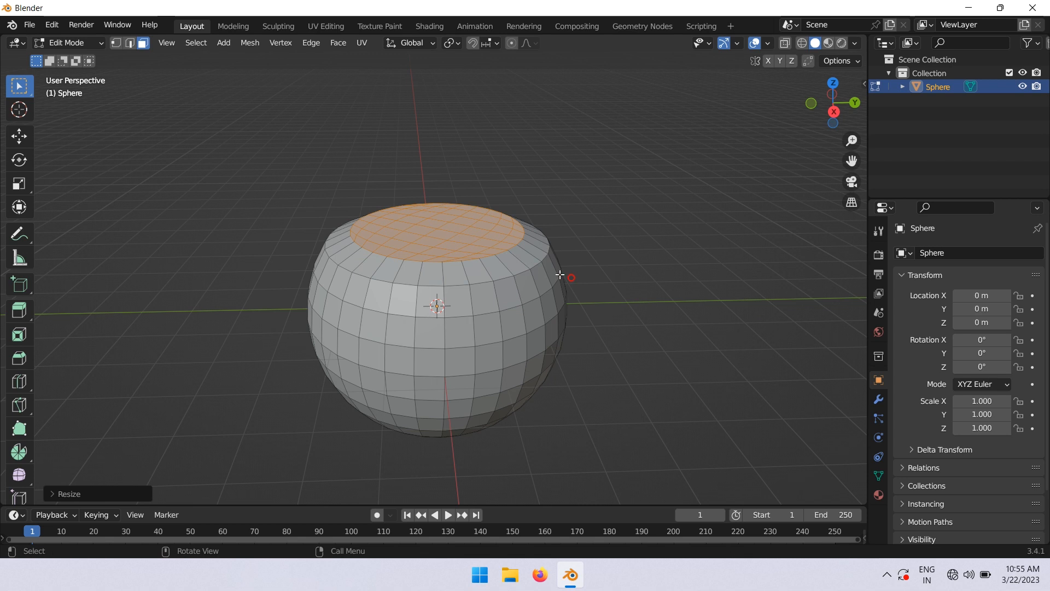
Lower the top faces about 0.13 m along Z and extrude them upward into a short neck
{"action": "left_click", "coordinate": [835, 112]}
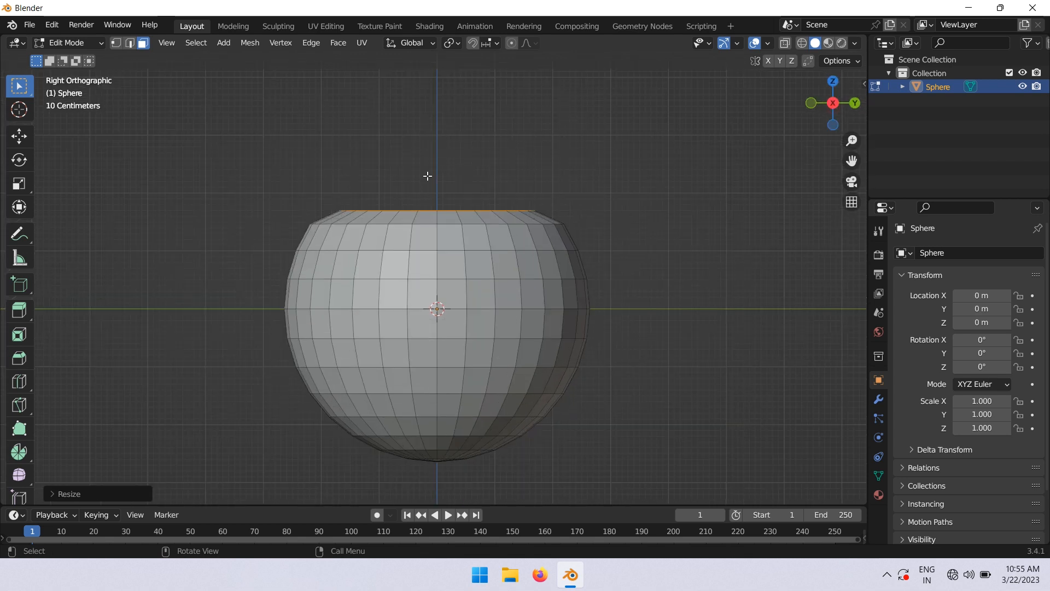
{"action": "key", "text": "g"}
{"action": "key", "text": "z"}
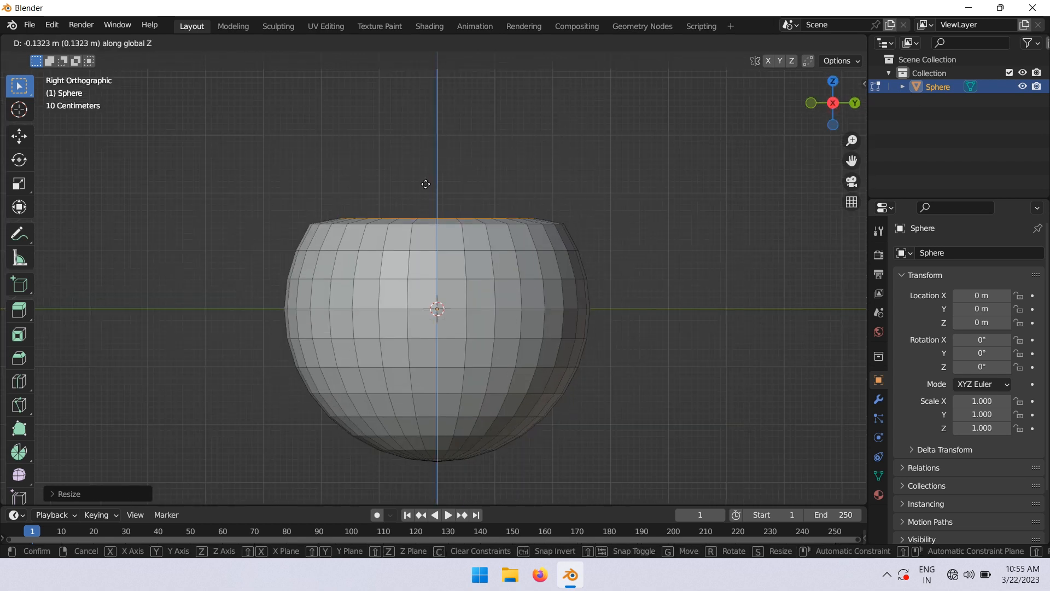
{"action": "left_click", "coordinate": [426, 184]}
{"action": "key", "text": "e"}
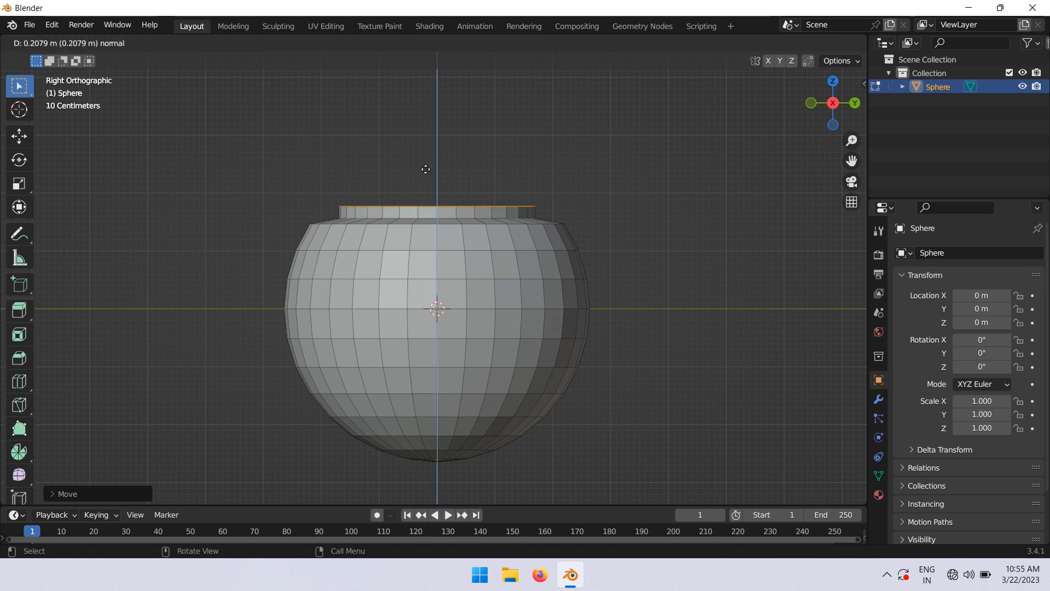
{"action": "left_click", "coordinate": [427, 155]}
Try to select the neck's top edge loop in vertex selection mode
{"action": "middle_click_drag", "start_coordinate": [427, 155], "coordinate": [417, 235]}
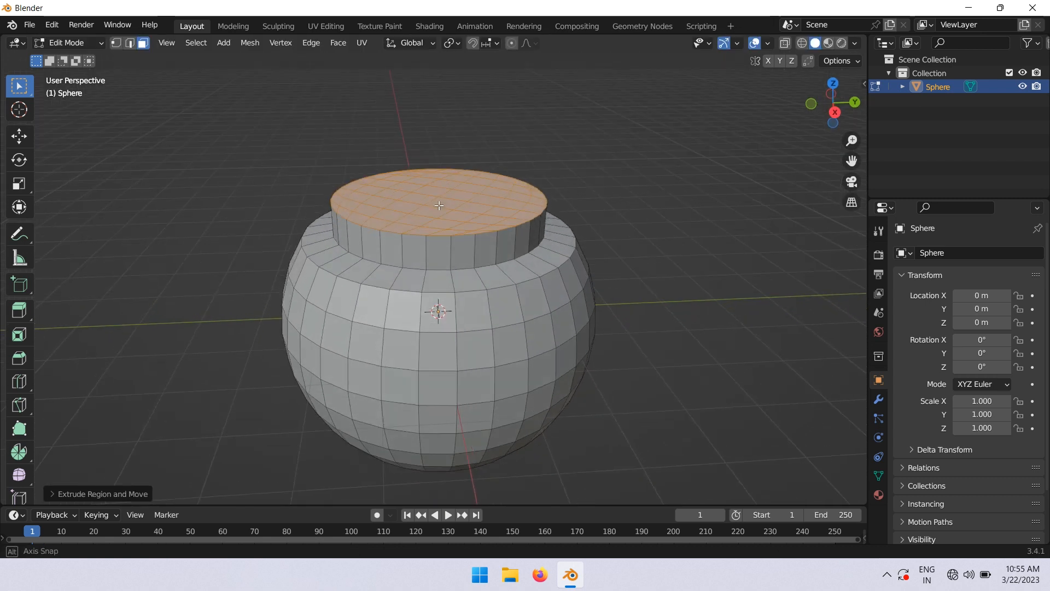
{"action": "key", "text": "1"}
{"action": "left_click", "coordinate": [417, 237], "text": "alt"}
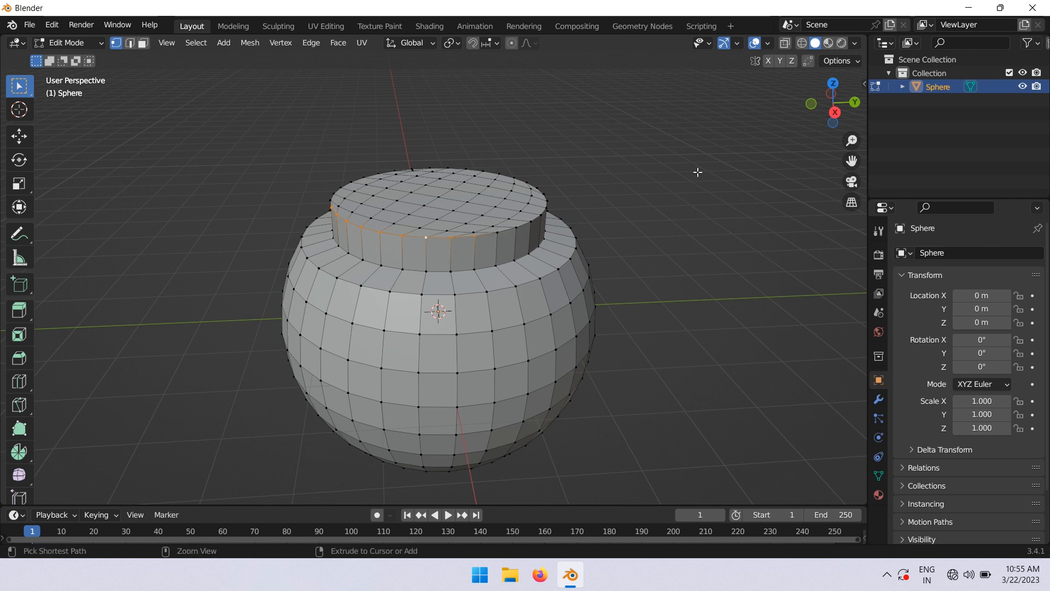
Select all vertices of the neck's top, extrude them and scale them to about 0.45 as an inner circle
{"action": "left_click", "coordinate": [832, 116]}
{"action": "key", "text": "b"}
{"action": "left_click_drag", "start_coordinate": [283, 141], "coordinate": [608, 192]}
{"action": "middle_click_drag", "start_coordinate": [510, 189], "coordinate": [523, 235], "text": "shift"}
{"action": "key", "text": "b"}
{"action": "mouse_move", "coordinate": [291, 155]}
{"action": "left_mouse_down"}
{"action": "mouse_move", "coordinate": [511, 241]}
{"action": "mouse_move", "coordinate": [661, 238]}
{"action": "left_mouse_up"}
{"action": "middle_click_drag", "start_coordinate": [585, 243], "coordinate": [603, 293]}
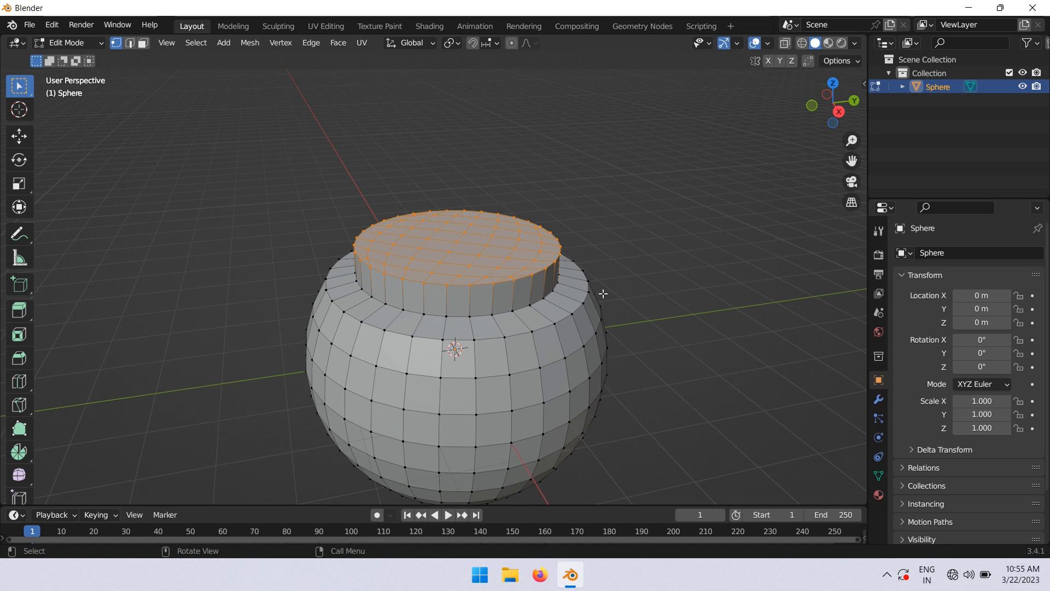
{"action": "key", "text": "e"}
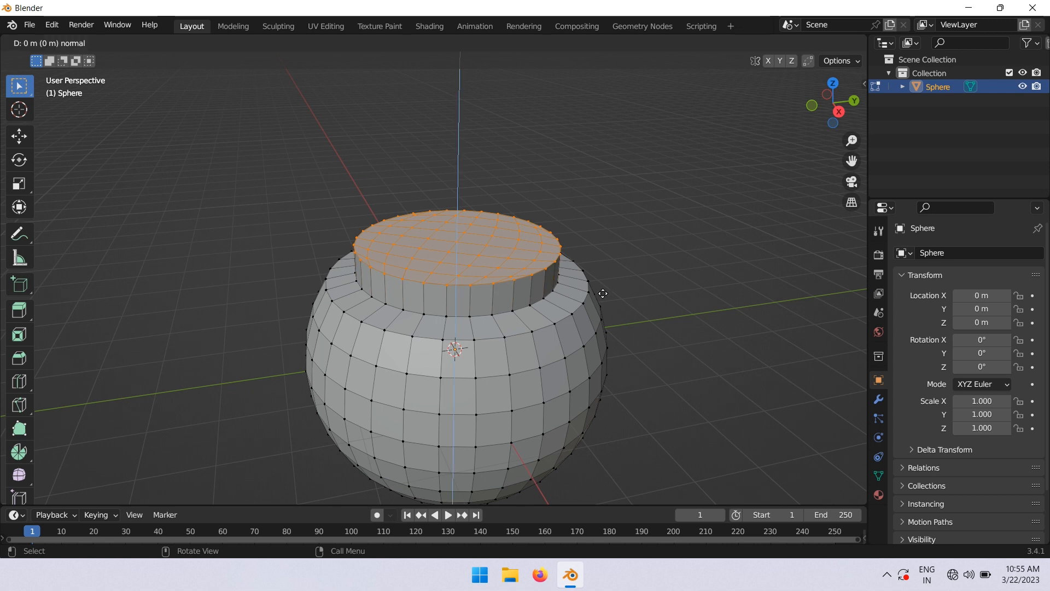
{"action": "left_click", "coordinate": [602, 288]}
{"action": "key", "text": "s"}
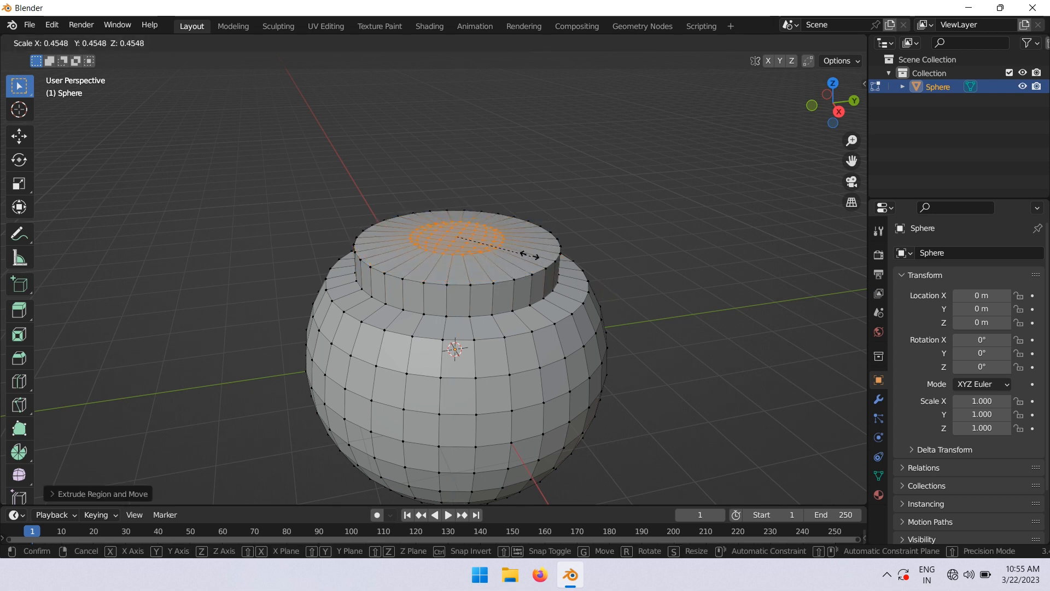
{"action": "left_click", "coordinate": [533, 253]}
Extrude the inner circle upward along Z to form a small raised knob
{"action": "key", "text": "e"}
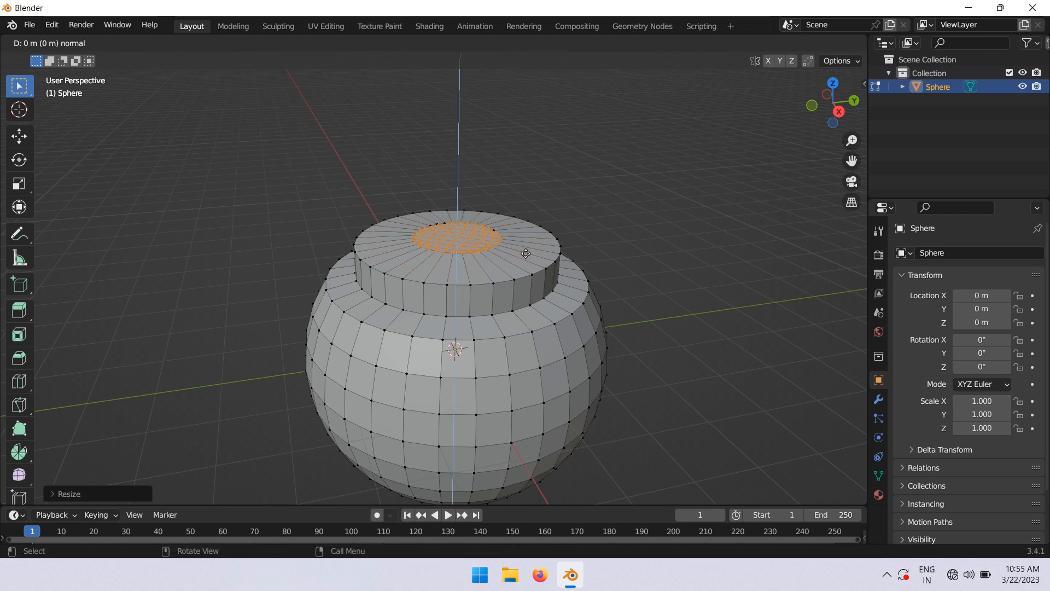
{"action": "key", "text": "z"}
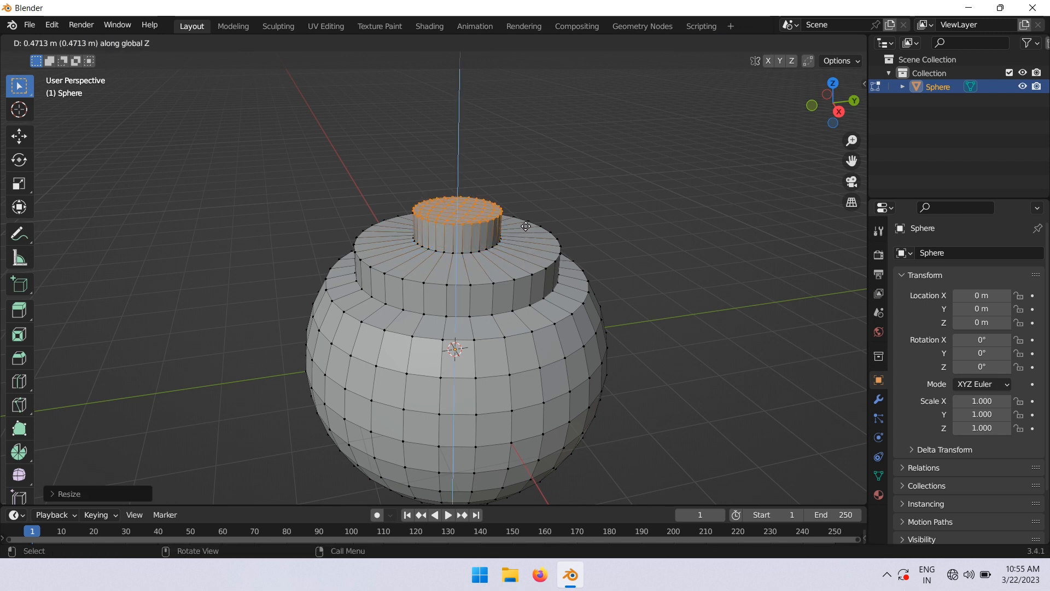
{"action": "left_click", "coordinate": [527, 243]}
Extrude the knob's top in place and scale the new faces to about 0.5
{"action": "middle_click_drag", "start_coordinate": [528, 244], "coordinate": [525, 223]}
{"action": "key", "text": "e"}
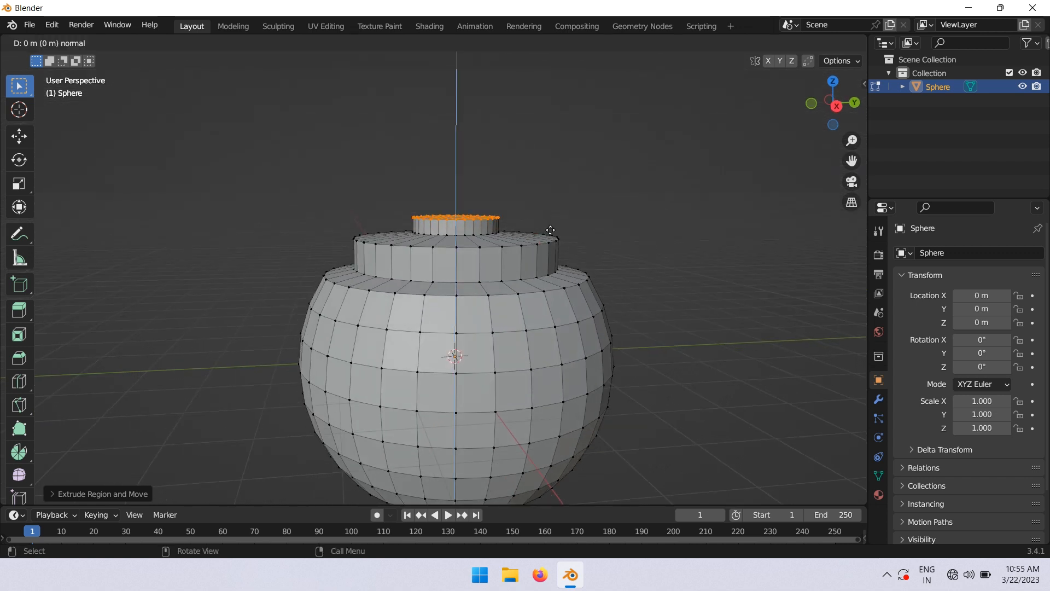
{"action": "right_click", "coordinate": [550, 230]}
{"action": "key", "text": "s"}
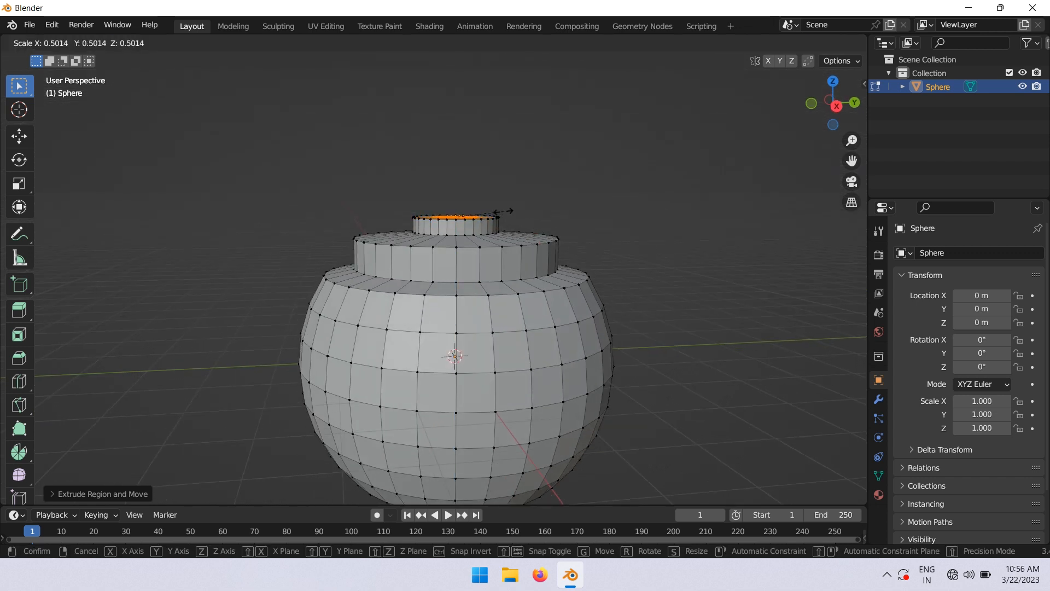
{"action": "left_click", "coordinate": [503, 210]}
Return to Object Mode and add a Subdivision Surface modifier to the sphere
{"action": "key", "text": "Tab"}
{"action": "middle_click_drag", "start_coordinate": [496, 258], "coordinate": [694, 334]}
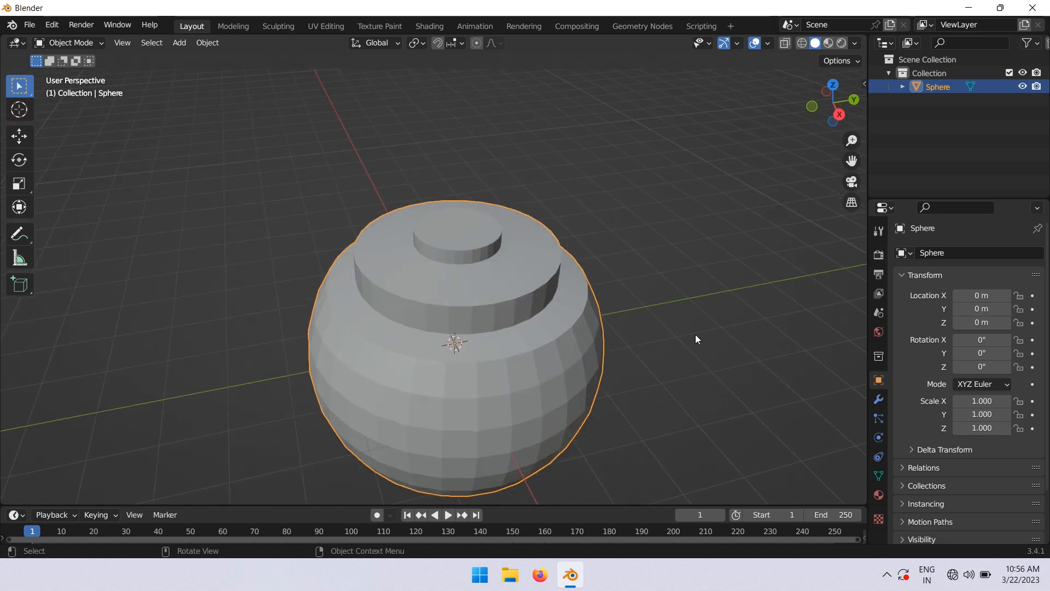
{"action": "left_click", "coordinate": [879, 399]}
{"action": "left_click", "coordinate": [955, 256]}
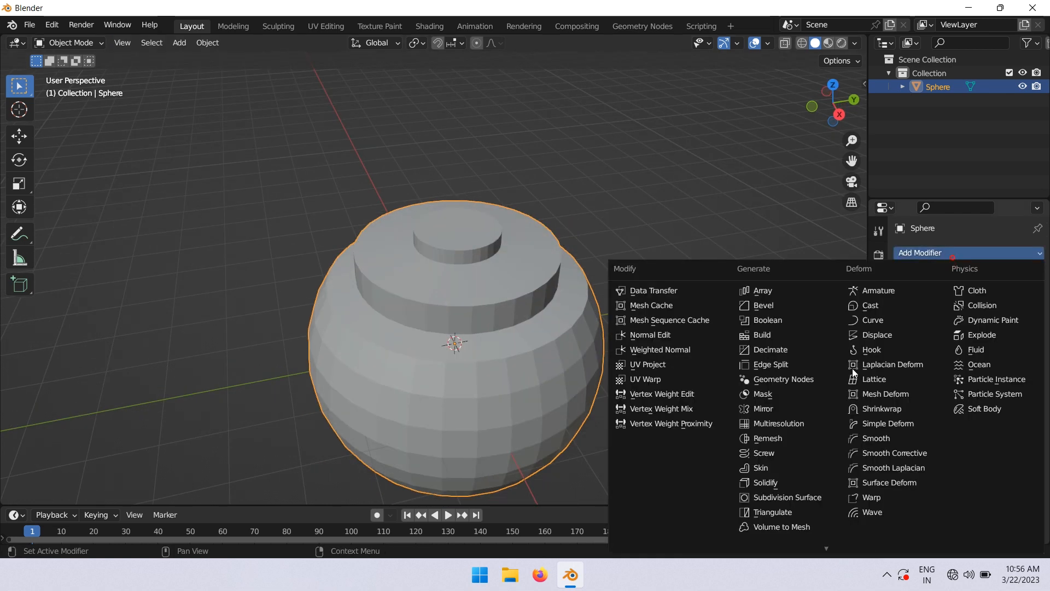
{"action": "left_click", "coordinate": [784, 497]}
{"action": "middle_click_drag", "start_coordinate": [610, 464], "coordinate": [576, 395]}
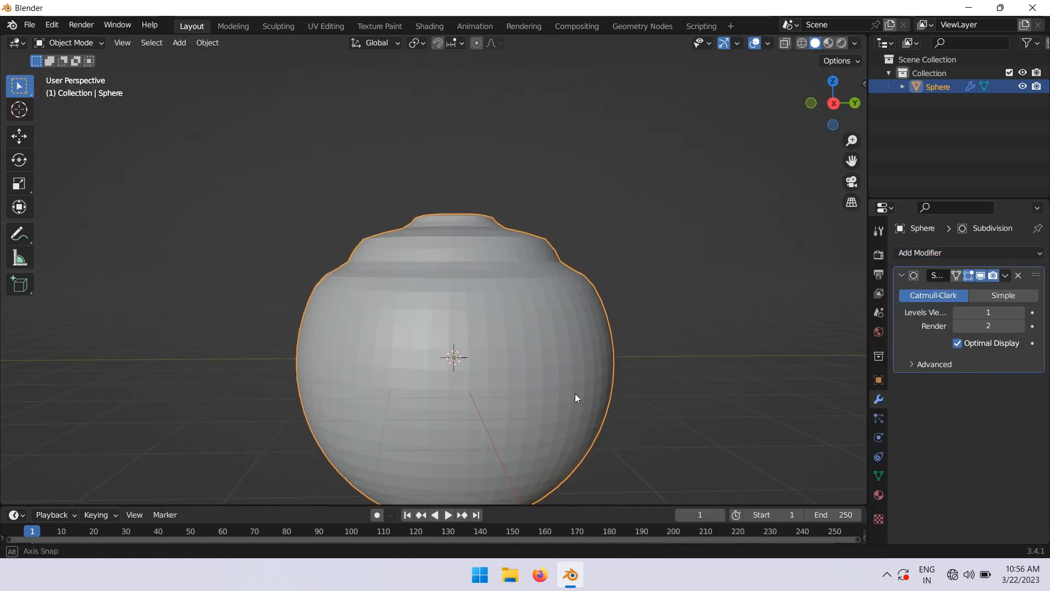
Add a loop cut around the body and slide it up close beneath the shoulder edge
{"action": "left_click", "coordinate": [834, 104]}
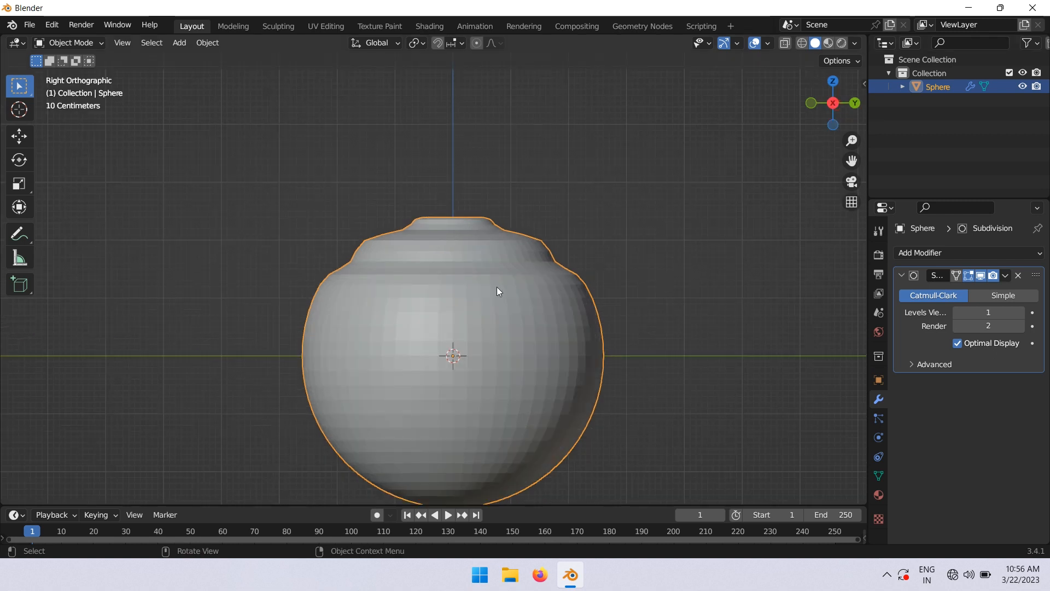
{"action": "scroll", "coordinate": [496, 291], "scroll_direction": "up", "scroll_amount": 1}
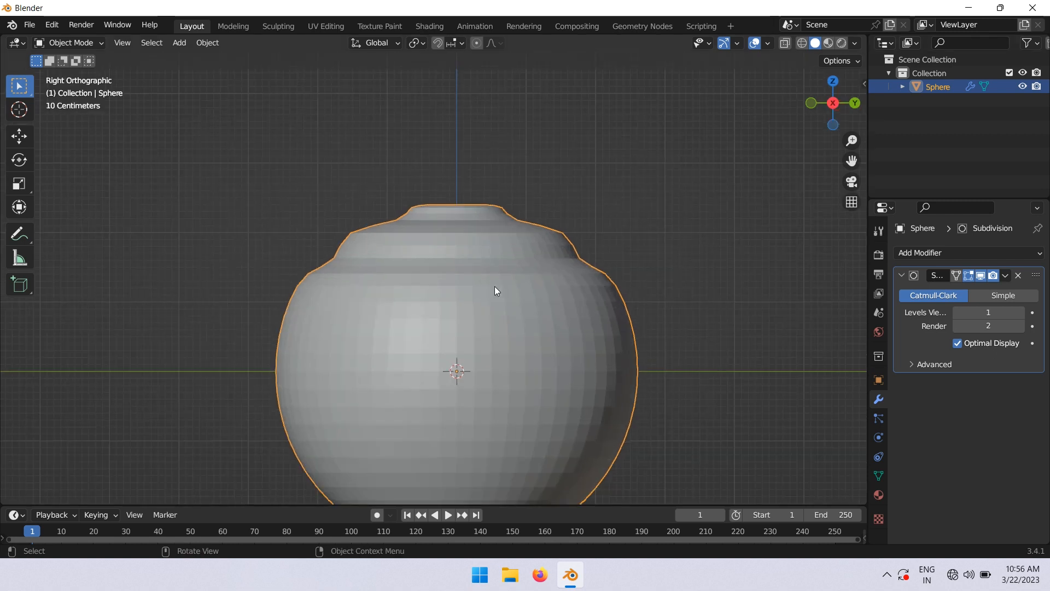
{"action": "key", "text": "Tab"}
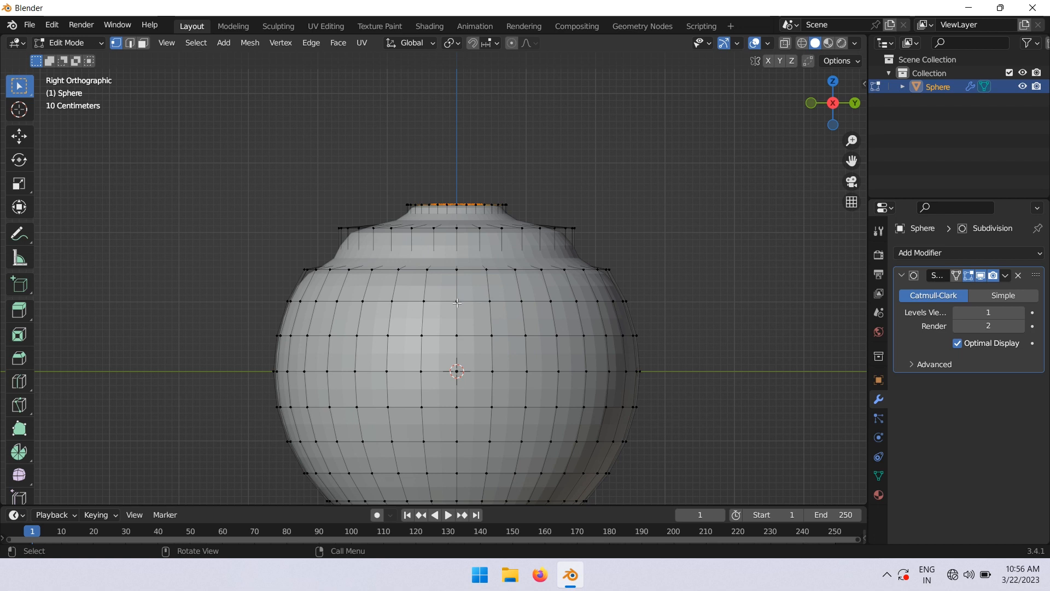
{"action": "key", "text": "ctrl+r"}
{"action": "left_click", "coordinate": [463, 281]}
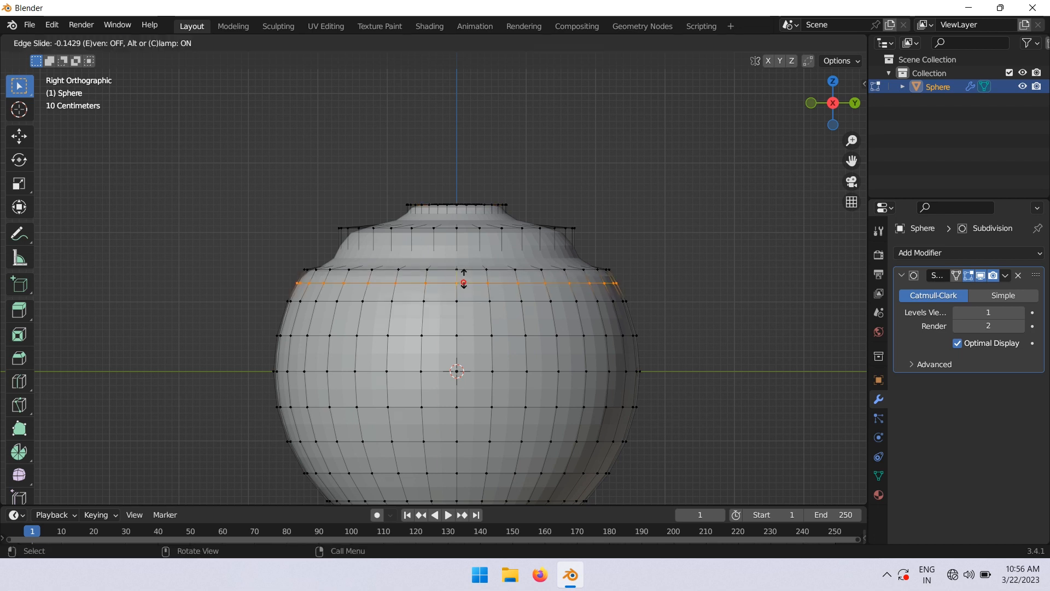
{"action": "left_click", "coordinate": [464, 272]}
Add a loop cut on the ledge around the neck and slide it toward the outer shoulder edge
{"action": "middle_click_drag", "start_coordinate": [463, 272], "coordinate": [468, 293]}
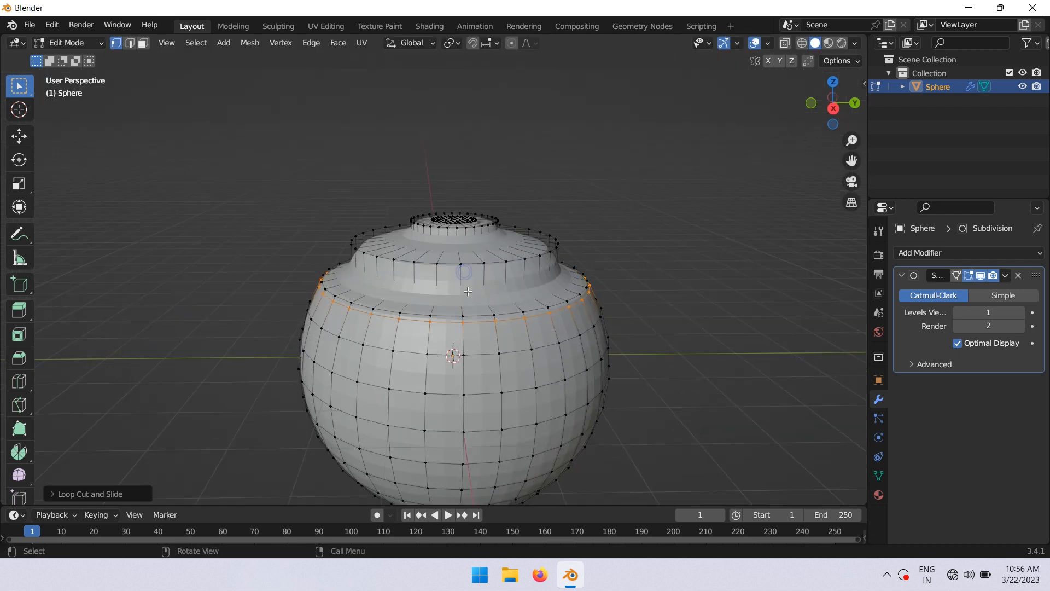
{"action": "key", "text": "ctrl+r"}
{"action": "left_click", "coordinate": [551, 300]}
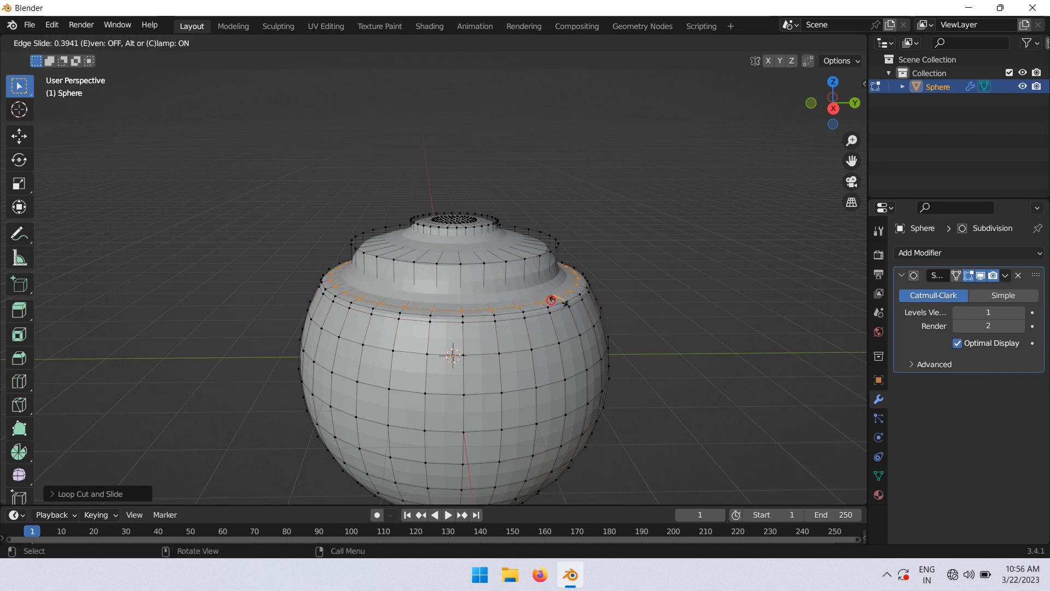
{"action": "left_click", "coordinate": [562, 303]}
Leave Edit Mode and apply Shade Smooth to the sphere
{"action": "key", "text": "Tab"}
{"action": "right_click", "coordinate": [484, 224]}
{"action": "left_click", "coordinate": [484, 224]}
{"action": "scroll", "coordinate": [475, 246], "scroll_direction": "down", "scroll_amount": 3}
{"action": "middle_click_drag", "start_coordinate": [471, 264], "coordinate": [491, 300]}
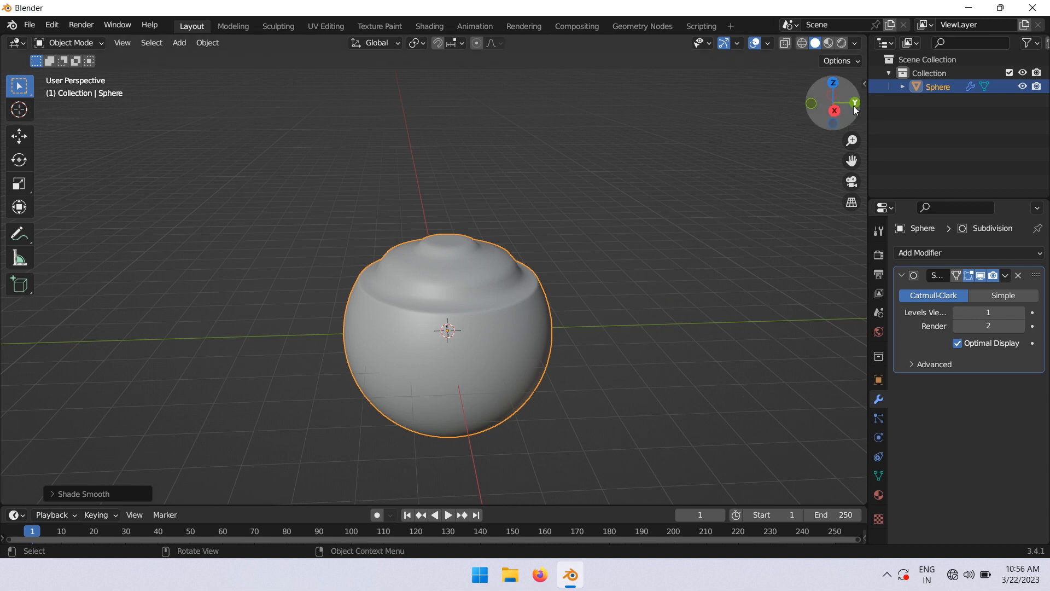
Add a torus mesh to the scene in the right orthographic view
{"action": "left_click", "coordinate": [834, 110]}
{"action": "key", "text": "shift+a"}
{"action": "mouse_move", "coordinate": [375, 162]}
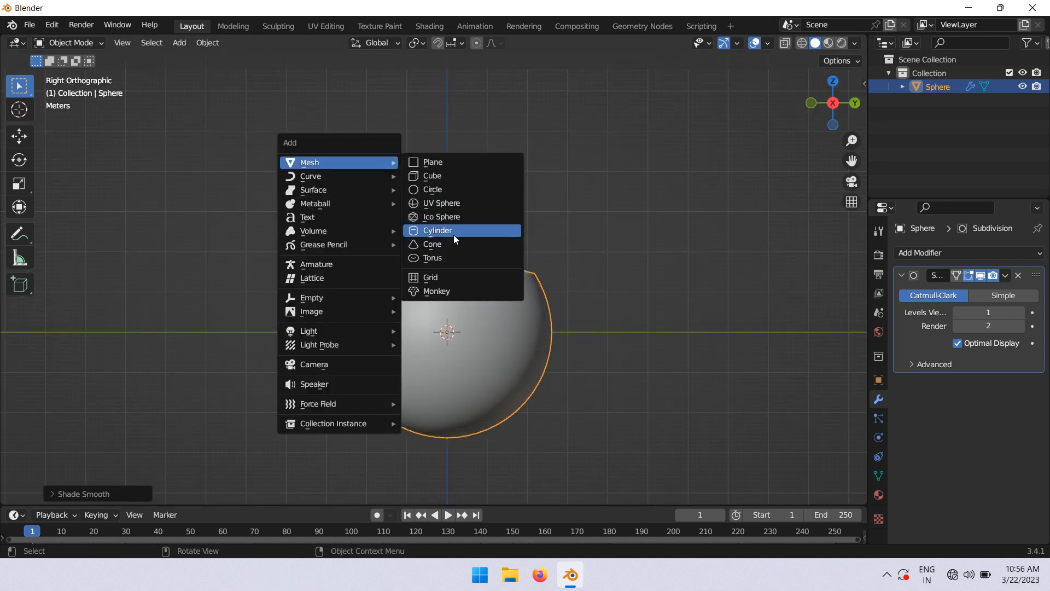
{"action": "left_click", "coordinate": [454, 257]}
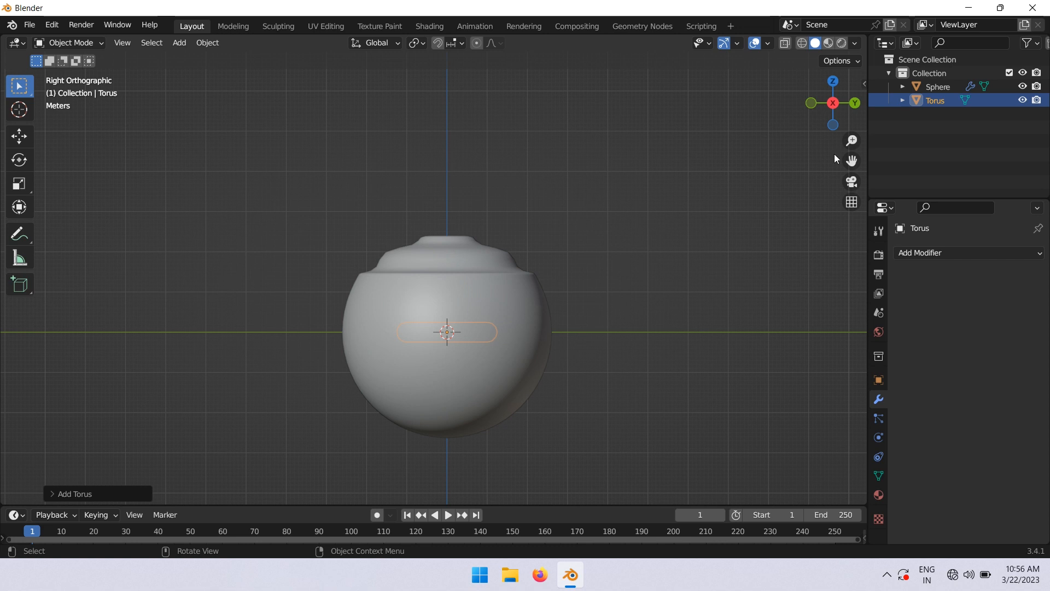
Move the torus straight up above the pot's neck and rotate it 90° about the global Y axis
{"action": "left_click", "coordinate": [19, 136]}
{"action": "left_click_drag", "start_coordinate": [447, 276], "coordinate": [443, 126]}
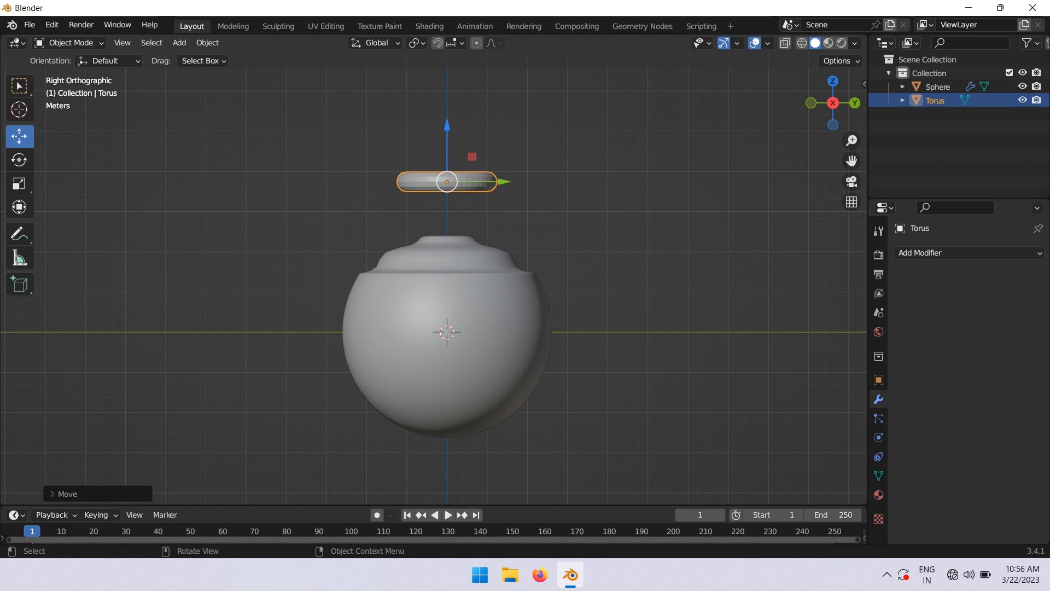
{"action": "key", "text": "r"}
{"action": "type", "text": "y90"}
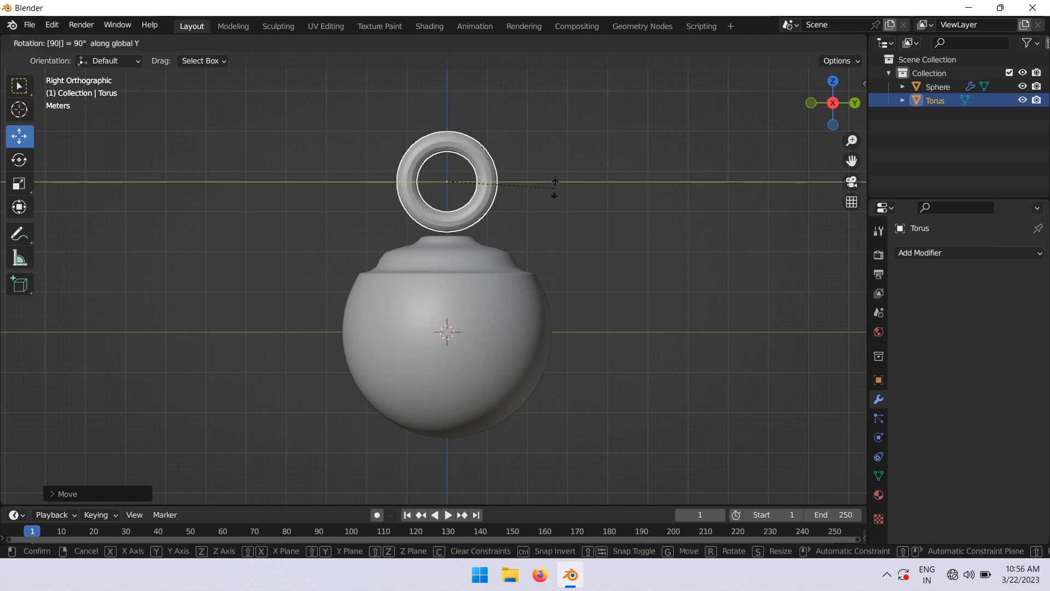
{"action": "key", "text": "Return"}
Scale the torus up and raise it along Z until its lower edge sits just above the neck
{"action": "scroll", "coordinate": [552, 188], "scroll_direction": "down", "scroll_amount": 4}
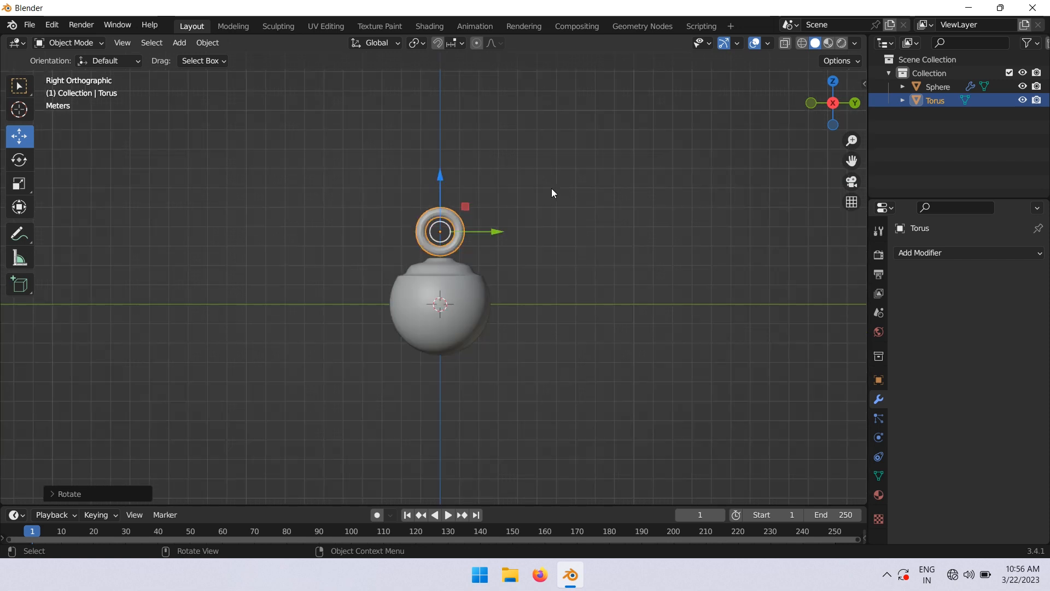
{"action": "key", "text": "s"}
{"action": "left_click", "coordinate": [650, 215]}
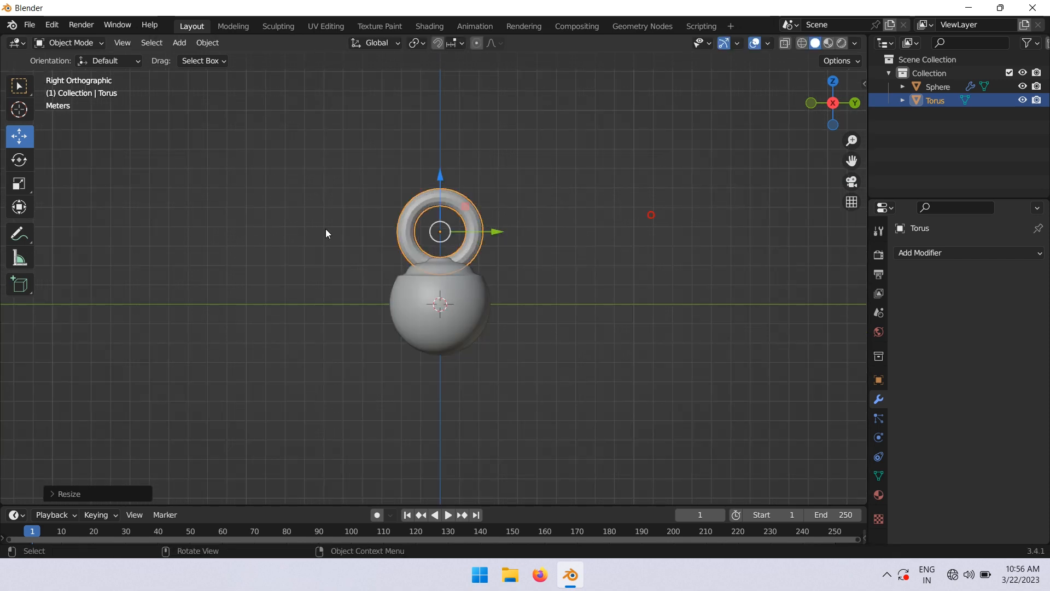
{"action": "scroll", "coordinate": [383, 186], "scroll_direction": "up", "scroll_amount": 3}
{"action": "left_click_drag", "start_coordinate": [447, 144], "coordinate": [446, 111]}
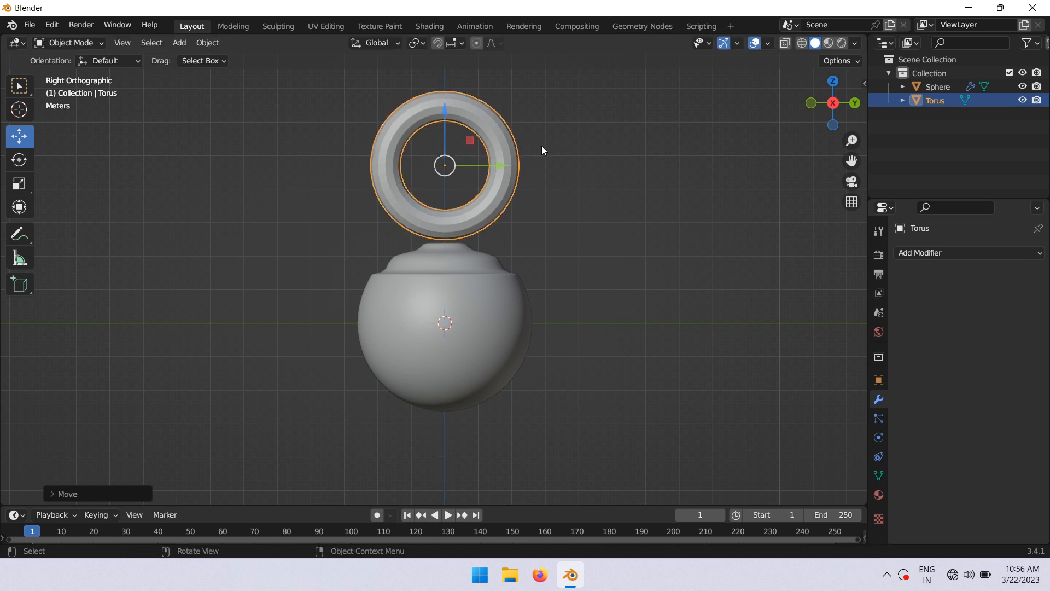
Rotate the torus partway about the global Z axis and adjust its height so it rests on the neck
{"action": "key", "text": "r"}
{"action": "key", "text": "z"}
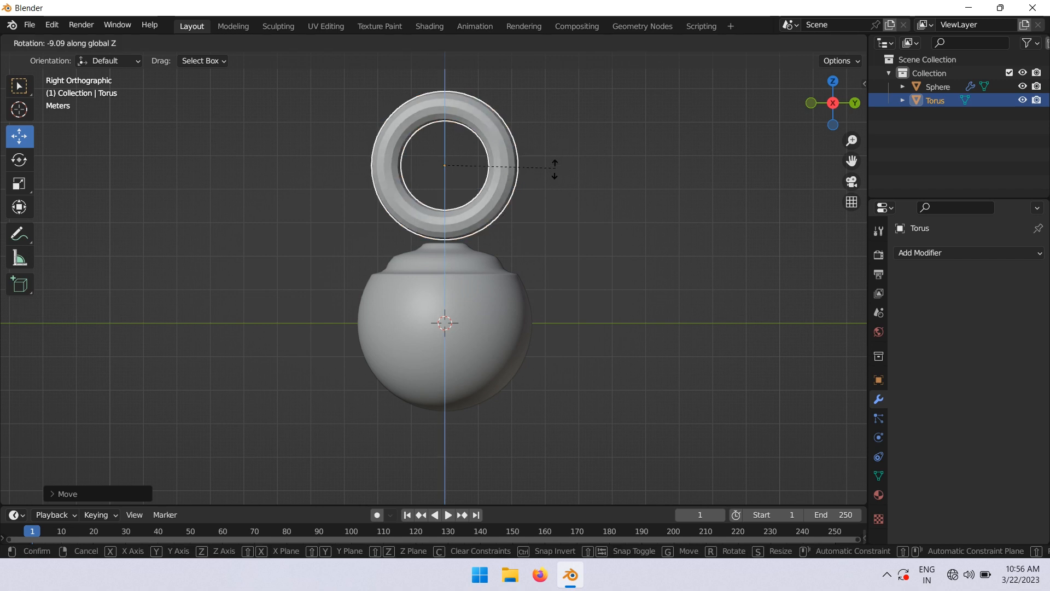
{"action": "left_click", "coordinate": [512, 153]}
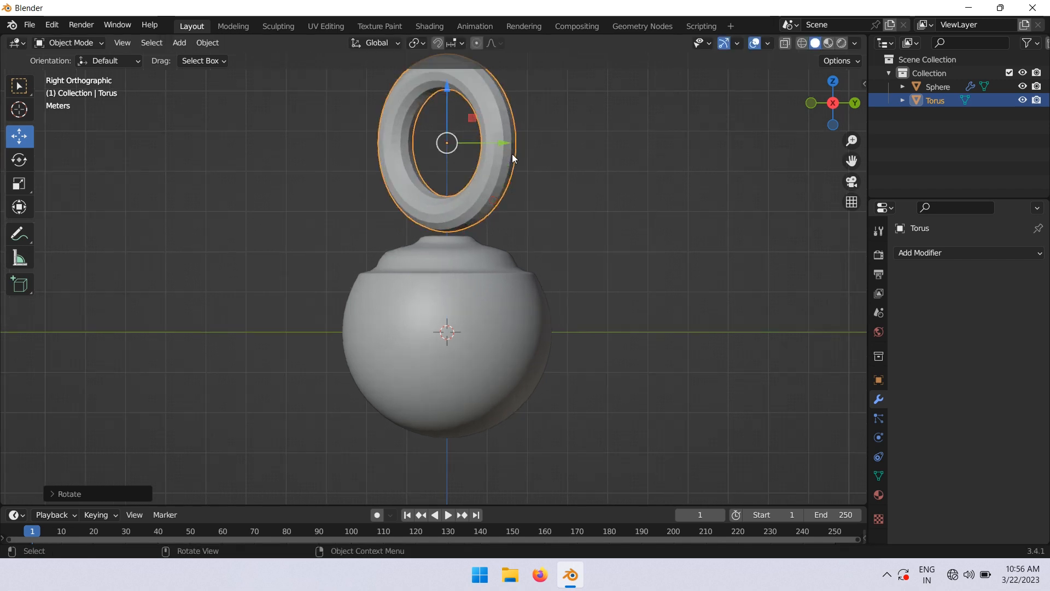
{"action": "scroll", "coordinate": [497, 241], "scroll_direction": "up", "scroll_amount": 3}
{"action": "left_click_drag", "start_coordinate": [431, 156], "coordinate": [431, 166]}
Give the torus a level 2 Subdivision modifier and apply Shade Smooth
{"action": "right_click", "coordinate": [437, 146]}
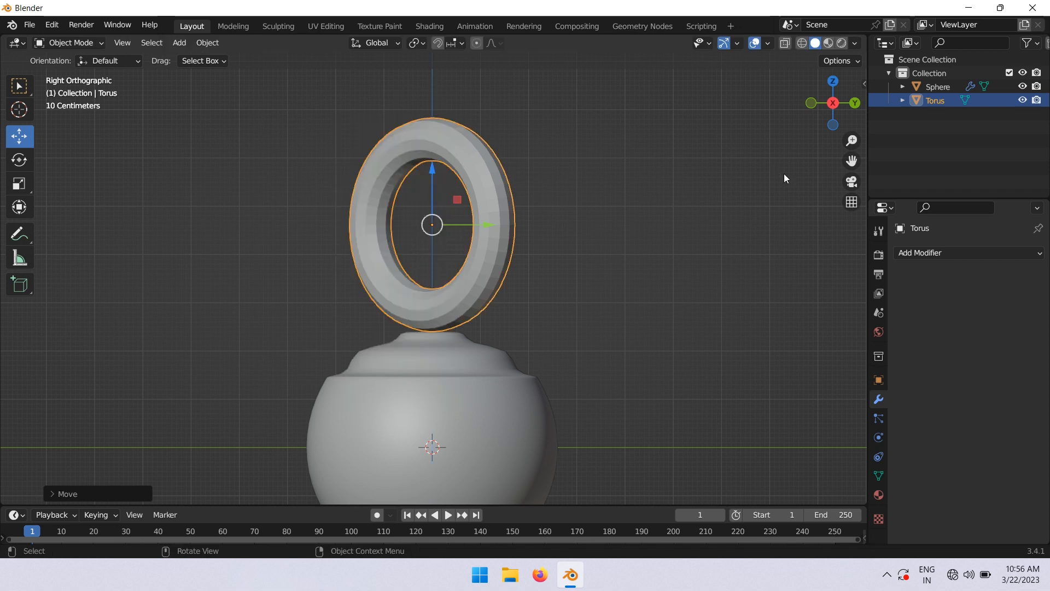
{"action": "key", "text": "ctrl+1"}
{"action": "right_click", "coordinate": [428, 151]}
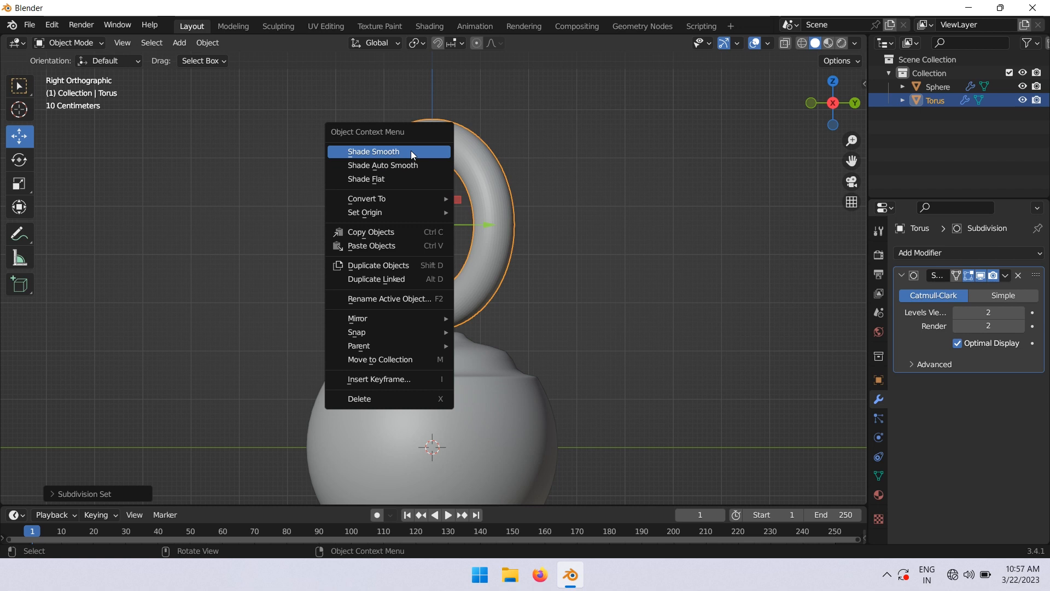
{"action": "left_click", "coordinate": [412, 150]}
In Edit Mode in the right orthographic view, snap the 3D cursor to the topmost vertex of the torus
{"action": "scroll", "coordinate": [475, 174], "scroll_direction": "down", "scroll_amount": 2}
{"action": "key", "text": "KP_Decimal"}
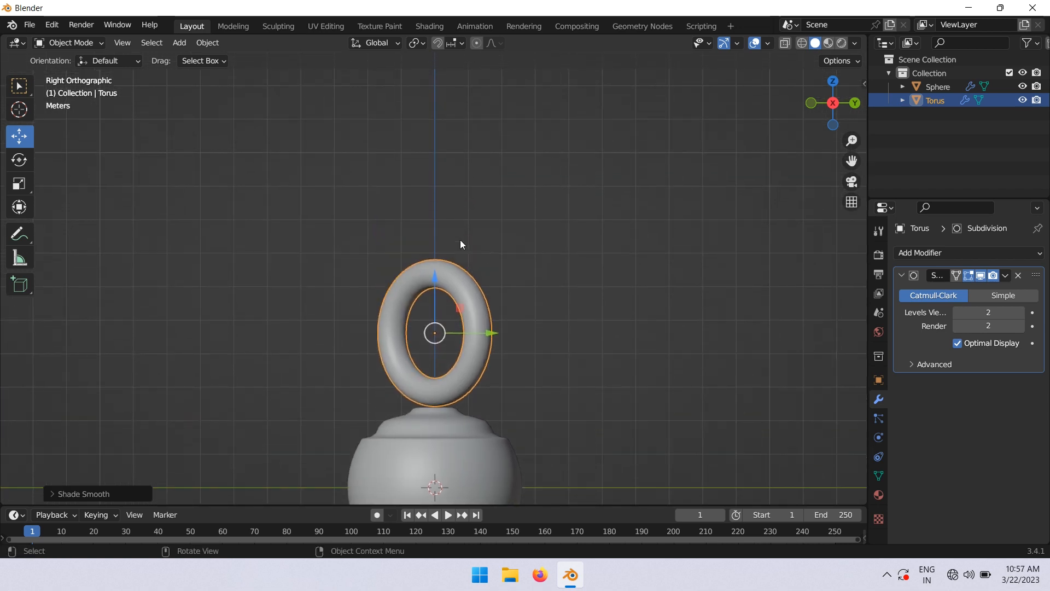
{"action": "key", "text": "Tab"}
{"action": "middle_click_drag", "start_coordinate": [442, 231], "coordinate": [441, 279]}
{"action": "scroll", "coordinate": [442, 279], "scroll_direction": "up", "scroll_amount": 2}
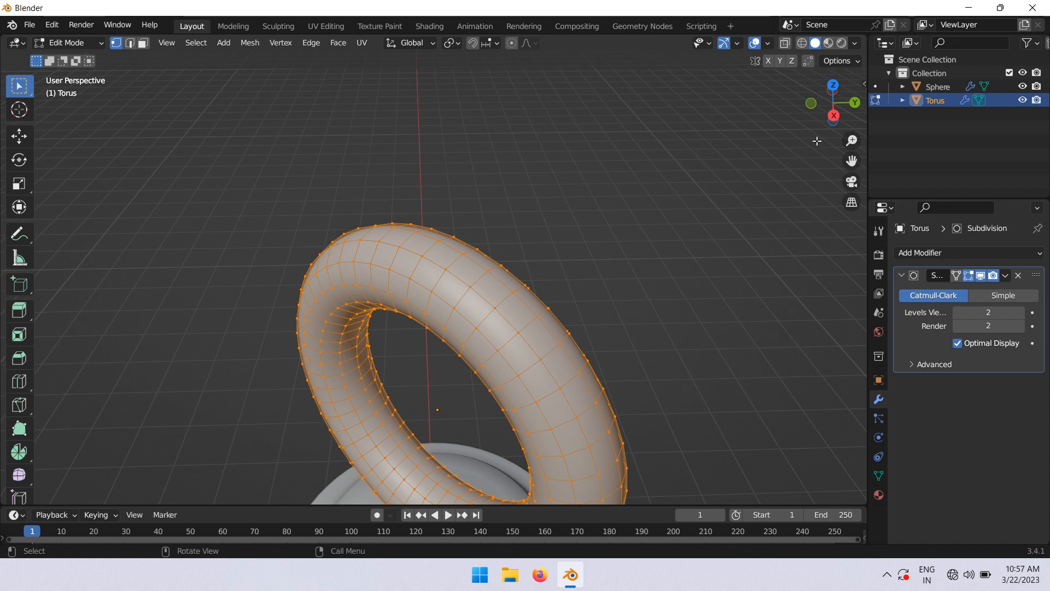
{"action": "left_click", "coordinate": [833, 115]}
{"action": "left_click", "coordinate": [430, 215]}
{"action": "key", "text": "shift+s"}
{"action": "left_click", "coordinate": [494, 249]}
{"action": "key", "text": "shift+s"}
{"action": "left_click", "coordinate": [464, 284]}
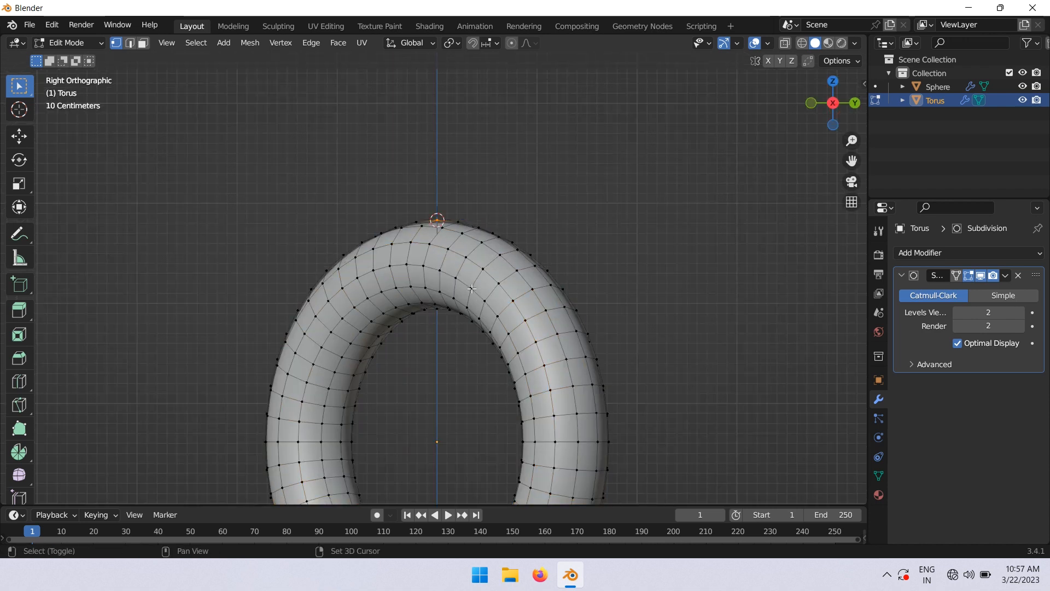
Leave Edit Mode and add a UV sphere at the 3D cursor
{"action": "key", "text": "Tab"}
{"action": "key", "text": "shift+a"}
{"action": "mouse_move", "coordinate": [459, 145]}
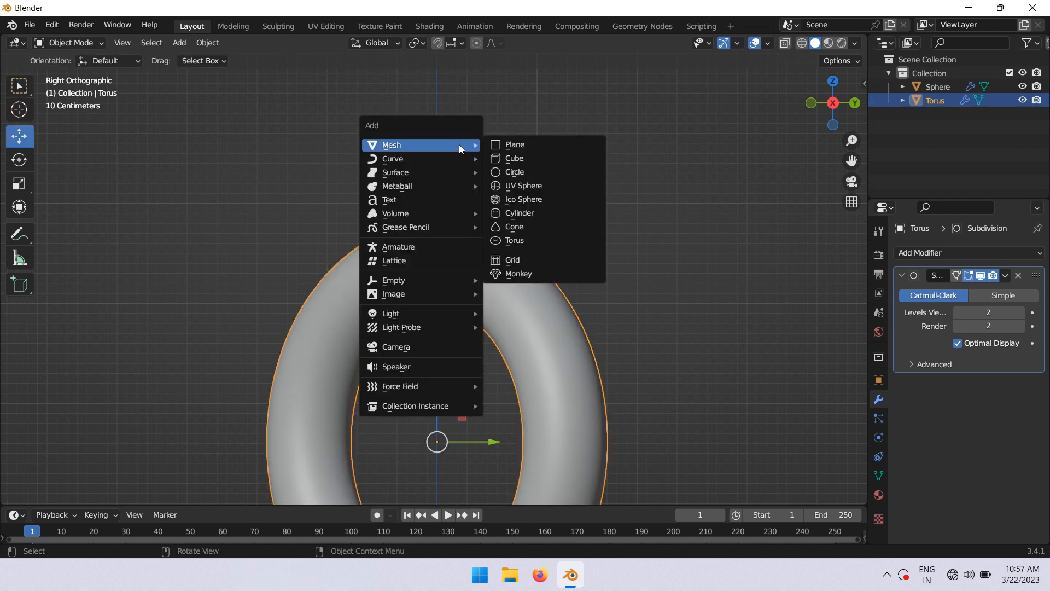
{"action": "left_click", "coordinate": [528, 189]}
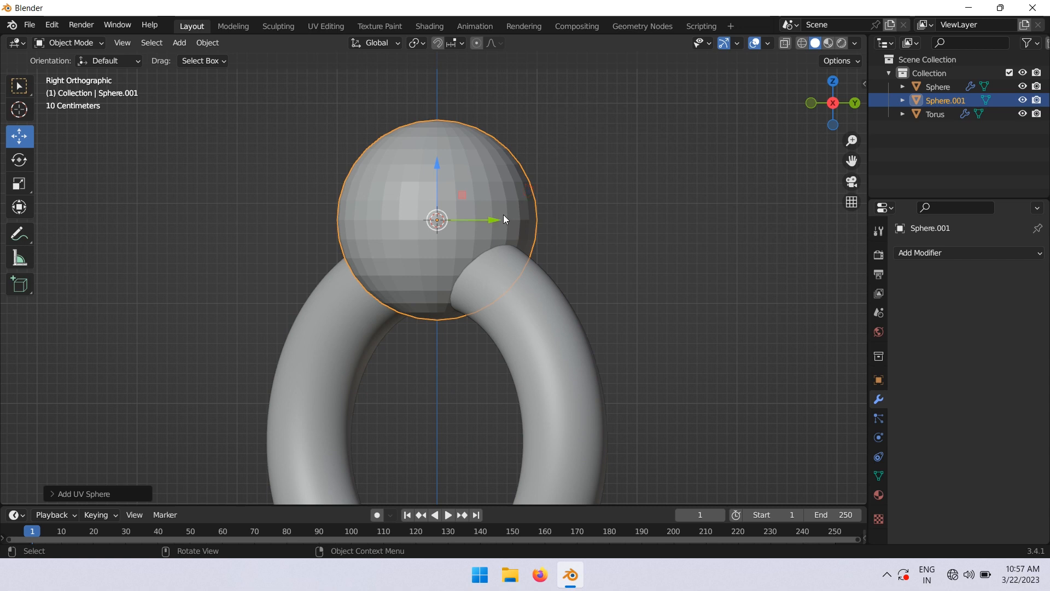
Scale the new sphere down to a small ball and raise it to rest on top of the torus
{"action": "scroll", "coordinate": [503, 214], "scroll_direction": "down", "scroll_amount": 3}
{"action": "key", "text": "s"}
{"action": "left_click", "coordinate": [497, 254]}
{"action": "left_click_drag", "start_coordinate": [437, 193], "coordinate": [432, 156]}
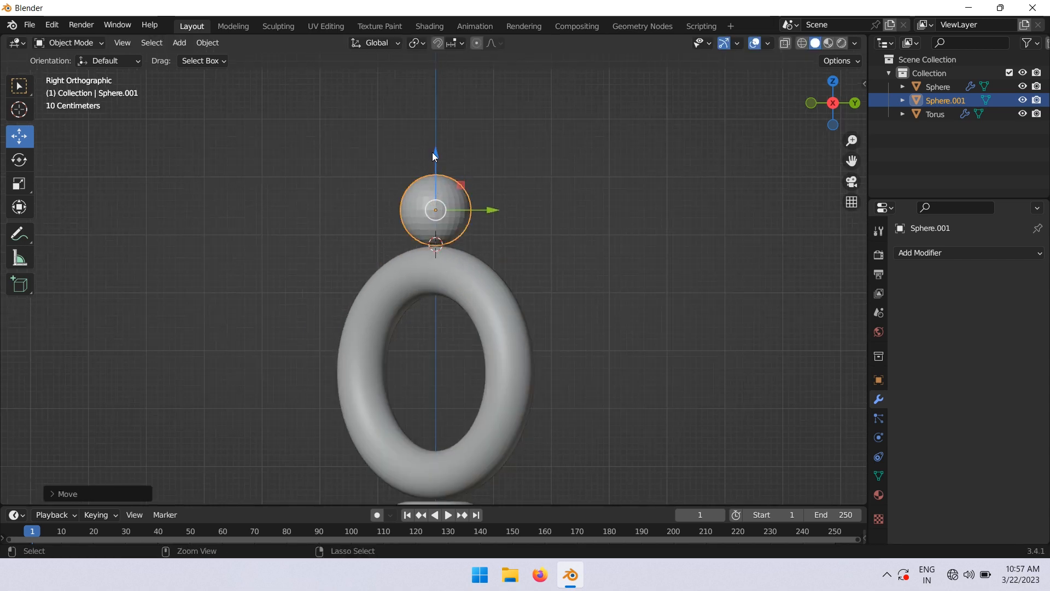
Give the small ball a level 2 Subdivision modifier and apply Shade Smooth
{"action": "key", "text": "ctrl+2"}
{"action": "right_click", "coordinate": [431, 182]}
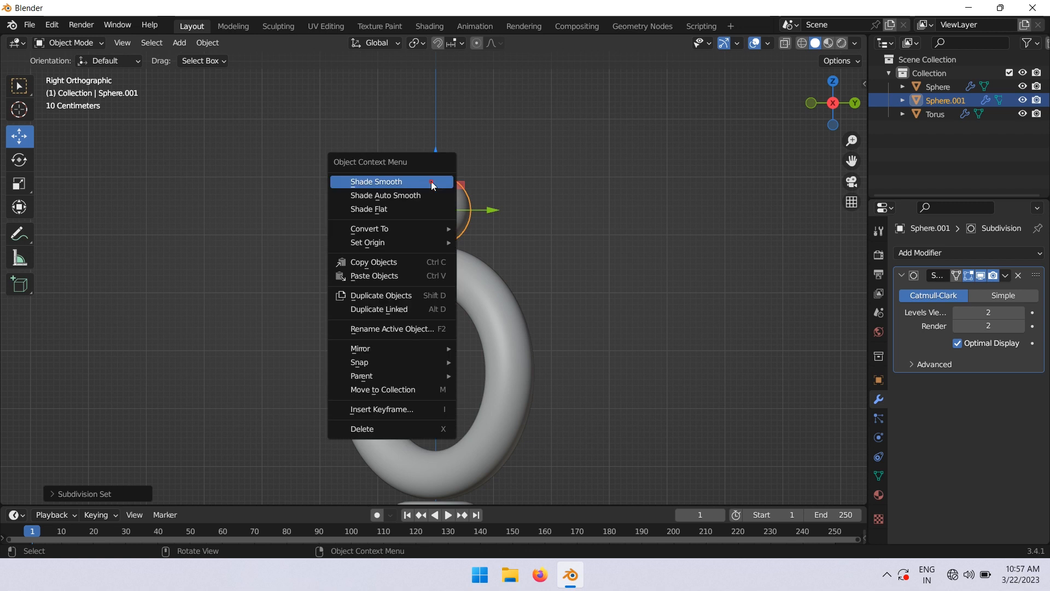
{"action": "left_click", "coordinate": [431, 182]}
Duplicate the pot body in place and scale the copy up so it slightly encloses the original
{"action": "scroll", "coordinate": [500, 319], "scroll_direction": "down", "scroll_amount": 5}
{"action": "middle_click_drag", "start_coordinate": [500, 318], "coordinate": [496, 161], "text": "shift"}
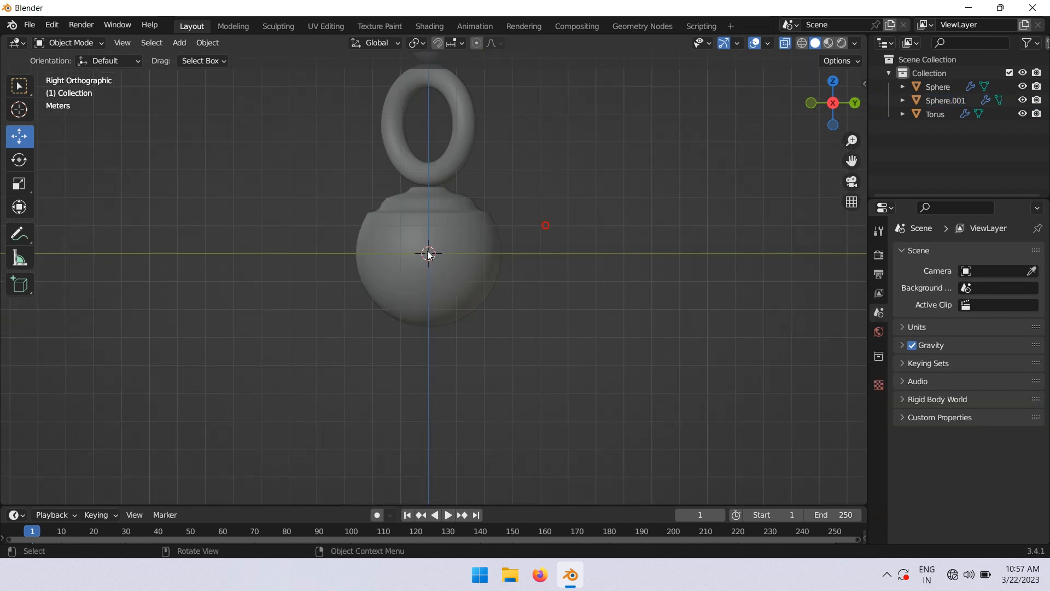
{"action": "left_click", "coordinate": [429, 252]}
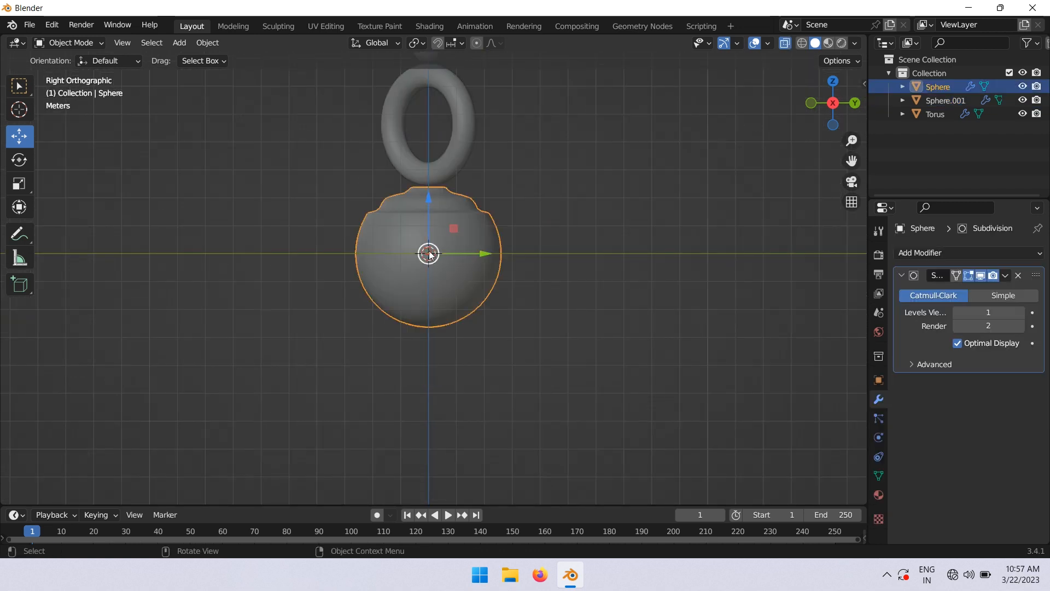
{"action": "key", "text": "alt+z"}
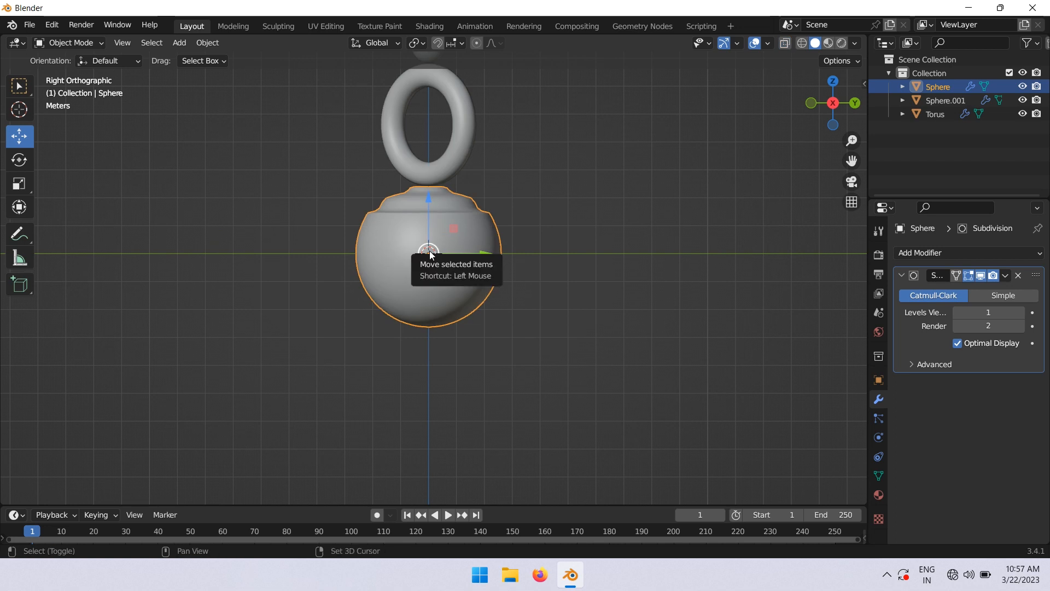
{"action": "key", "text": "shift+d"}
{"action": "right_click", "coordinate": [430, 252]}
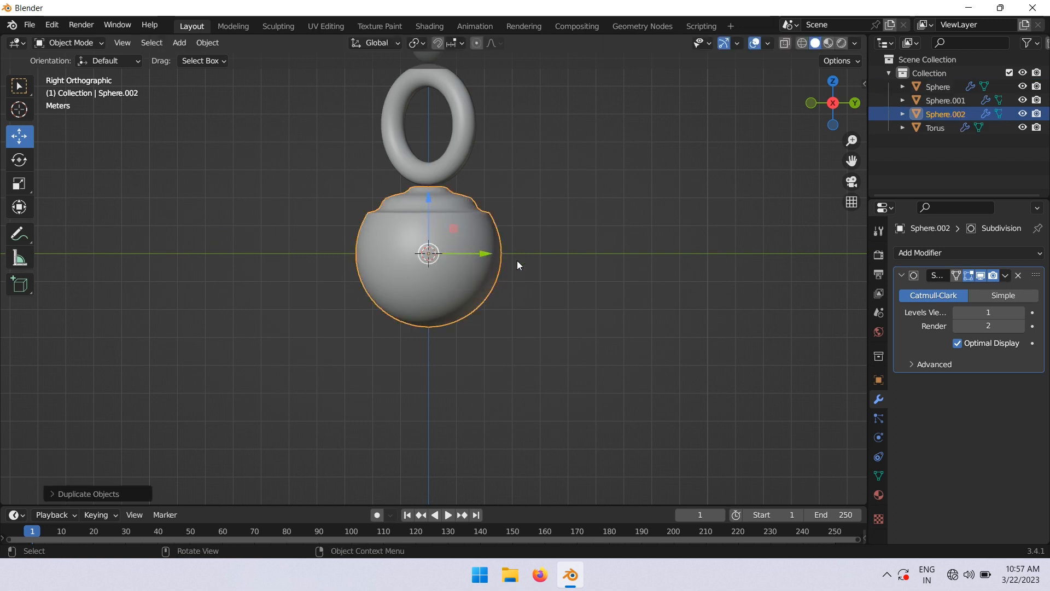
{"action": "key", "text": "s"}
{"action": "left_click", "coordinate": [593, 272]}
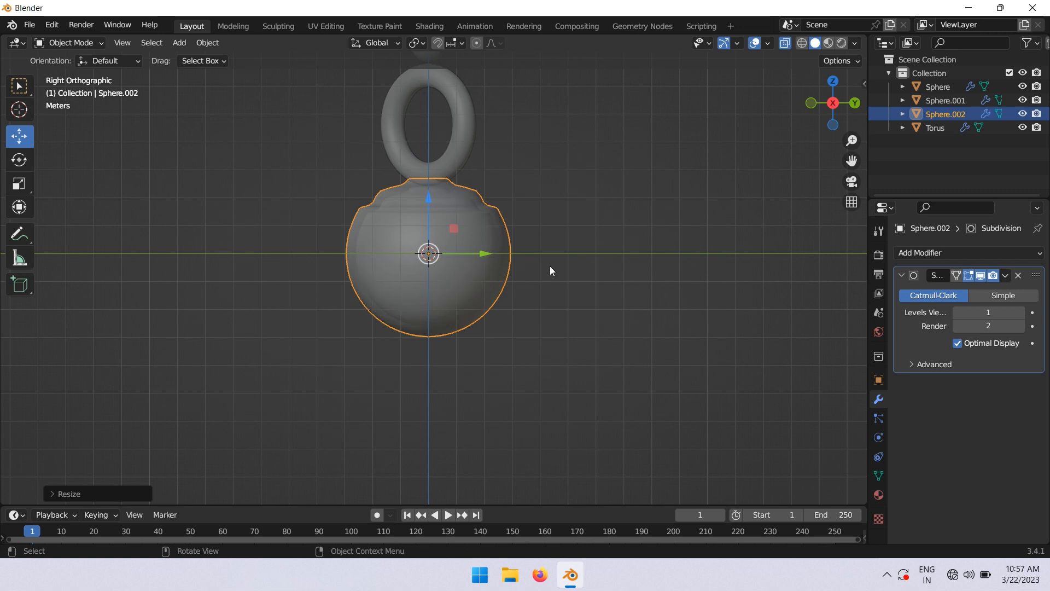
Delete the vertices above the equator of the enlarged copy, leaving a half-sphere bowl, and return to Object Mode
{"action": "scroll", "coordinate": [550, 267], "scroll_direction": "up", "scroll_amount": 1}
{"action": "key", "text": "Tab"}
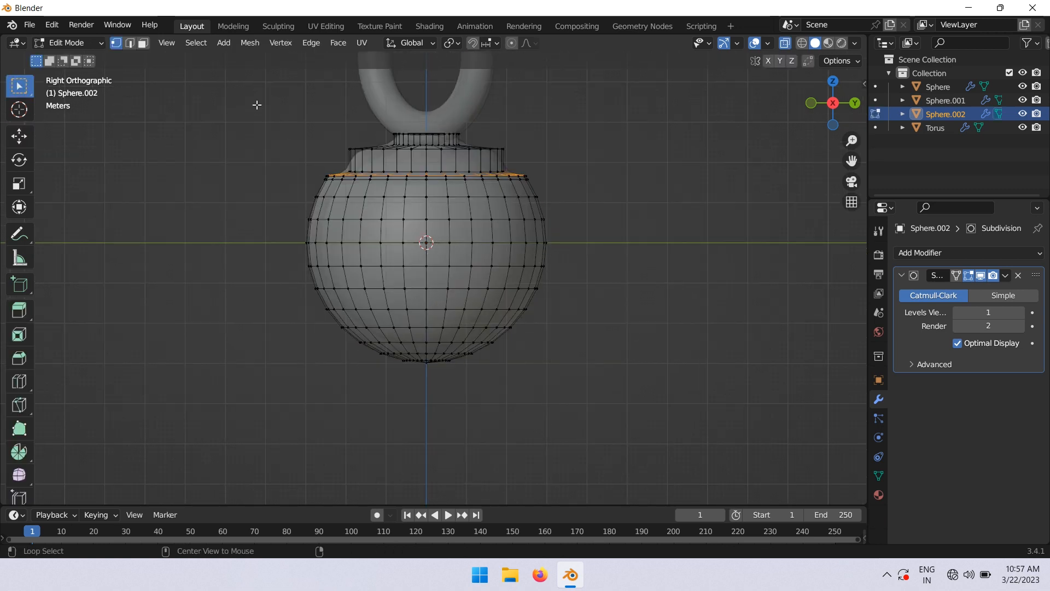
{"action": "left_click_drag", "start_coordinate": [257, 99], "coordinate": [607, 228]}
{"action": "key", "text": "x"}
{"action": "left_click", "coordinate": [556, 183]}
{"action": "key", "text": "Tab"}
Add a Solidify modifier to the half-sphere bowl
{"action": "scroll", "coordinate": [552, 181], "scroll_direction": "down", "scroll_amount": 3}
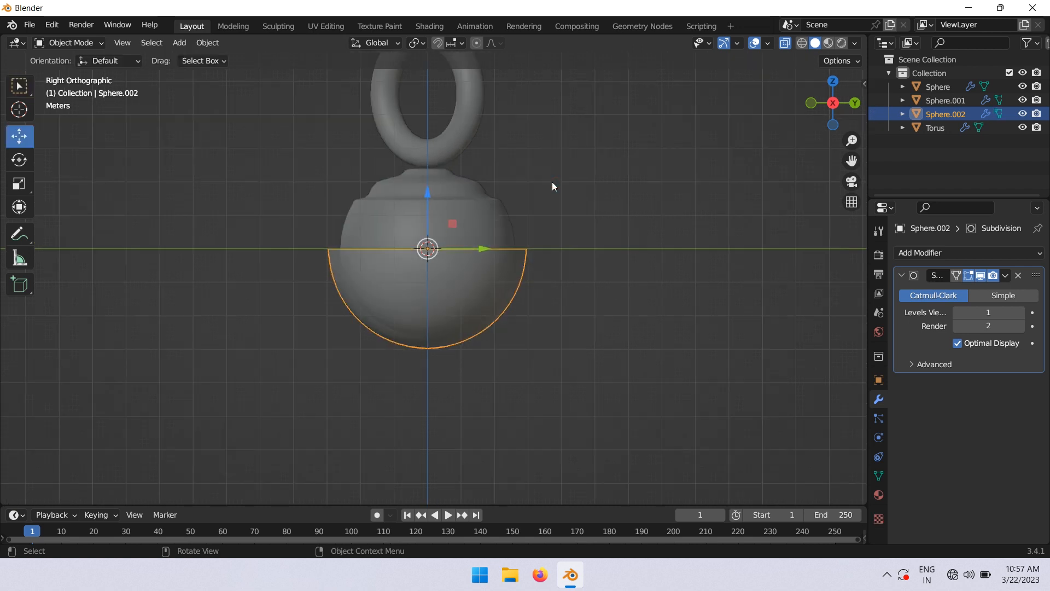
{"action": "middle_click_drag", "start_coordinate": [552, 182], "coordinate": [530, 224]}
{"action": "scroll", "coordinate": [530, 224], "scroll_direction": "up", "scroll_amount": 2}
{"action": "left_click", "coordinate": [902, 275]}
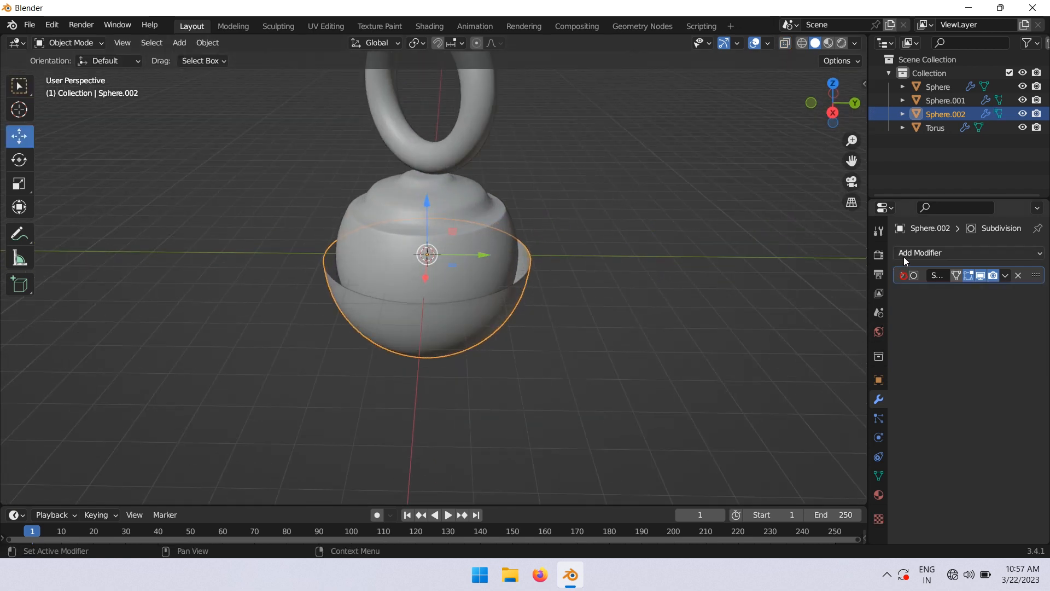
{"action": "left_click", "coordinate": [902, 255]}
{"action": "left_click", "coordinate": [780, 484]}
{"action": "scroll", "coordinate": [558, 350], "scroll_direction": "up", "scroll_amount": 4}
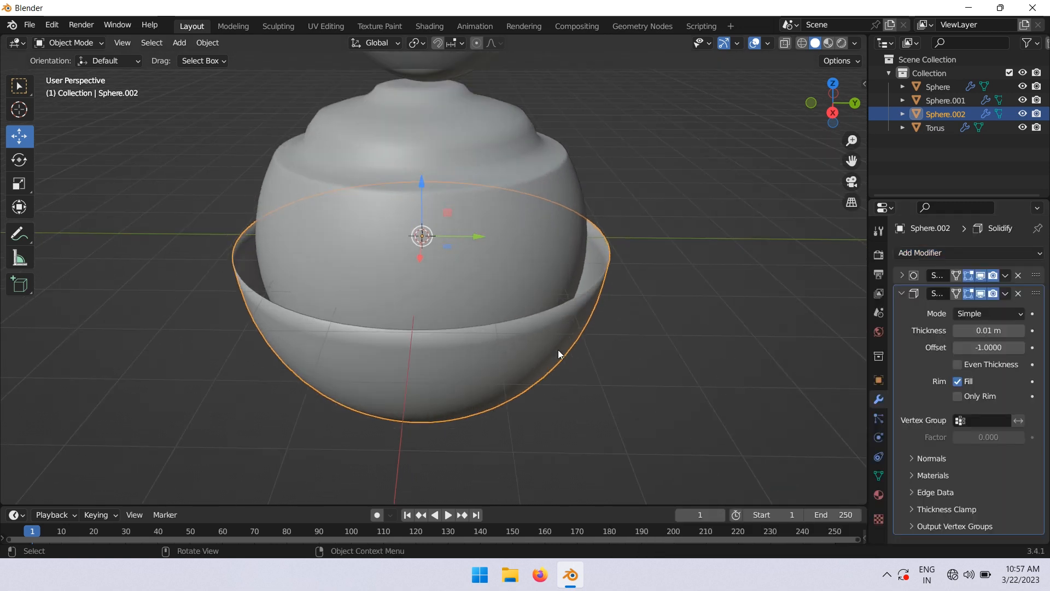
Set the bowl's Solidify thickness to 0.11 m and try the Even Thickness option
{"action": "left_click_drag", "start_coordinate": [988, 330], "coordinate": [998, 330]}
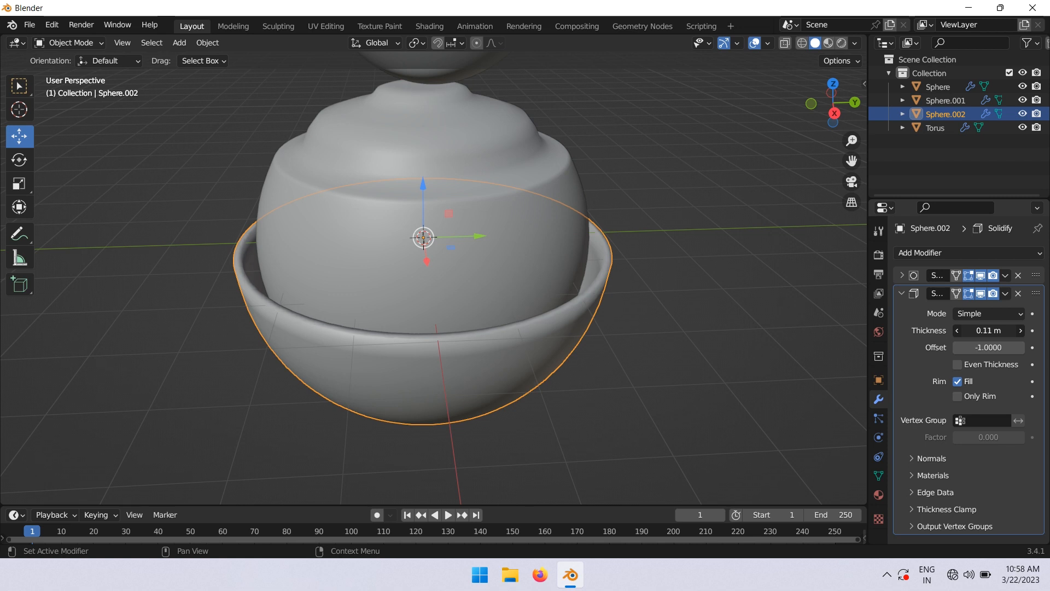
{"action": "left_click", "coordinate": [957, 364]}
{"action": "mouse_move", "coordinate": [508, 320]}
{"action": "middle_mouse_down"}
{"action": "mouse_move", "coordinate": [469, 298]}
{"action": "mouse_move", "coordinate": [510, 318]}
{"action": "middle_mouse_up"}
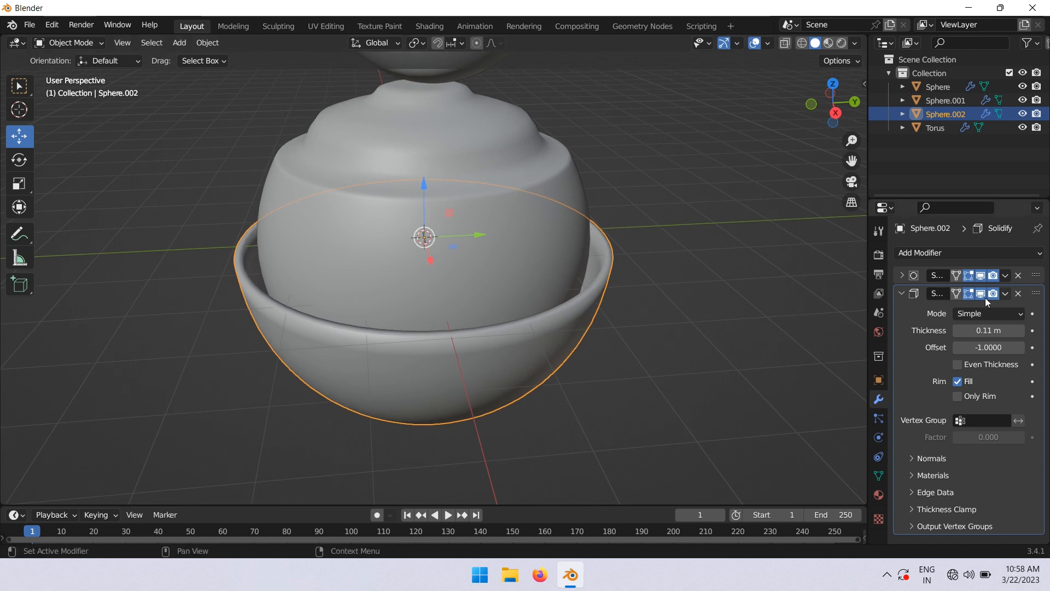
Place the Solidify modifier above the Subdivision modifier in the bowl's stack and set its thickness to 0.2 m
{"action": "left_click_drag", "start_coordinate": [1037, 297], "coordinate": [1036, 271]}
{"action": "middle_click_drag", "start_coordinate": [436, 339], "coordinate": [475, 356]}
{"action": "scroll", "coordinate": [438, 331], "scroll_direction": "up", "scroll_amount": 2}
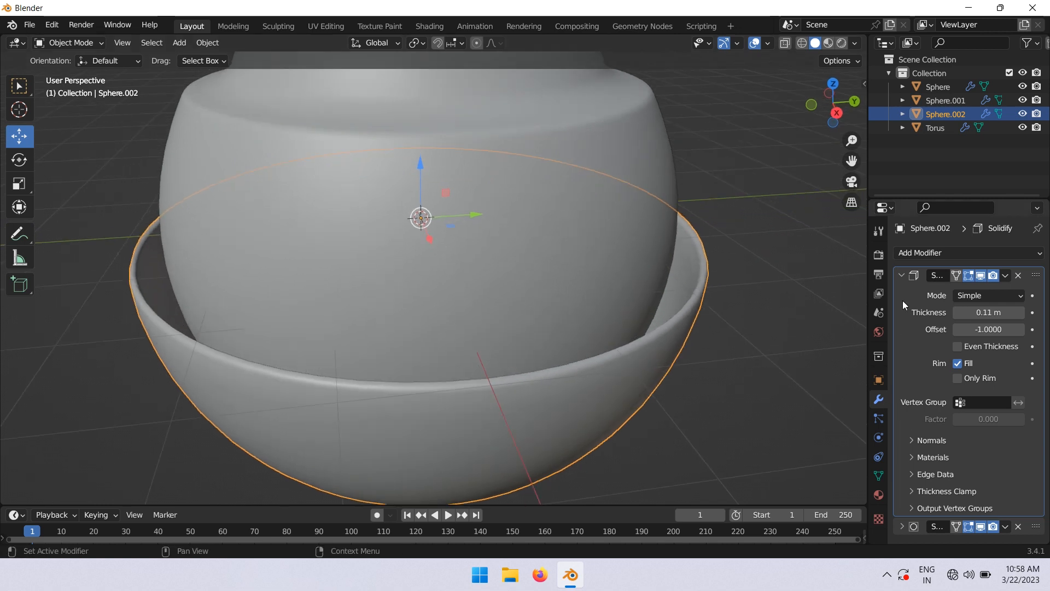
{"action": "mouse_move", "coordinate": [1000, 314]}
{"action": "left_mouse_down"}
{"action": "mouse_move", "coordinate": [1024, 314]}
{"action": "mouse_move", "coordinate": [1011, 314]}
{"action": "left_mouse_up"}
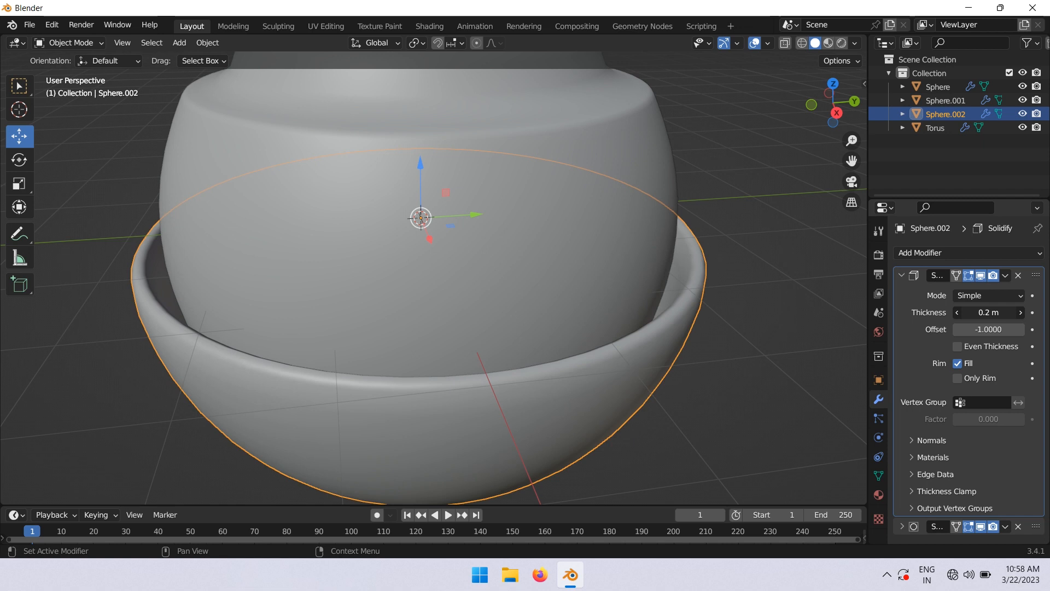
In the right orthographic view, place the 3D cursor just below the bowl's underside and add a cube there
{"action": "scroll", "coordinate": [656, 394], "scroll_direction": "down", "scroll_amount": 3}
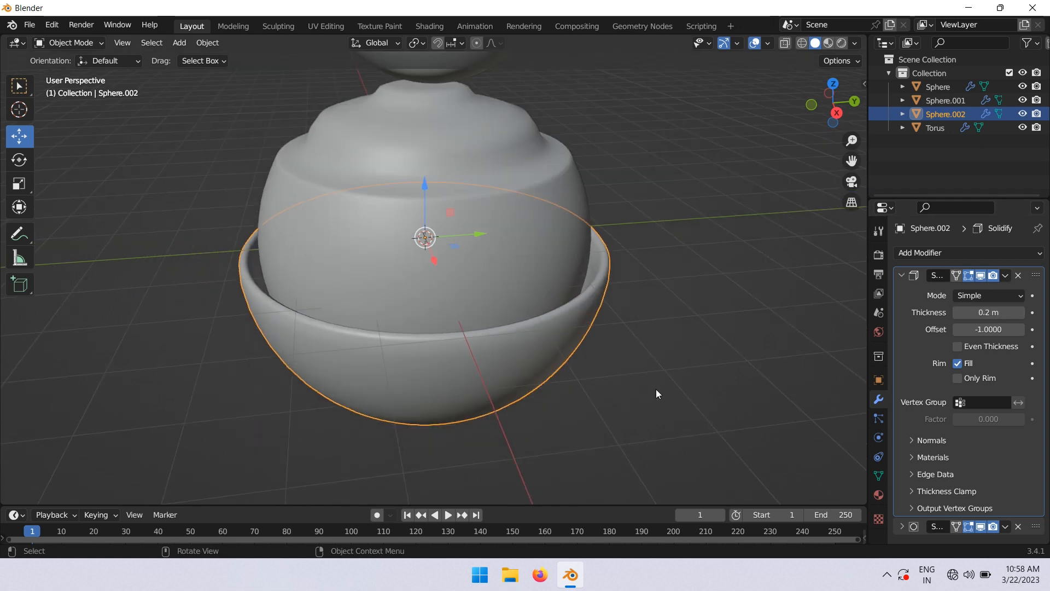
{"action": "middle_click_drag", "start_coordinate": [646, 376], "coordinate": [648, 367]}
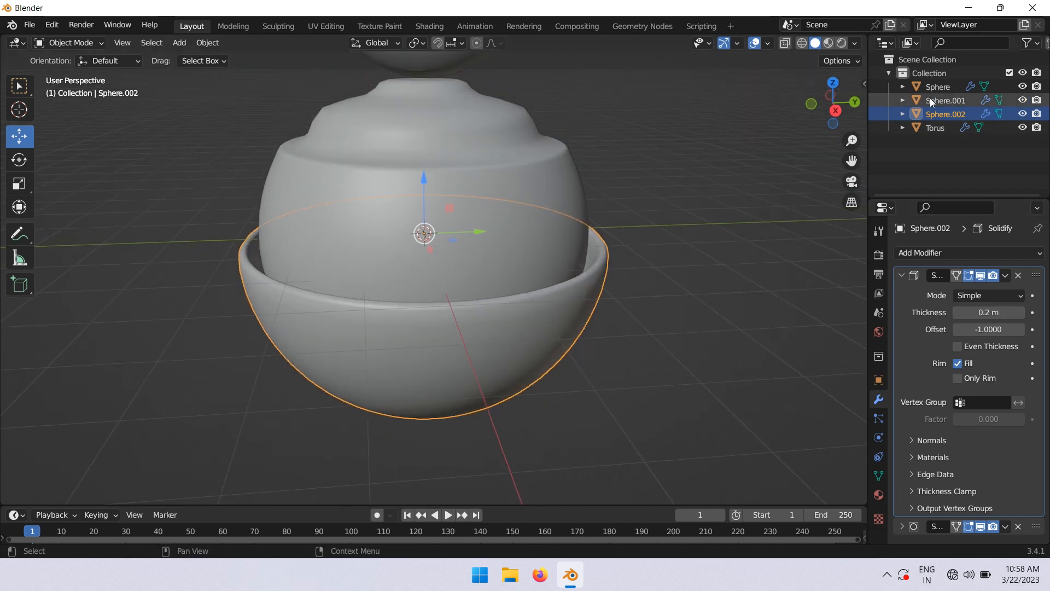
{"action": "left_click", "coordinate": [834, 112]}
{"action": "scroll", "coordinate": [408, 302], "scroll_direction": "down", "scroll_amount": 6, "text": "shift"}
{"action": "scroll", "coordinate": [423, 342], "scroll_direction": "up", "scroll_amount": 3}
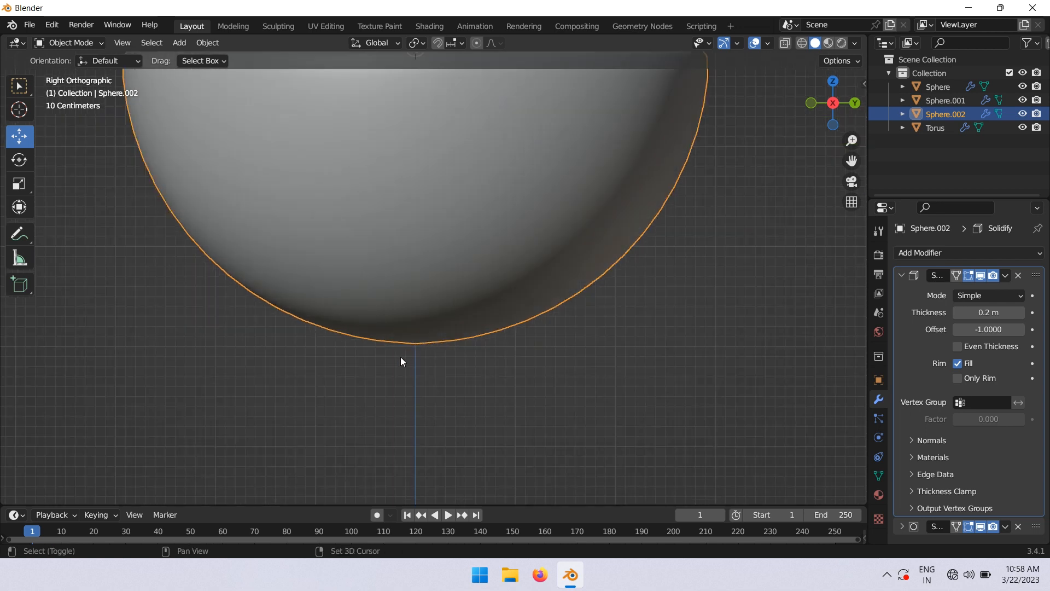
{"action": "key", "text": "shift+a"}
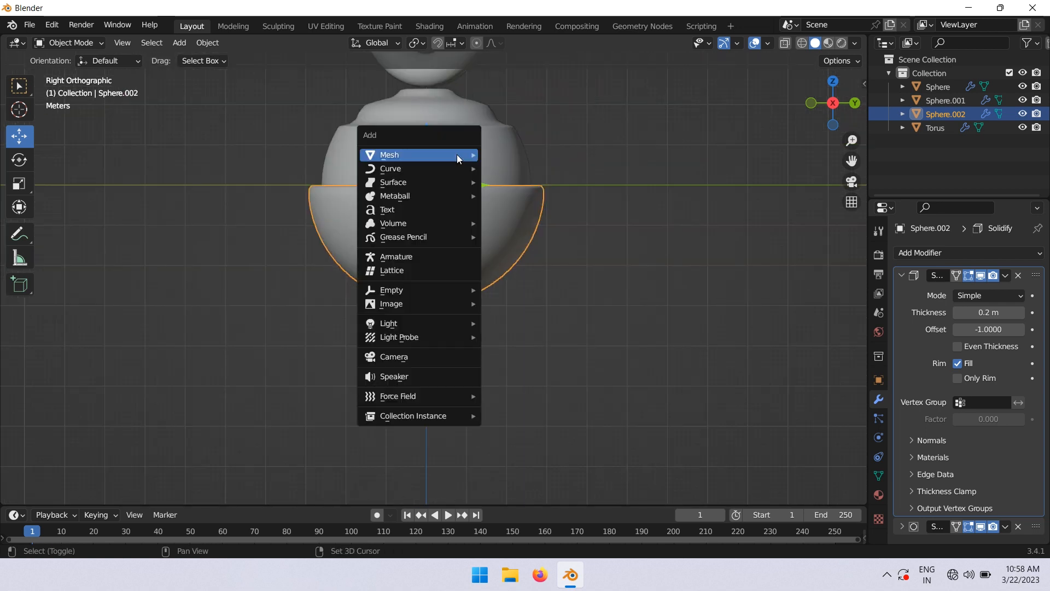
{"action": "mouse_move", "coordinate": [457, 154]}
{"action": "left_click", "coordinate": [555, 167]}
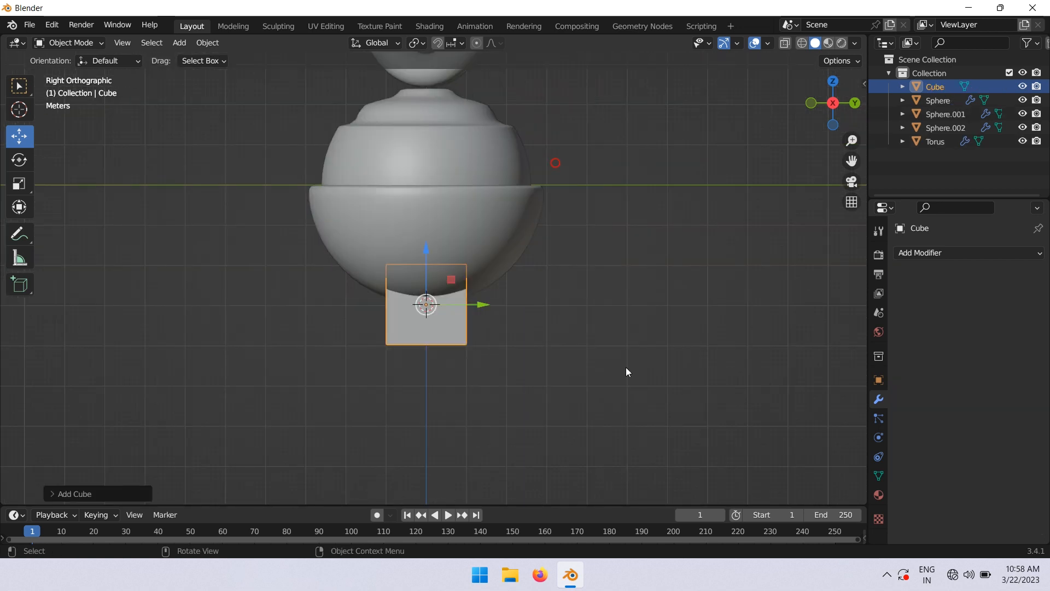
Flatten the cube along Z and widen it horizontally into a slab slightly broader than the bowl
{"action": "key", "text": "s"}
{"action": "key", "text": "z"}
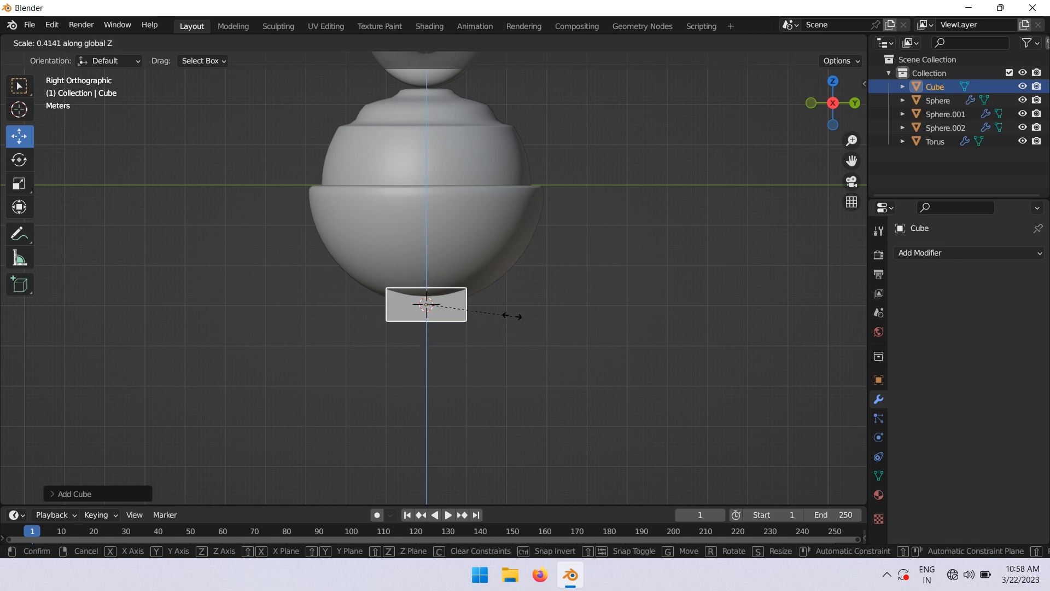
{"action": "left_click", "coordinate": [489, 309]}
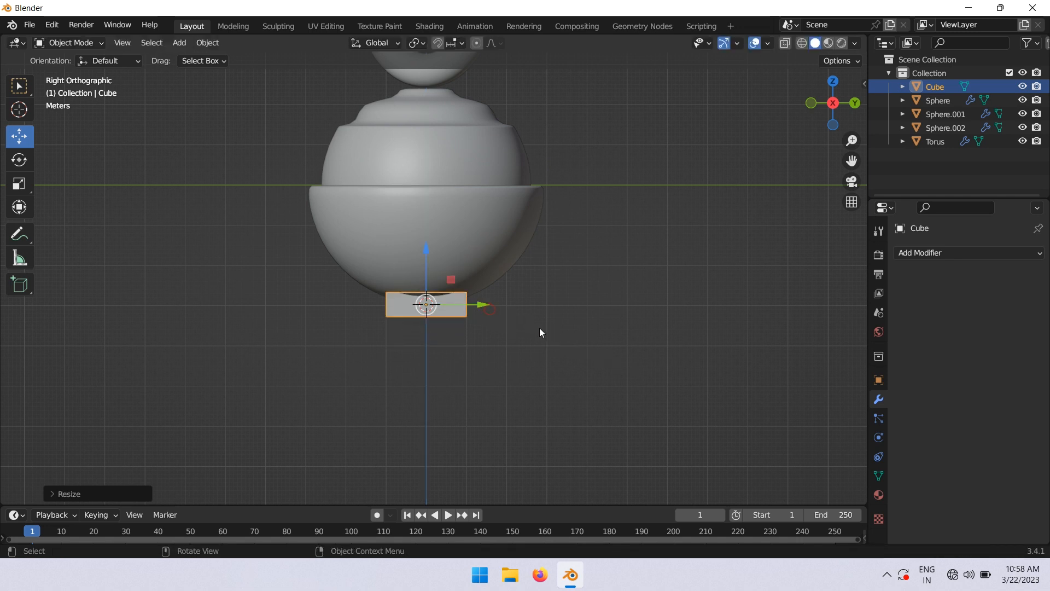
{"action": "key", "text": "s"}
{"action": "key", "text": "shift+z"}
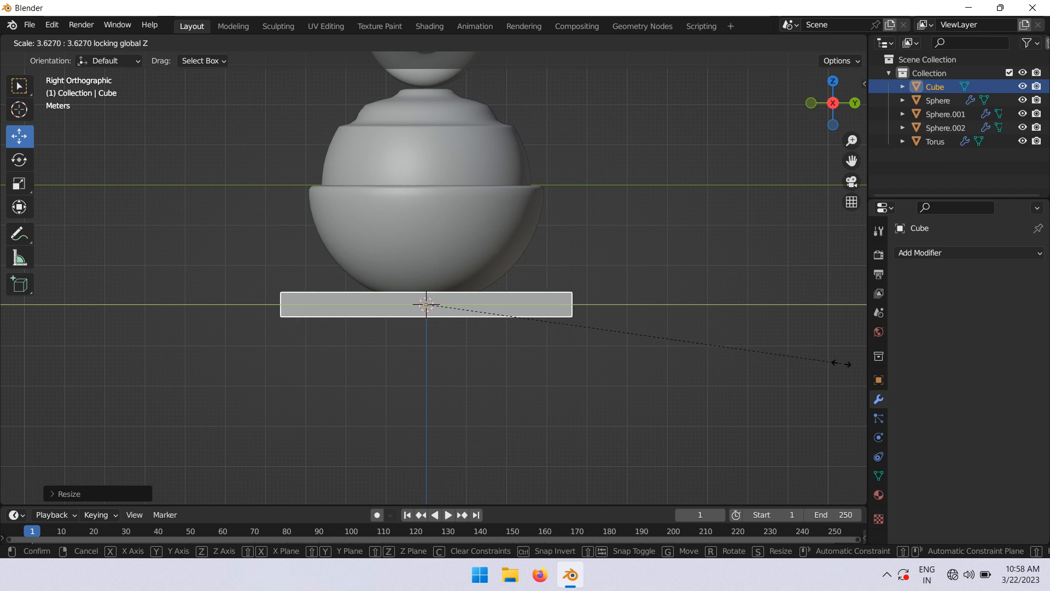
{"action": "left_click", "coordinate": [818, 362]}
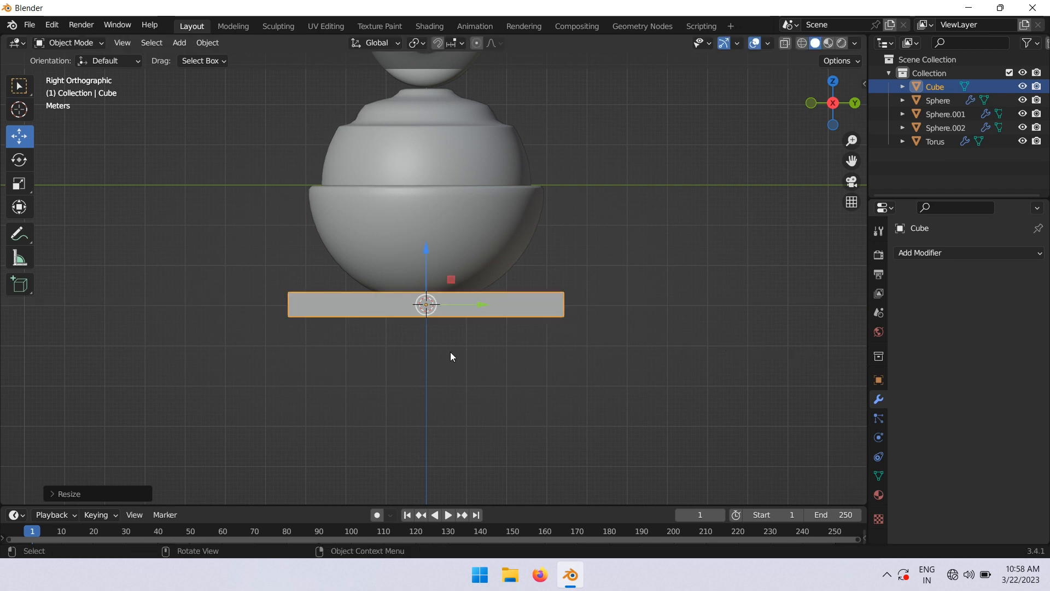
Thicken the slab by lowering its bottom vertices about 0.38 m along Z
{"action": "key", "text": "Tab"}
{"action": "left_click_drag", "start_coordinate": [250, 309], "coordinate": [709, 393]}
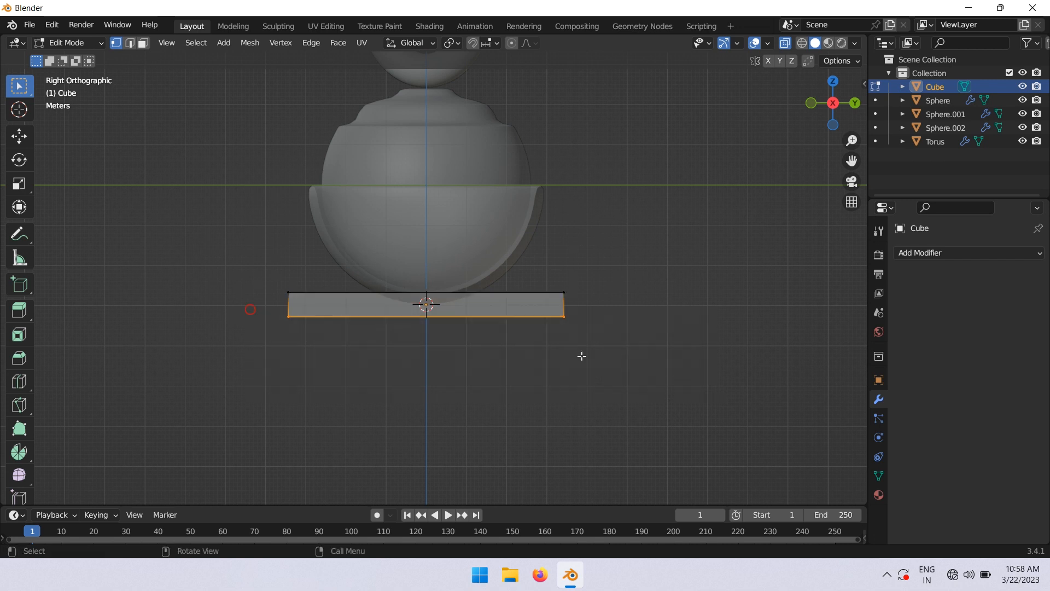
{"action": "key", "text": "g"}
{"action": "key", "text": "z"}
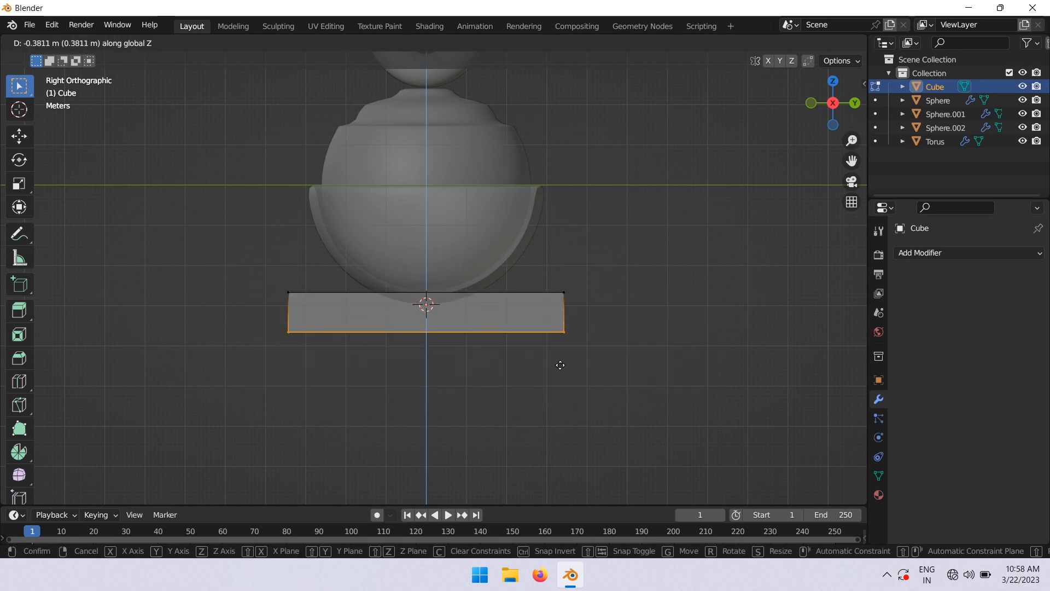
{"action": "left_click", "coordinate": [560, 366]}
{"action": "key", "text": "Tab"}
Move the slab down along Z so its top sits directly under the bowl's solidified underside
{"action": "scroll", "coordinate": [438, 344], "scroll_direction": "up", "scroll_amount": 8}
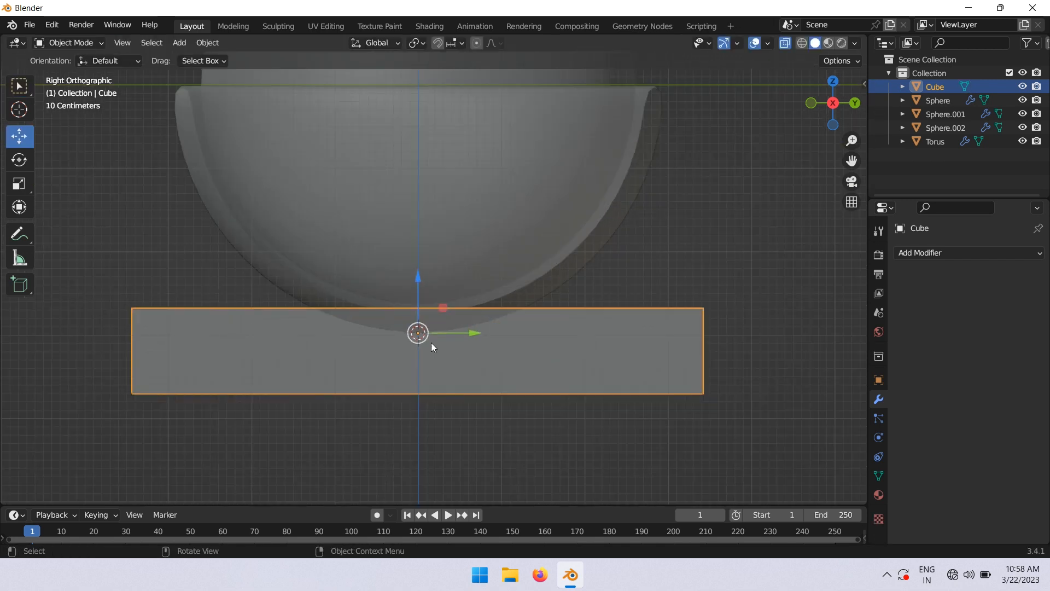
{"action": "left_click_drag", "start_coordinate": [393, 343], "coordinate": [408, 387]}
{"action": "scroll", "coordinate": [407, 387], "scroll_direction": "down", "scroll_amount": 8}
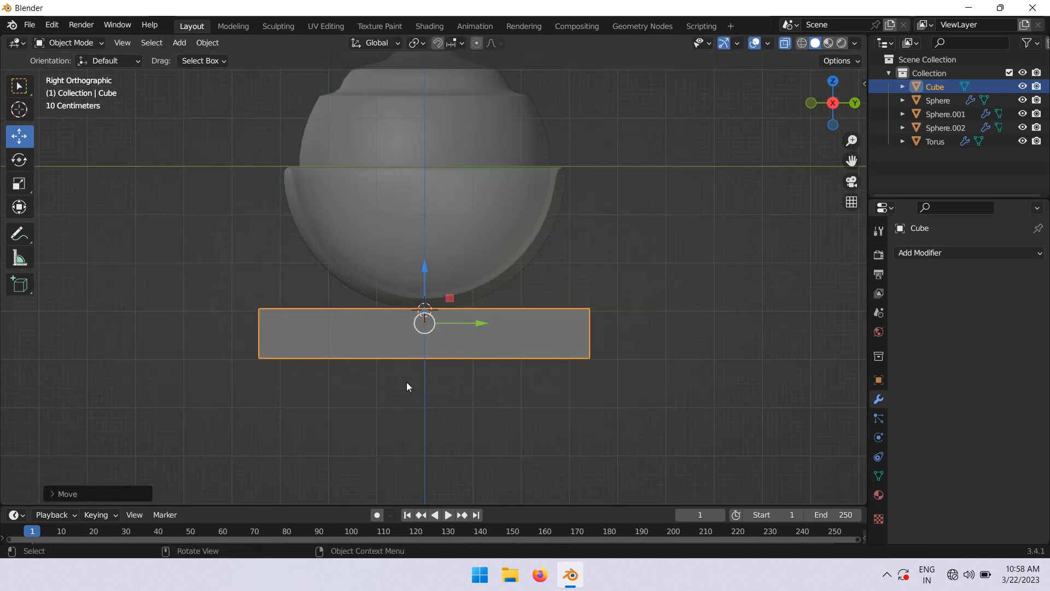
{"action": "scroll", "coordinate": [629, 339], "scroll_direction": "down", "scroll_amount": 4}
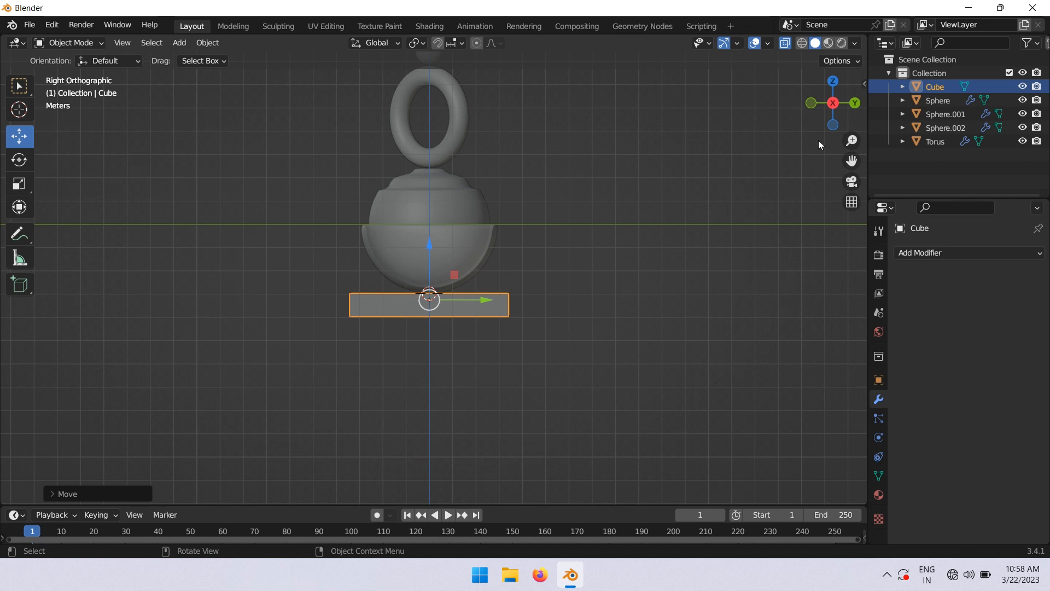
Rotate the base slab about 15° around the Z axis
{"action": "middle_click_drag", "start_coordinate": [562, 227], "coordinate": [567, 345], "text": "shift"}
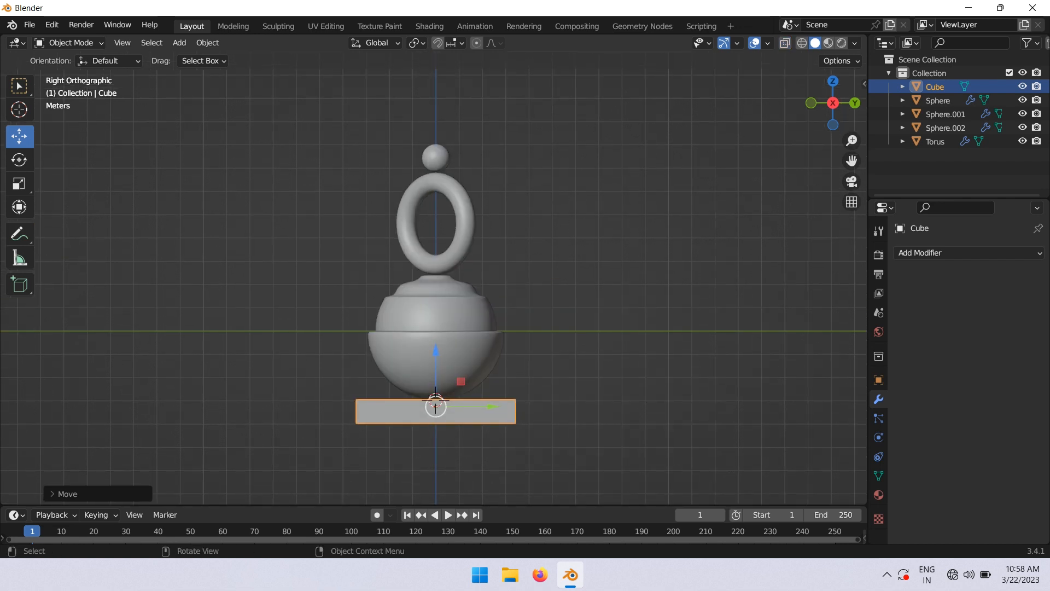
{"action": "key", "text": "r"}
{"action": "key", "text": "z"}
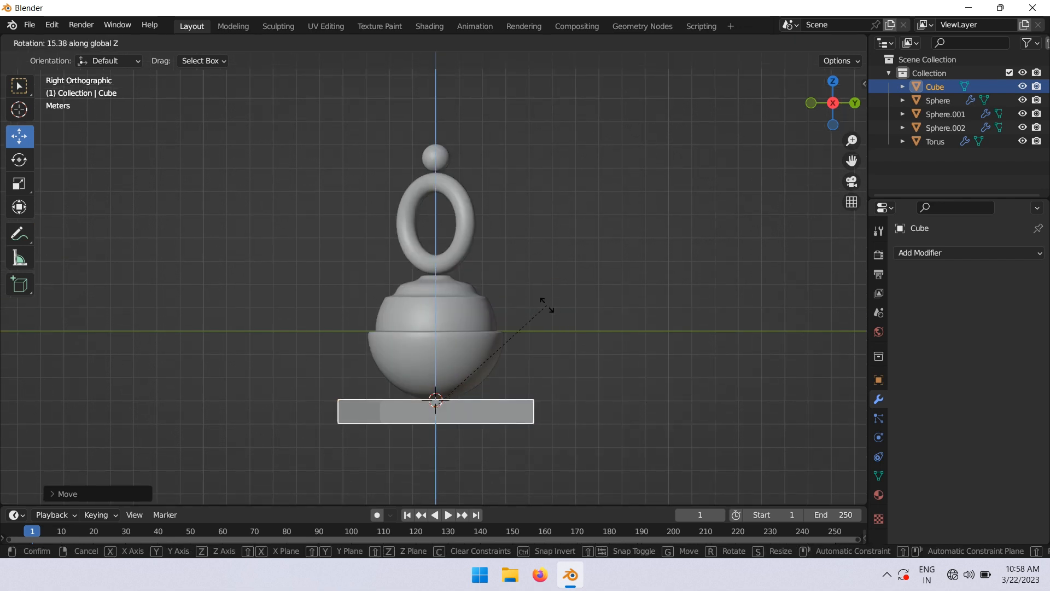
{"action": "left_click", "coordinate": [546, 305]}
Add a mesh circle and raise it along Z from the base to the middle of the pot body
{"action": "middle_click_drag", "start_coordinate": [432, 300], "coordinate": [442, 322], "text": "shift"}
{"action": "key", "text": "shift+a"}
{"action": "mouse_move", "coordinate": [371, 129]}
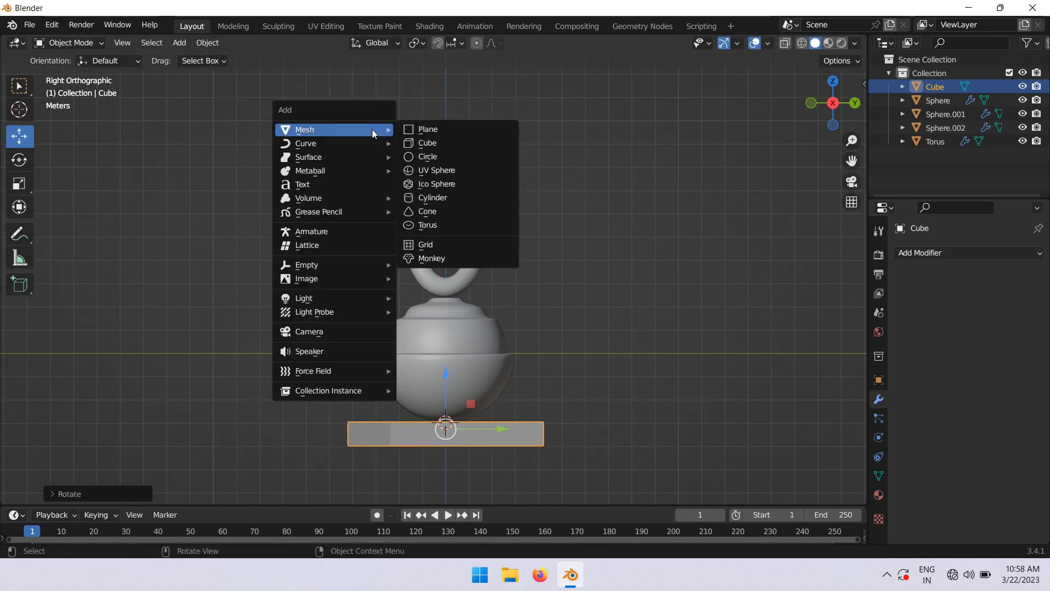
{"action": "left_click", "coordinate": [439, 156]}
{"action": "key", "text": "g"}
{"action": "key", "text": "z"}
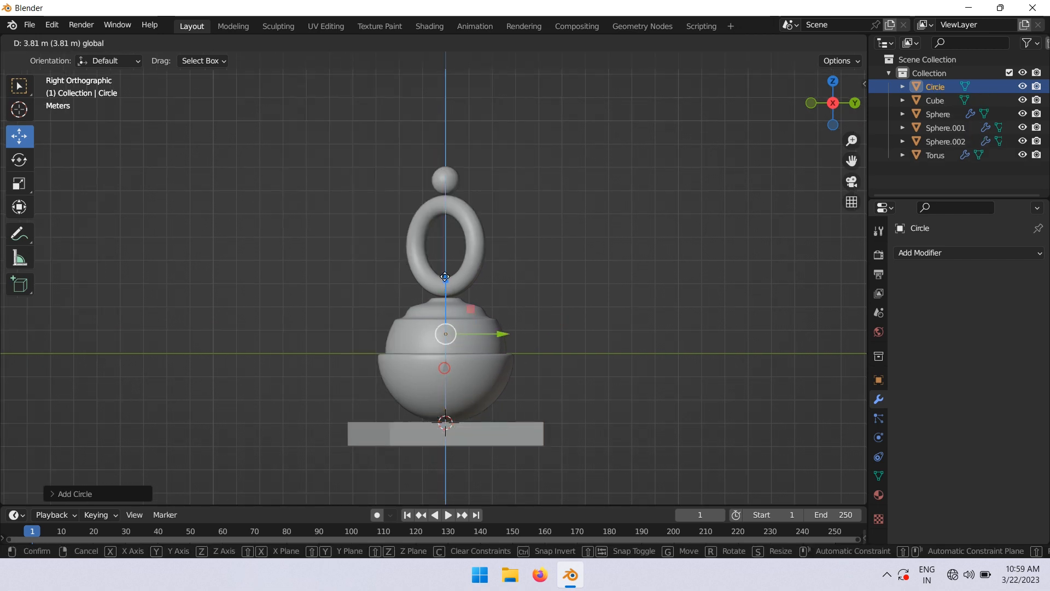
{"action": "left_click", "coordinate": [458, 296]}
Rotate the circle 90° around Y and enlarge it until it extends past the bowl and the base slab's width
{"action": "key", "text": "r"}
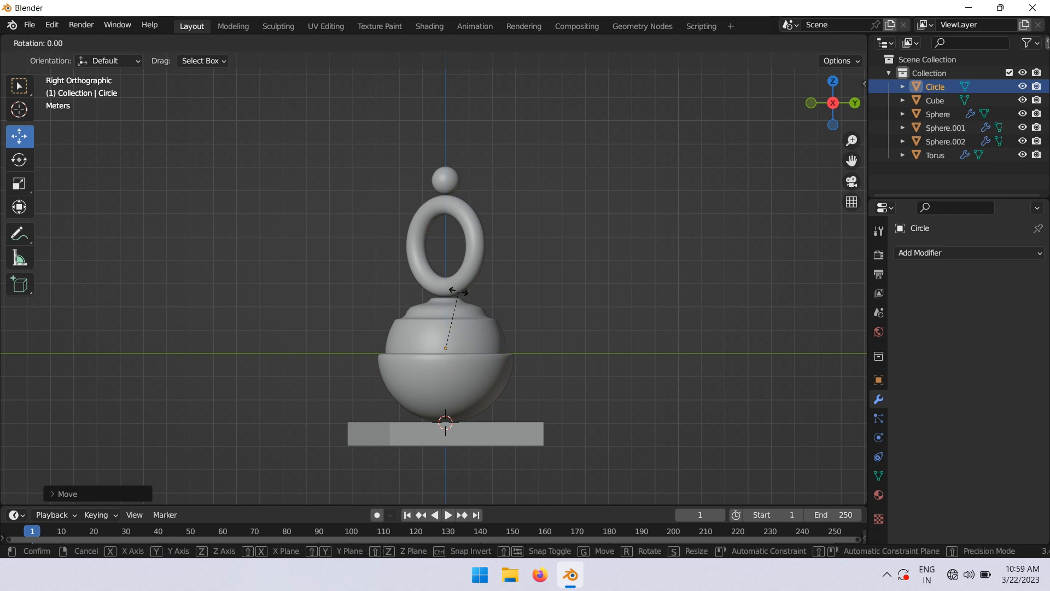
{"action": "type", "text": "y90"}
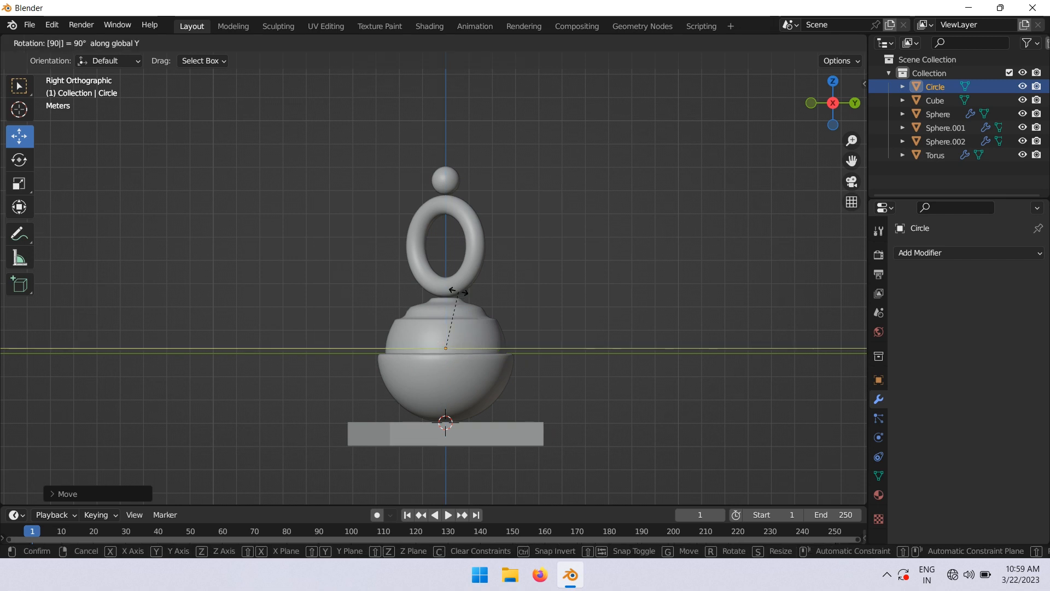
{"action": "key", "text": "Return"}
{"action": "key", "text": "s"}
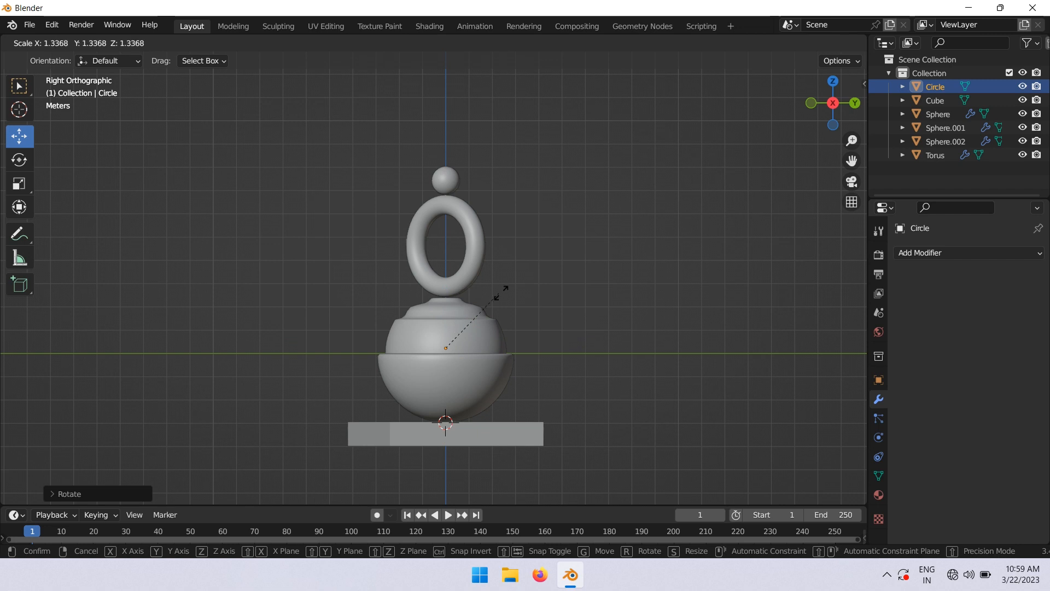
{"action": "left_click", "coordinate": [717, 269]}
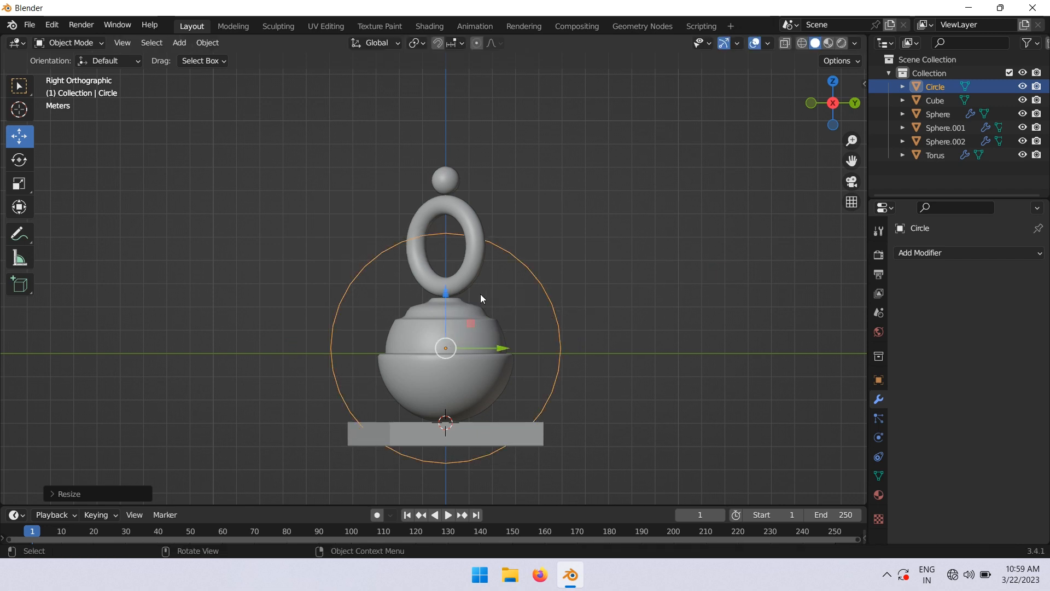
Raise the circle so its upper edge reaches the top ball, and fill it with a face
{"action": "left_click_drag", "start_coordinate": [446, 300], "coordinate": [439, 241]}
{"action": "key", "text": "Tab"}
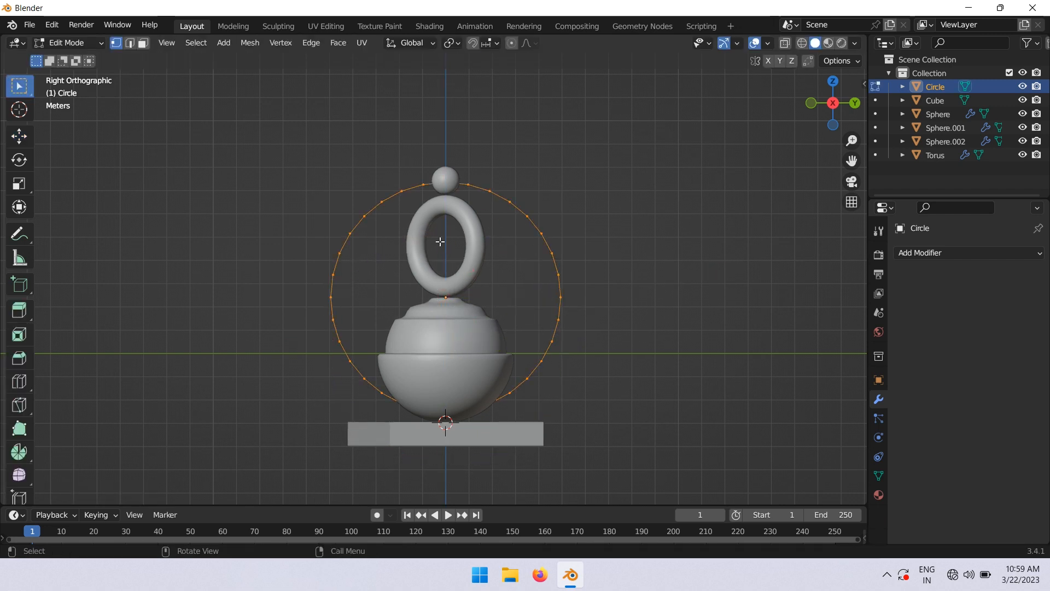
{"action": "key", "text": "f"}
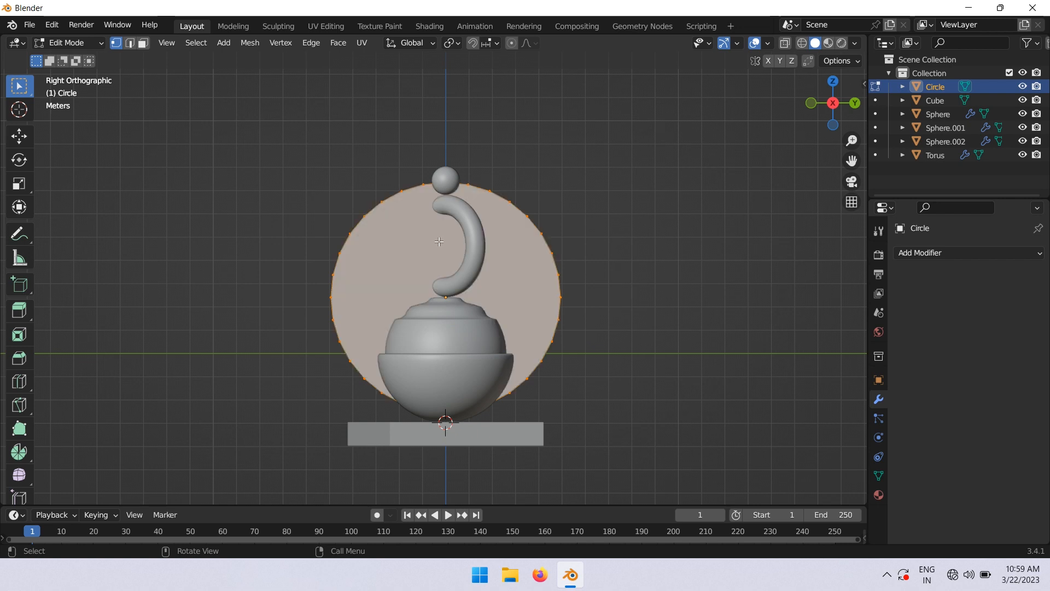
{"action": "key", "text": "Tab"}
Add a level 2 Subdivision modifier to the disc and nudge it slightly upward
{"action": "scroll", "coordinate": [529, 272], "scroll_direction": "down", "scroll_amount": 1}
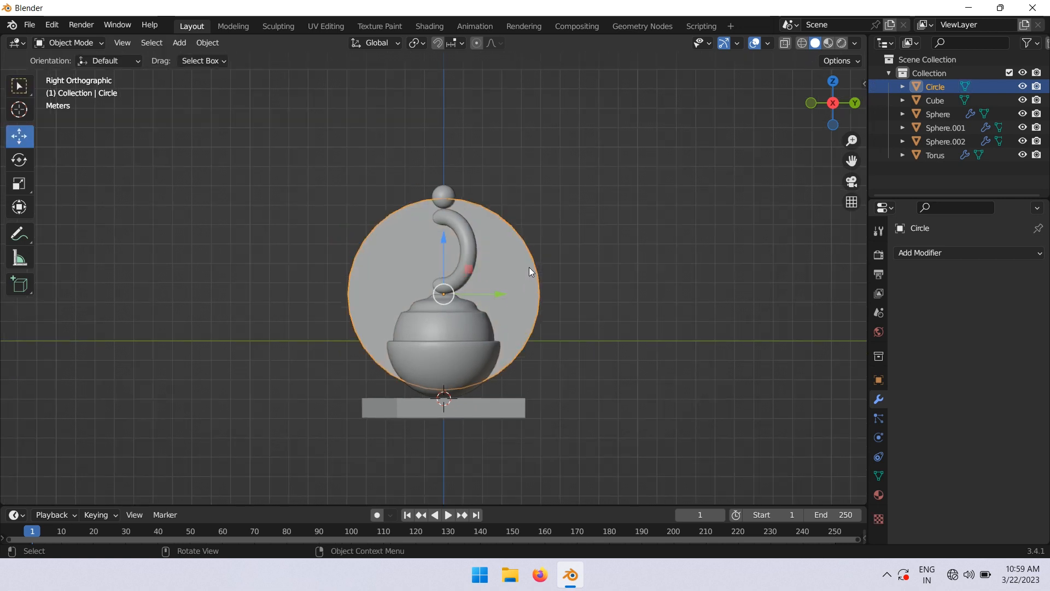
{"action": "key", "text": "ctrl+2"}
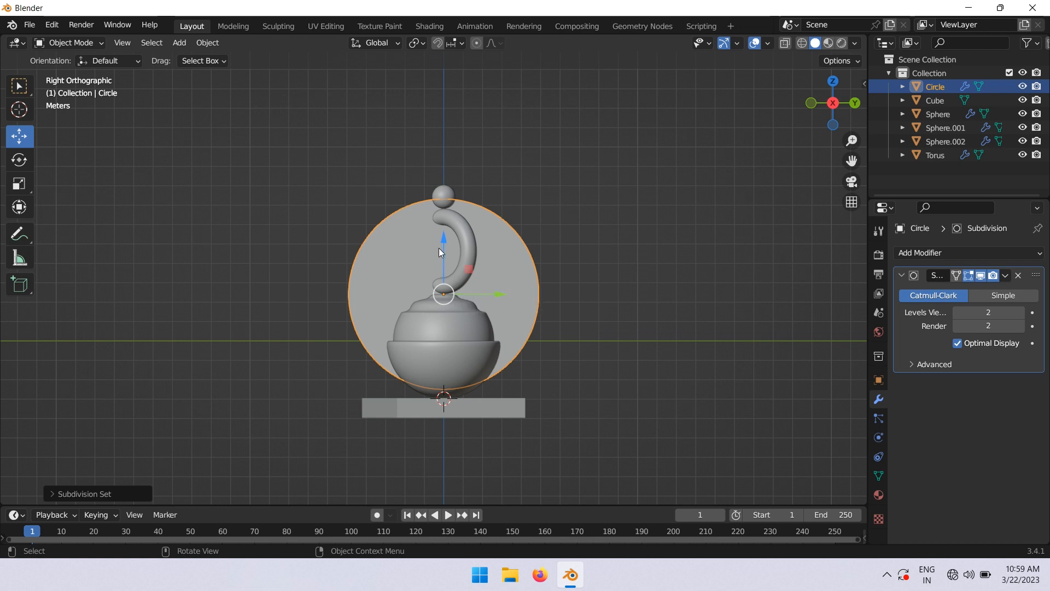
{"action": "left_click_drag", "start_coordinate": [443, 259], "coordinate": [471, 231]}
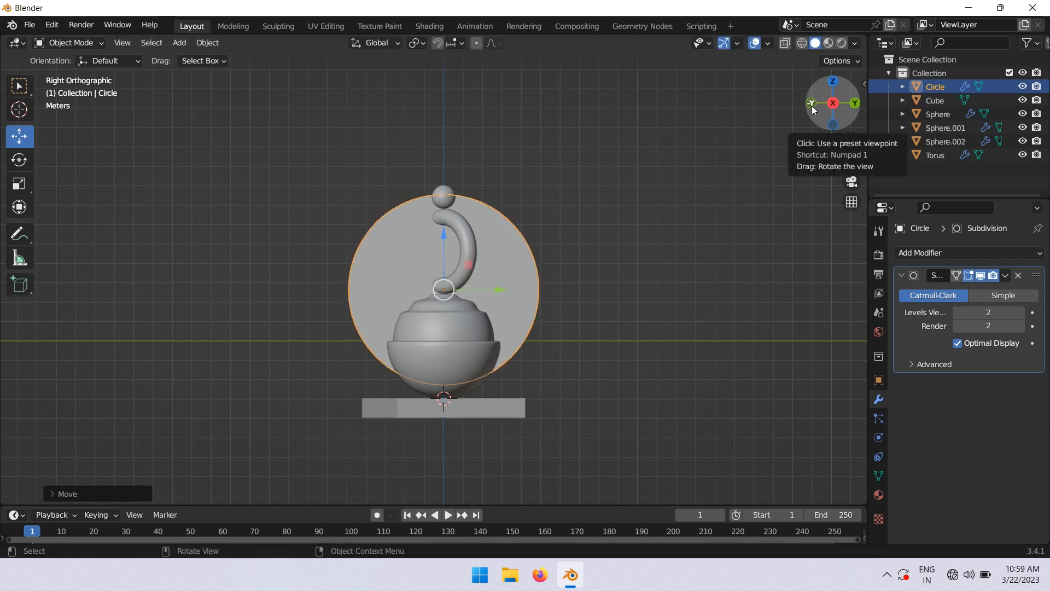
Split the 3D viewport into two side-by-side views and, in front view, move the disc along negative X clear of the ornament
{"action": "left_click_drag", "start_coordinate": [1, 36], "coordinate": [446, 120]}
{"action": "left_click_drag", "start_coordinate": [402, 87], "coordinate": [374, 123]}
{"action": "key", "text": "KP_1"}
{"action": "scroll", "coordinate": [222, 309], "scroll_direction": "up", "scroll_amount": 5}
{"action": "left_click_drag", "start_coordinate": [284, 294], "coordinate": [182, 304]}
Lower the disc along Z until its lower edge meets the top of the base slab
{"action": "scroll", "coordinate": [121, 377], "scroll_direction": "up", "scroll_amount": 3}
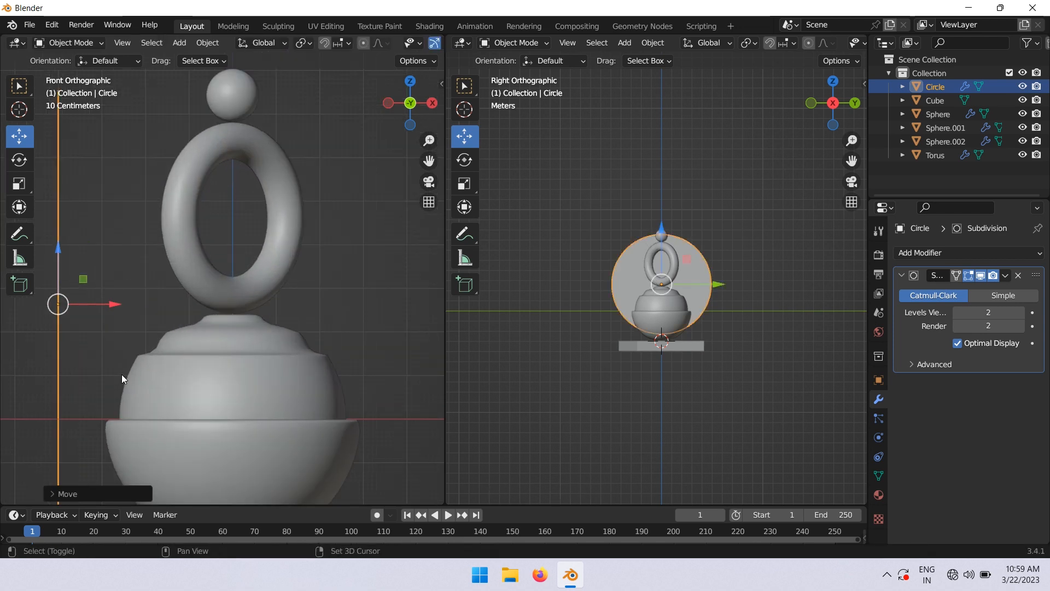
{"action": "middle_click_drag", "start_coordinate": [122, 377], "coordinate": [211, 232], "text": "shift"}
{"action": "left_click_drag", "start_coordinate": [149, 107], "coordinate": [148, 135]}
Add a Solidify modifier to the disc with a thickness of 0.03 m
{"action": "left_click", "coordinate": [901, 274]}
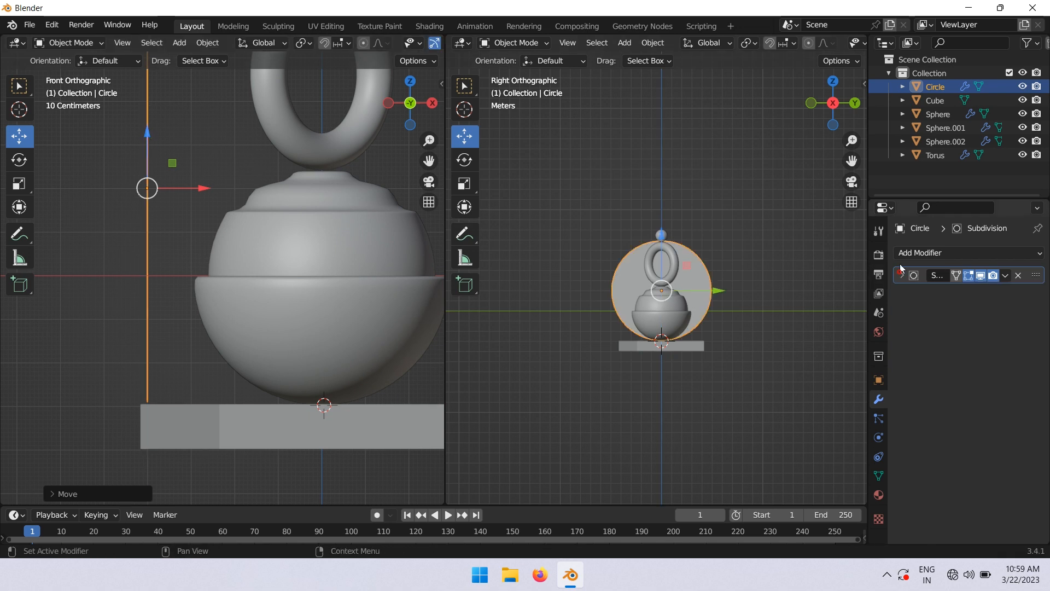
{"action": "left_click", "coordinate": [904, 253]}
{"action": "left_click", "coordinate": [786, 483]}
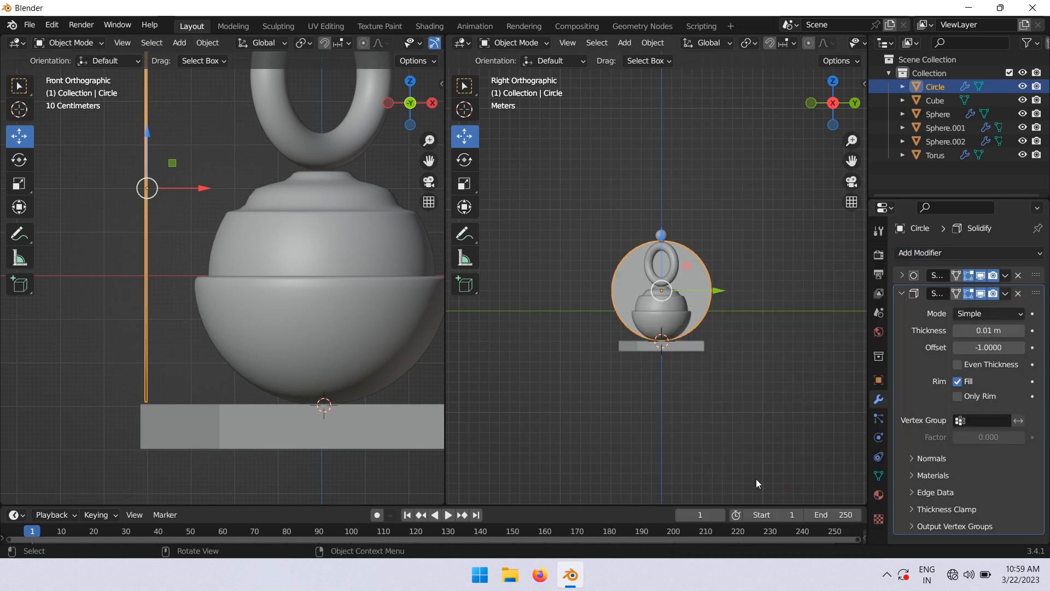
{"action": "mouse_move", "coordinate": [988, 330]}
{"action": "left_mouse_down"}
{"action": "mouse_move", "coordinate": [1010, 330]}
{"action": "mouse_move", "coordinate": [990, 330]}
{"action": "left_mouse_up"}
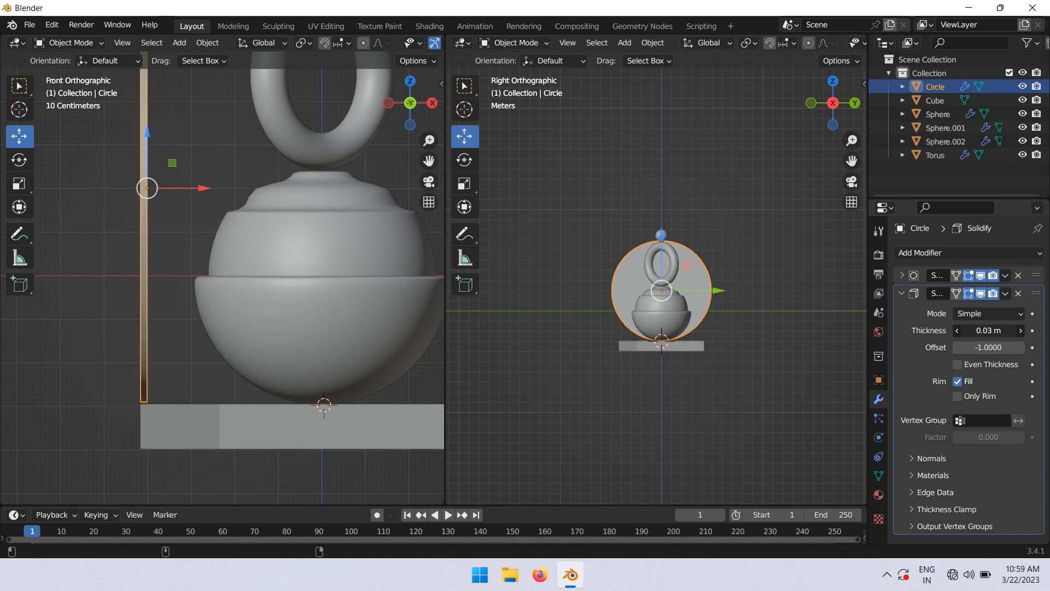
Duplicate the base slab and move the copy down along Z so it sits directly beneath the original
{"action": "mouse_move", "coordinate": [291, 344]}
{"action": "middle_mouse_down"}
{"action": "mouse_move", "coordinate": [197, 345]}
{"action": "mouse_move", "coordinate": [292, 361]}
{"action": "middle_mouse_up"}
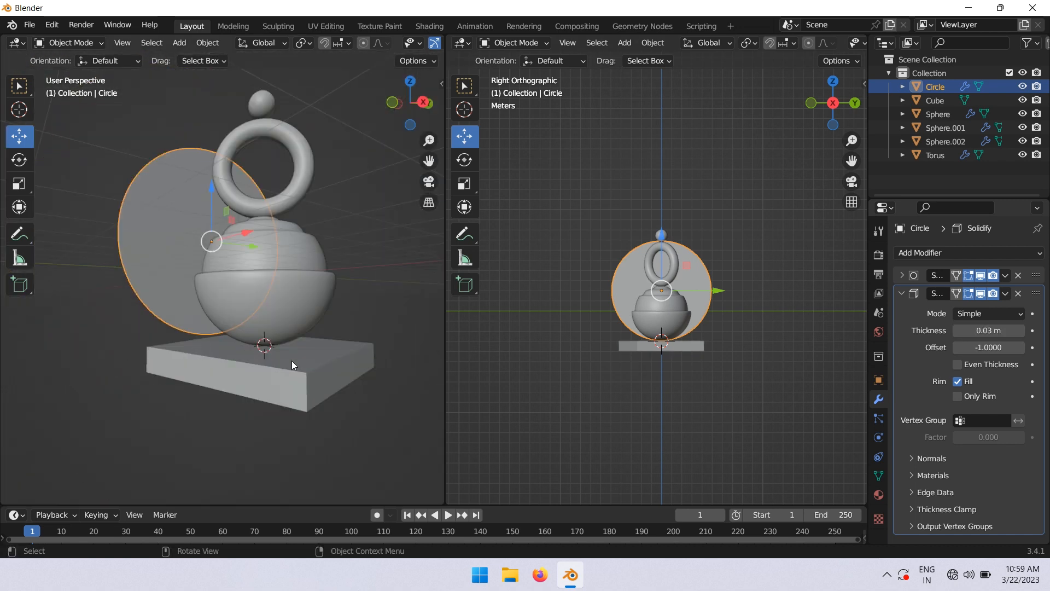
{"action": "left_click", "coordinate": [423, 103]}
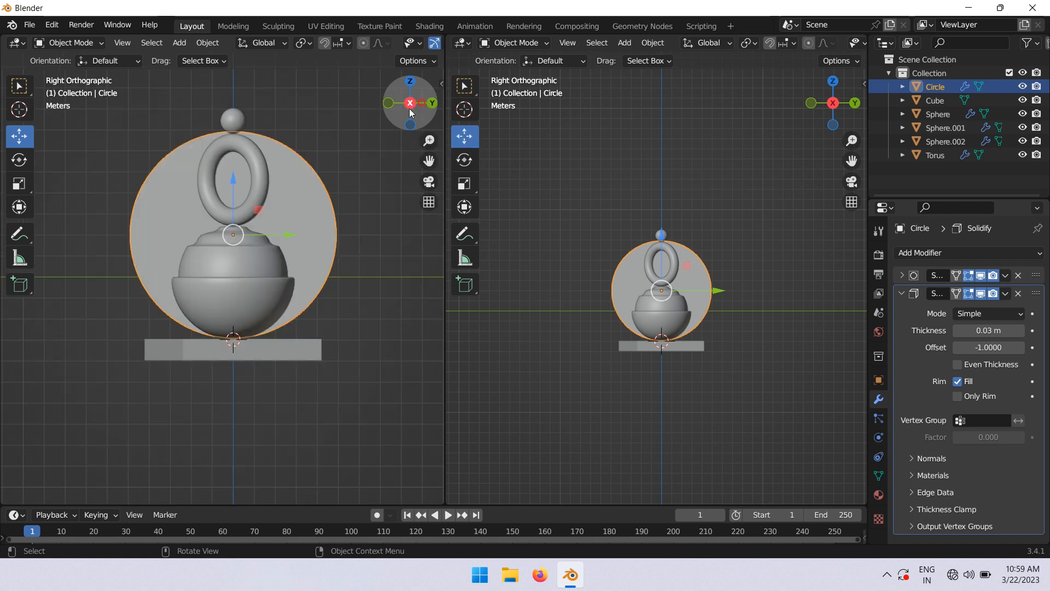
{"action": "left_click", "coordinate": [290, 355]}
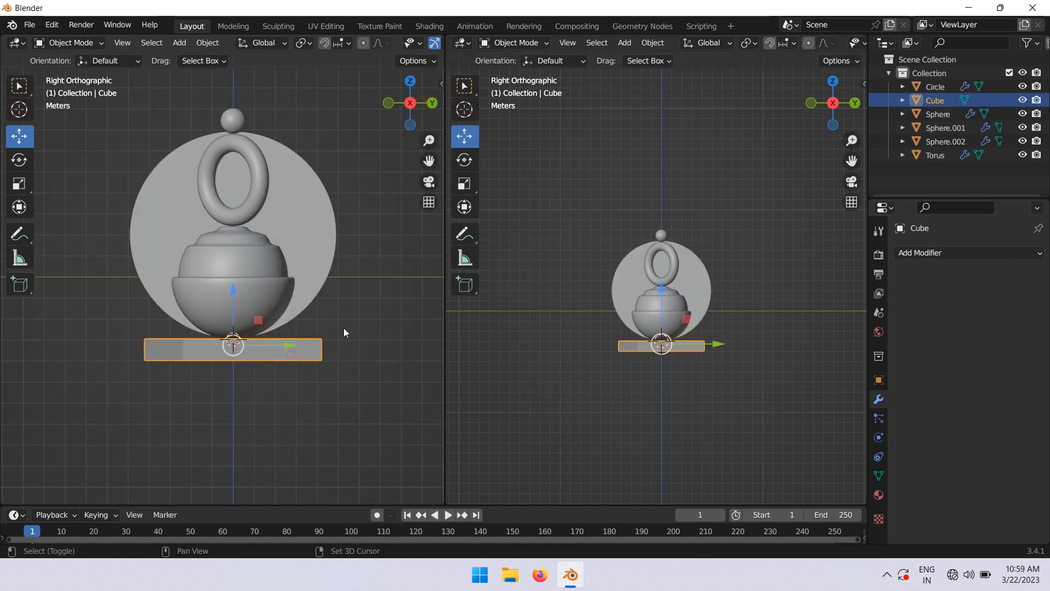
{"action": "key", "text": "shift+d"}
{"action": "right_click", "coordinate": [343, 327]}
{"action": "left_click_drag", "start_coordinate": [234, 295], "coordinate": [234, 317]}
Scale the lower slab about 3.67 times horizontally, keeping its Z height
{"action": "key", "text": "s"}
{"action": "key", "text": "shift+z"}
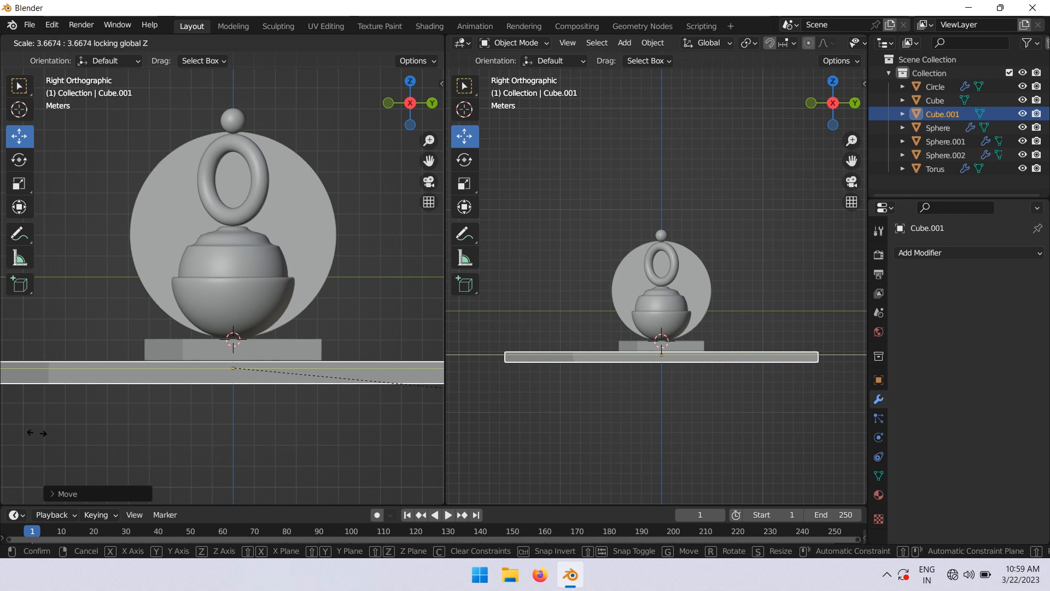
{"action": "left_click", "coordinate": [37, 433]}
Add a mesh plane and move it along negative X to behind the disc
{"action": "middle_click_drag", "start_coordinate": [50, 401], "coordinate": [307, 286]}
{"action": "middle_click_drag", "start_coordinate": [90, 316], "coordinate": [228, 172], "text": "shift"}
{"action": "key", "text": "shift+a"}
{"action": "mouse_move", "coordinate": [228, 172]}
{"action": "left_click", "coordinate": [304, 175]}
{"action": "scroll", "coordinate": [266, 274], "scroll_direction": "down", "scroll_amount": 4}
{"action": "key", "text": "g"}
{"action": "left_click", "coordinate": [282, 278]}
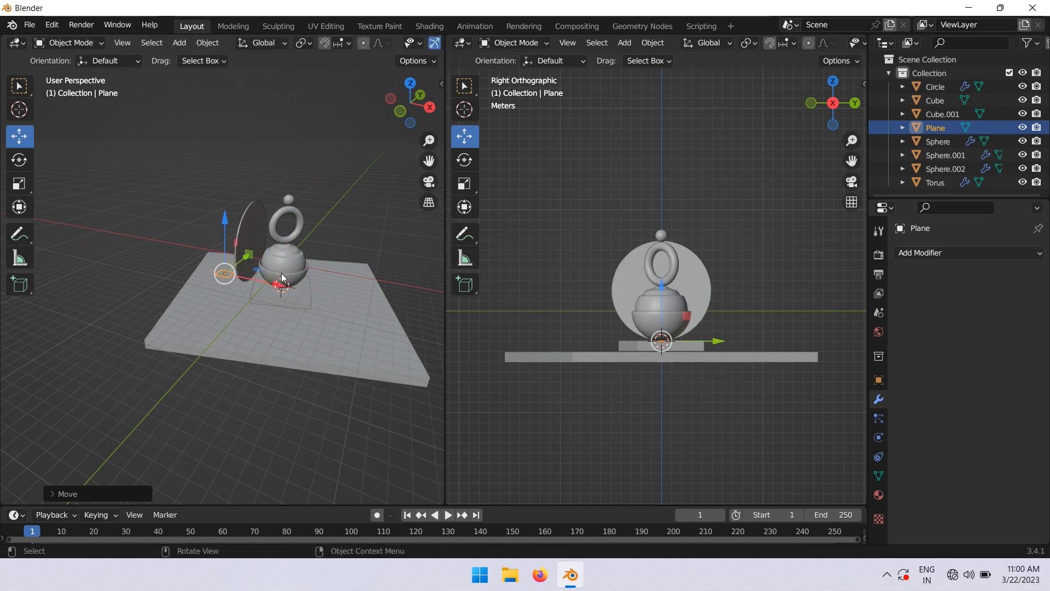
Rotate the plane 90° around Y to stand it upright and enlarge it as a backdrop
{"action": "type", "text": "ry90"}
{"action": "key", "text": "Return"}
{"action": "left_click", "coordinate": [430, 107]}
{"action": "key", "text": "s"}
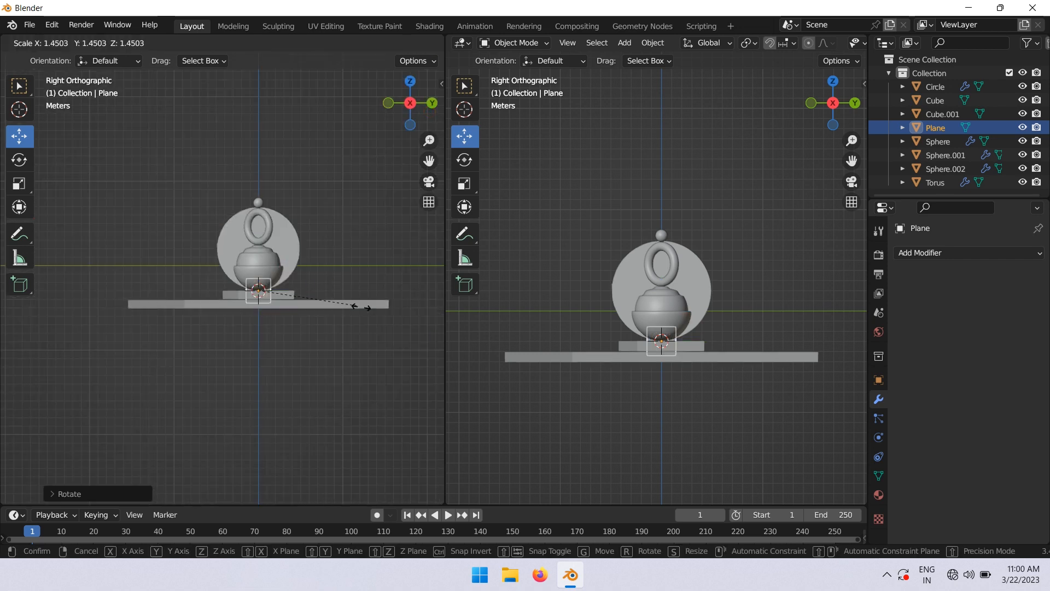
{"action": "left_click", "coordinate": [378, 409]}
Raise the backdrop plane along Z and enlarge it further until it spans the full width of the lower slab
{"action": "left_click_drag", "start_coordinate": [260, 232], "coordinate": [263, 190]}
{"action": "key", "text": "s"}
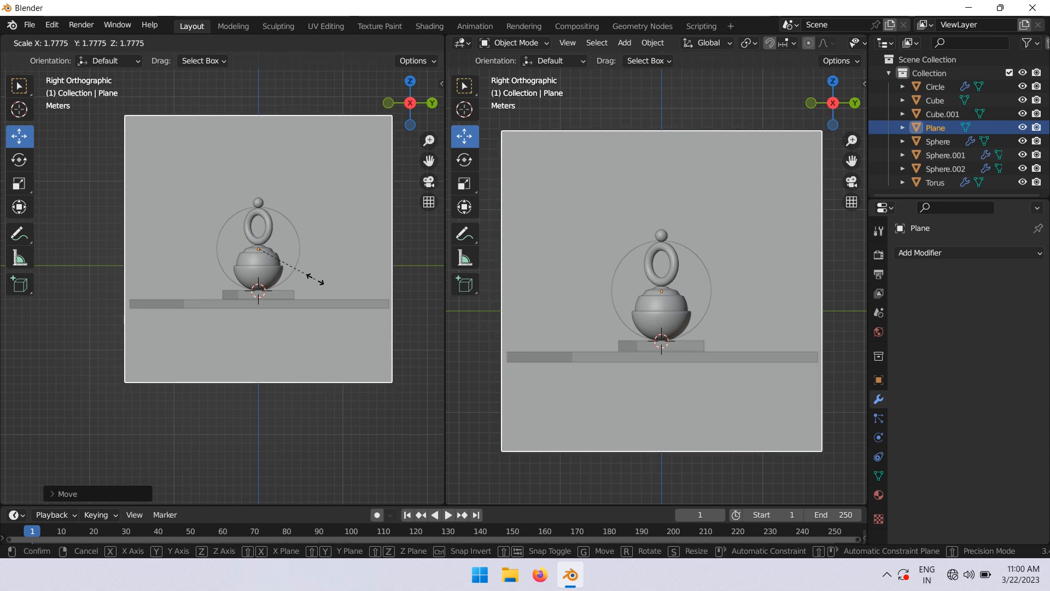
{"action": "left_click", "coordinate": [313, 278]}
Add a camera at the 3D cursor and set its lens type to Orthographic
{"action": "scroll", "coordinate": [302, 270], "scroll_direction": "up", "scroll_amount": 3}
{"action": "middle_click_drag", "start_coordinate": [297, 245], "coordinate": [270, 274], "text": "shift"}
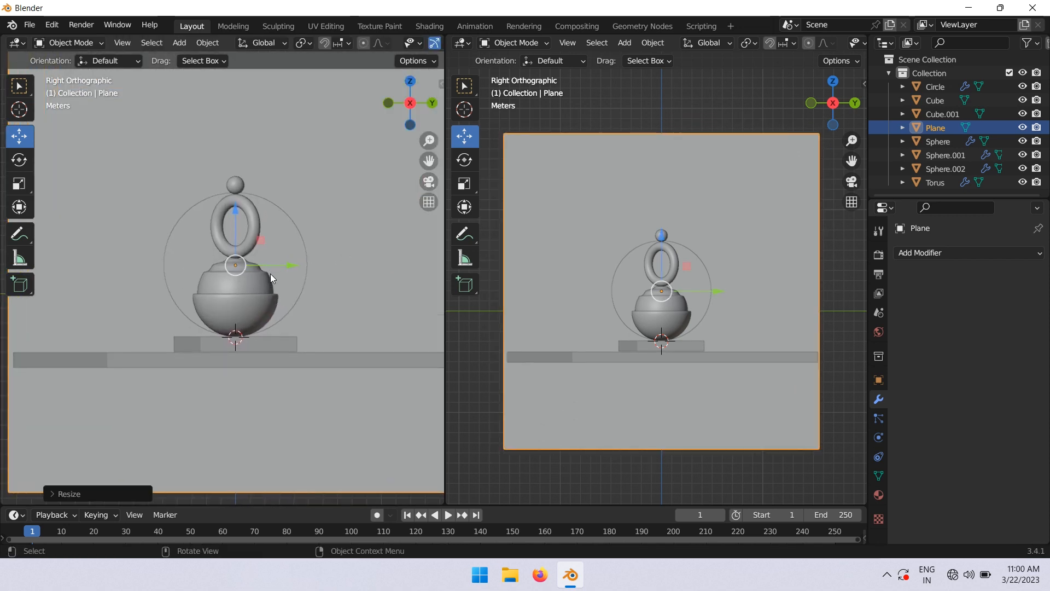
{"action": "scroll", "coordinate": [270, 273], "scroll_direction": "up", "scroll_amount": 2}
{"action": "middle_click_drag", "start_coordinate": [284, 237], "coordinate": [264, 270], "text": "shift"}
{"action": "key", "text": "shift+a"}
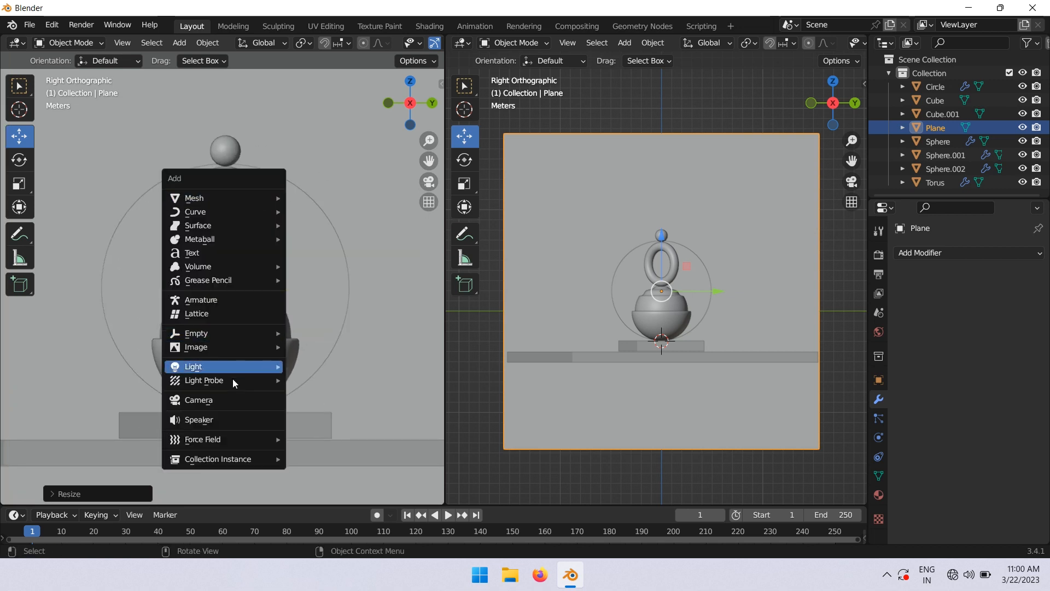
{"action": "left_click", "coordinate": [226, 399]}
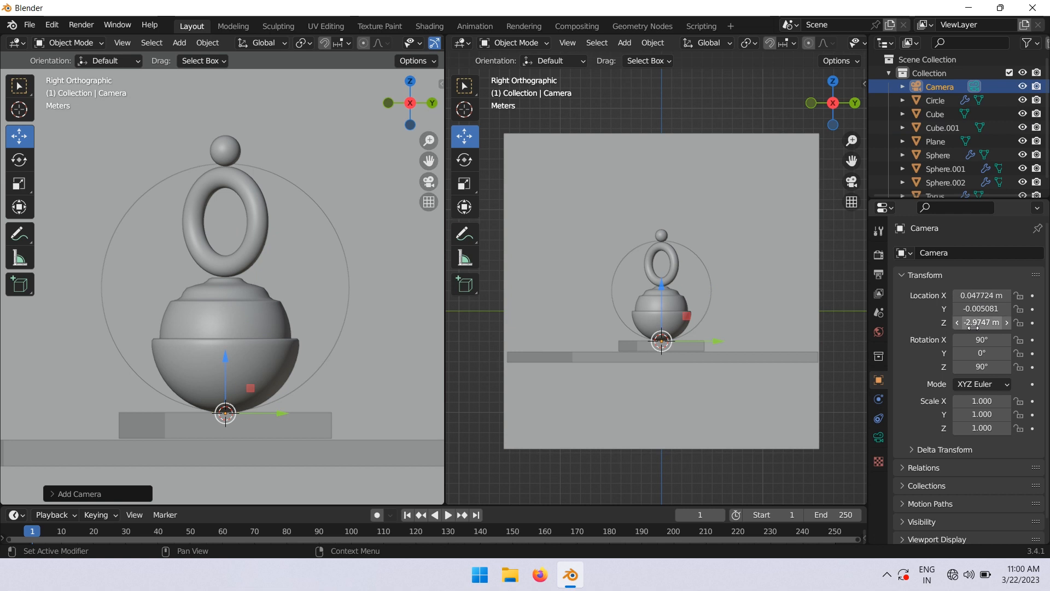
{"action": "left_click", "coordinate": [879, 438]}
{"action": "left_click", "coordinate": [988, 295]}
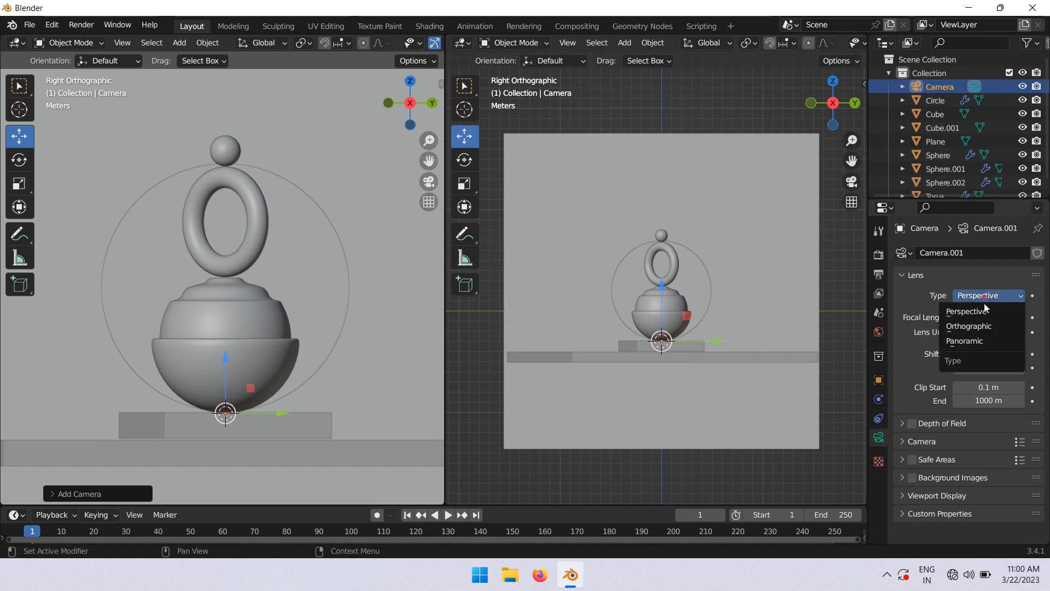
{"action": "left_click", "coordinate": [984, 325]}
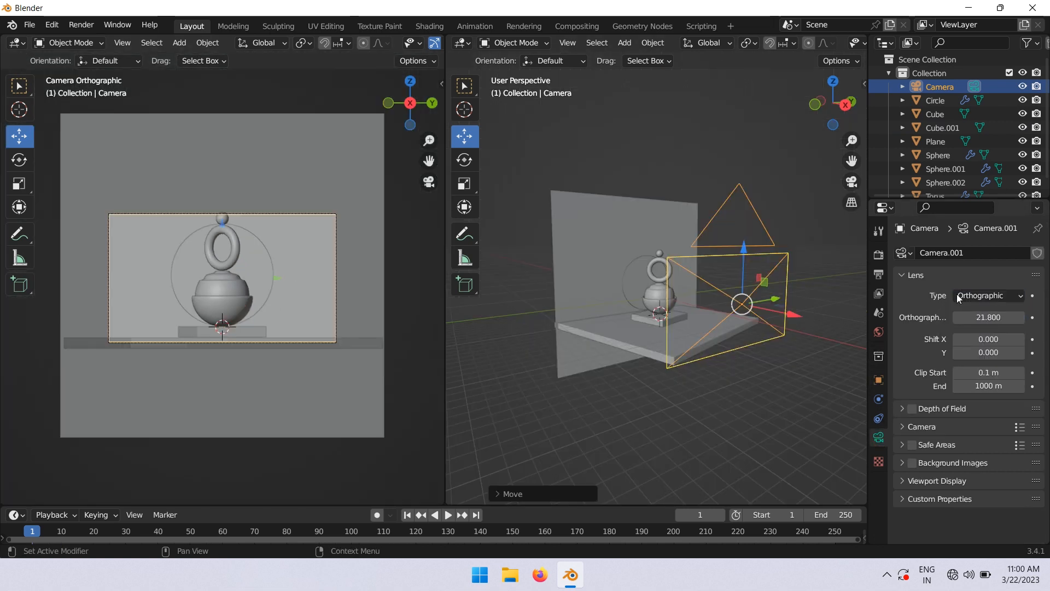
Set the camera's orthographic scale to 24.2
{"action": "left_click", "coordinate": [988, 317]}
{"action": "type", "text": "22"}
{"action": "key", "text": "Return"}
{"action": "left_click_drag", "start_coordinate": [990, 317], "coordinate": [1002, 317]}
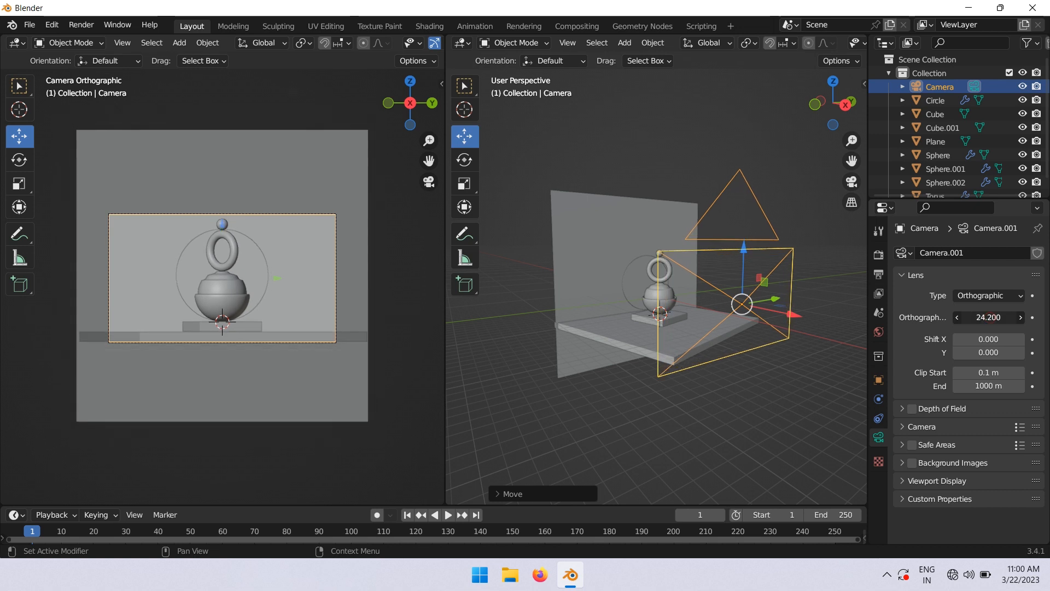
Set the output resolution's X value to 1080 px for a square frame
{"action": "left_click", "coordinate": [879, 255]}
{"action": "left_click", "coordinate": [879, 274]}
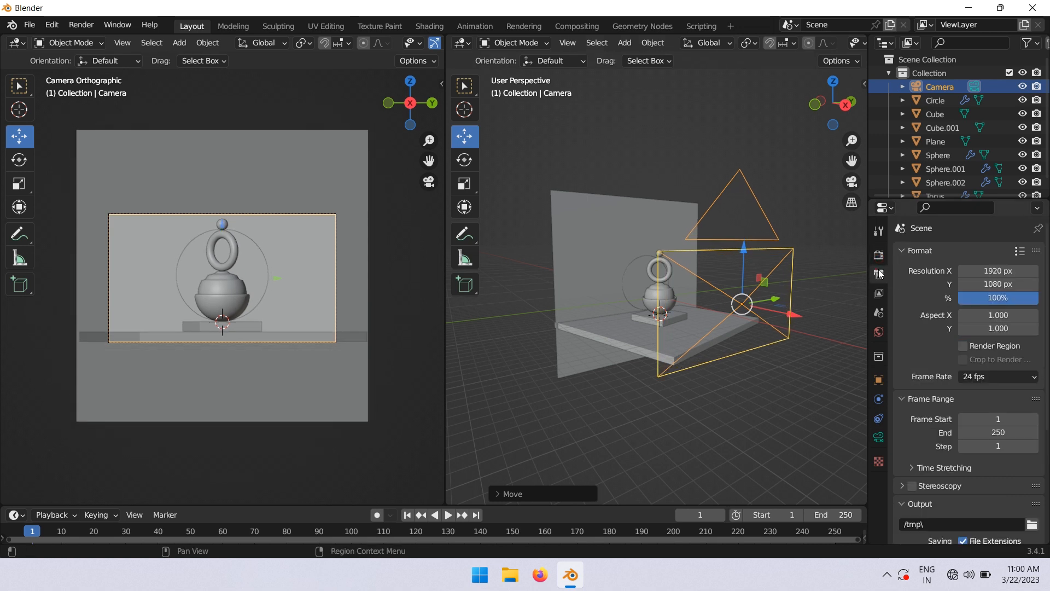
{"action": "left_click", "coordinate": [1000, 270]}
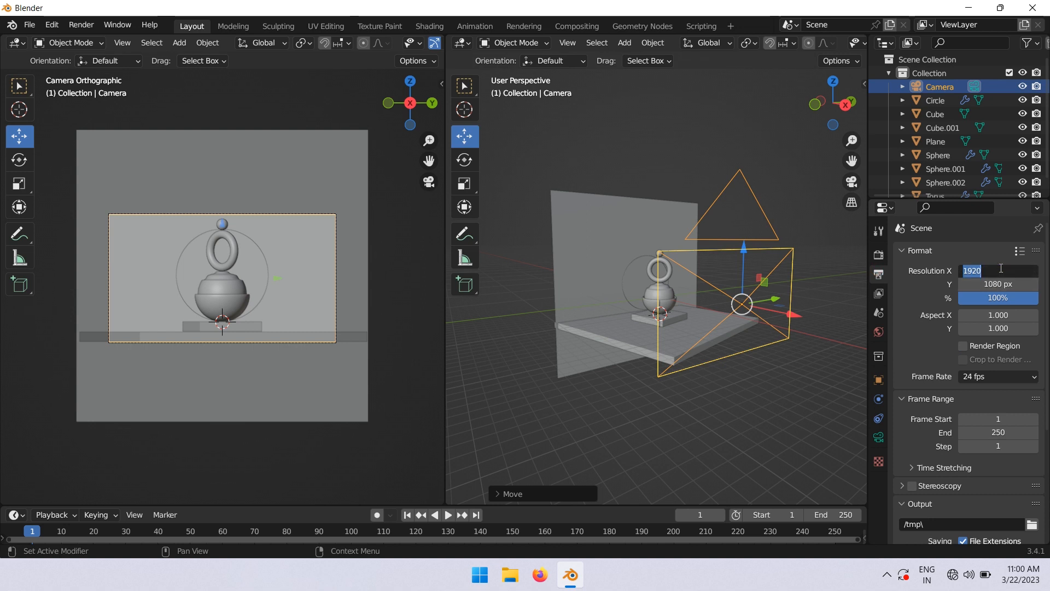
{"action": "type", "text": "109"}
{"action": "key", "text": "Return"}
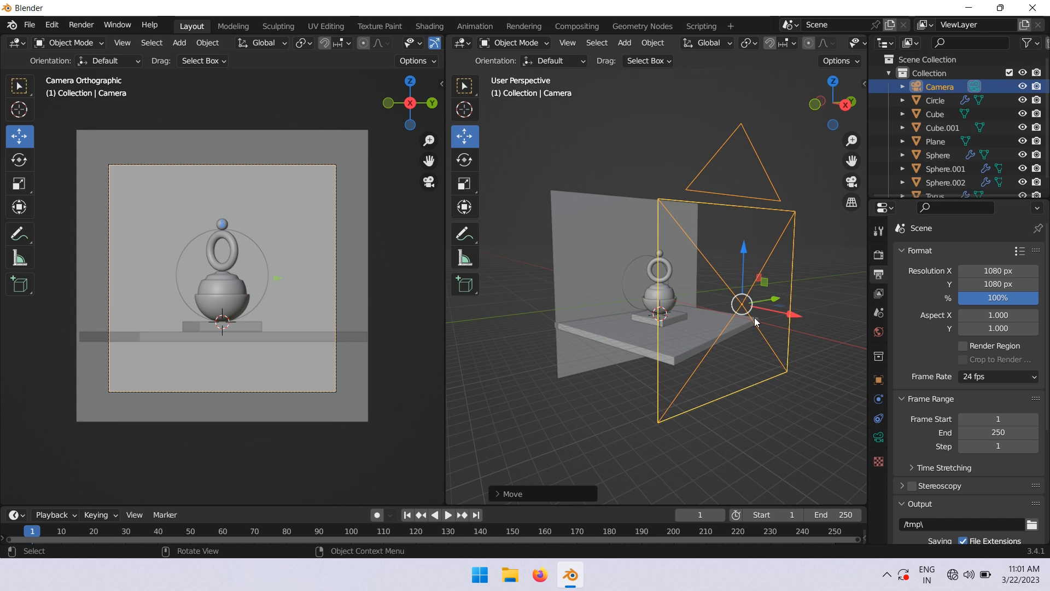
Reduce the camera's orthographic scale to 13.5 to frame the ornament more tightly
{"action": "left_click", "coordinate": [879, 437]}
{"action": "left_click_drag", "start_coordinate": [988, 317], "coordinate": [922, 317]}
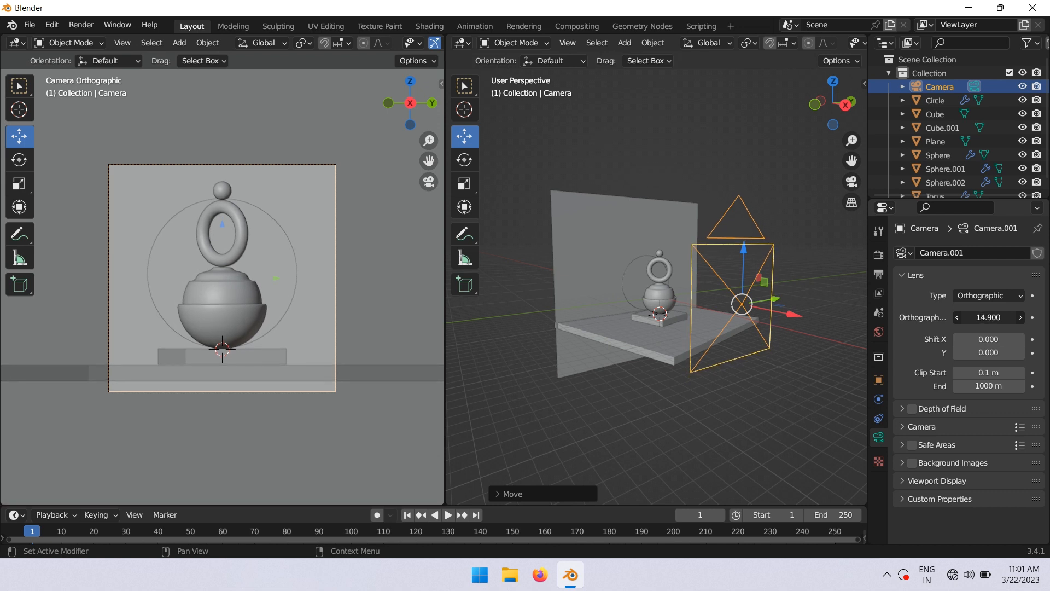
{"action": "left_click_drag", "start_coordinate": [922, 318], "coordinate": [915, 317]}
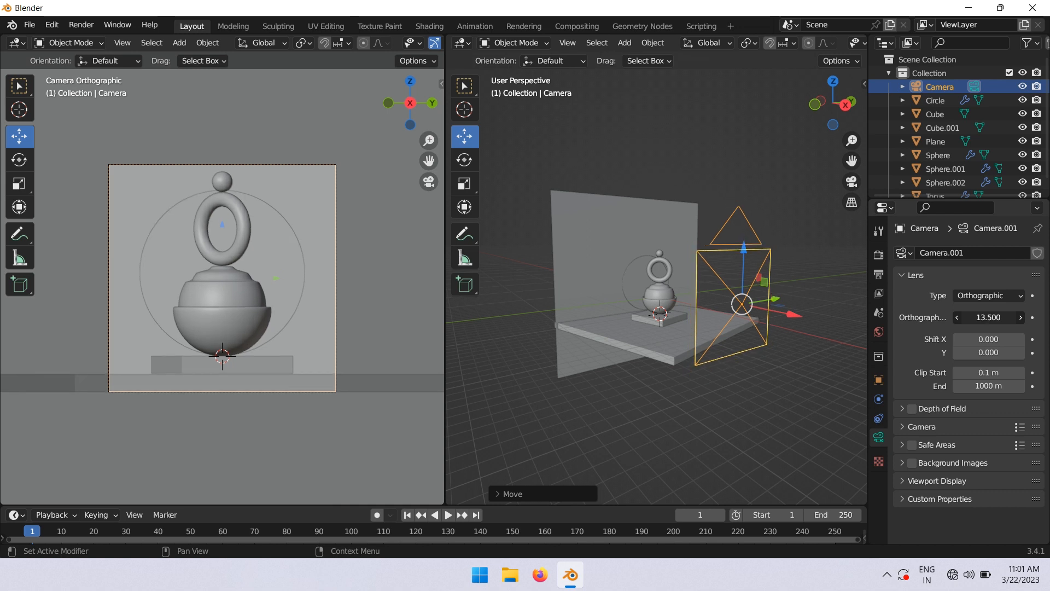
Thicken the lower slab by extruding its bottom face downward past the camera frame, ending in Object Mode
{"action": "left_click", "coordinate": [344, 386]}
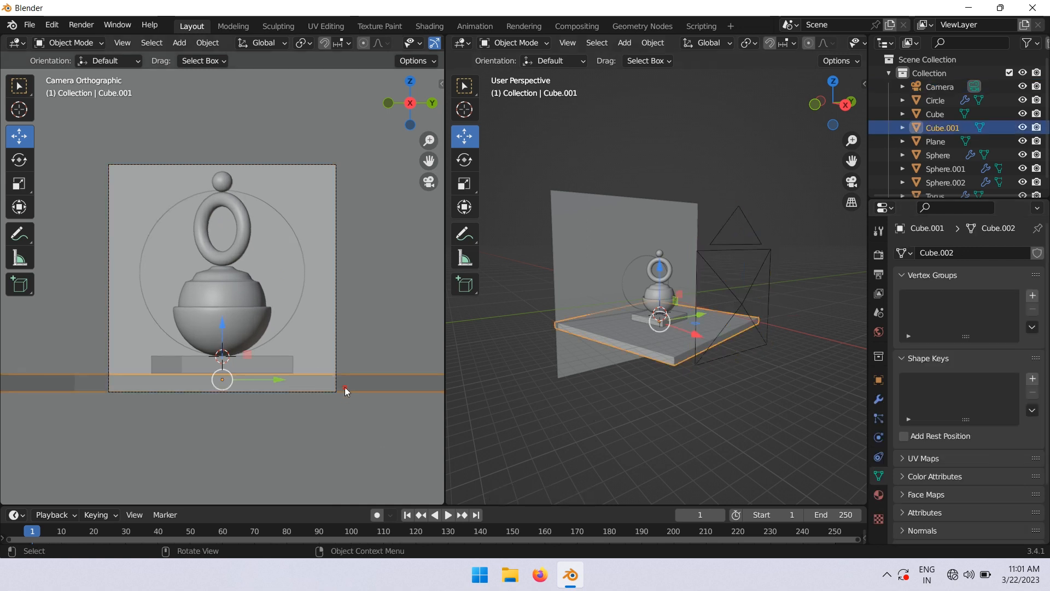
{"action": "key", "text": "Tab"}
{"action": "scroll", "coordinate": [239, 359], "scroll_direction": "down", "scroll_amount": 5}
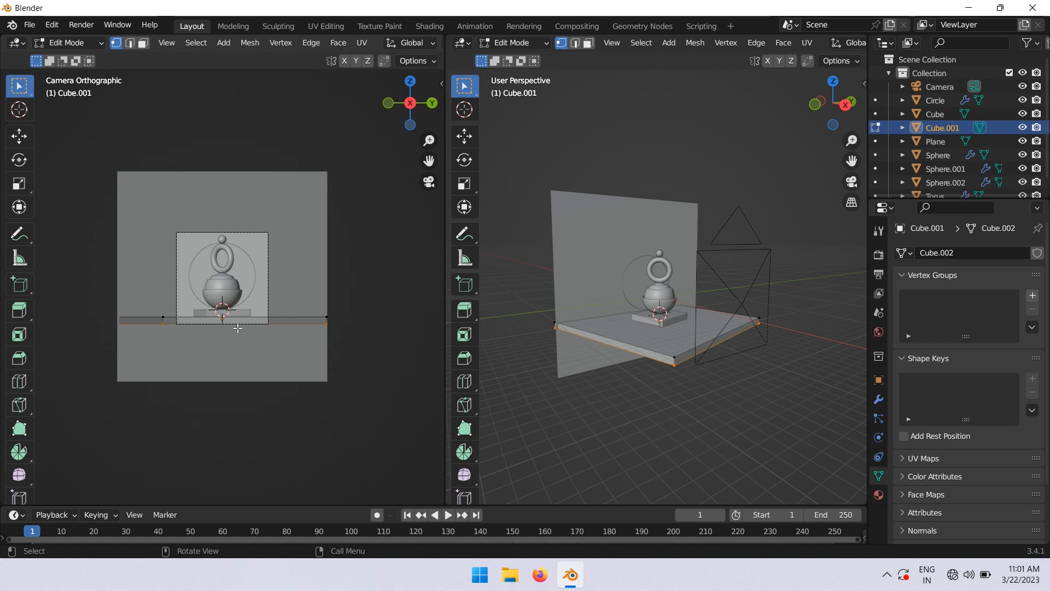
{"action": "key", "text": "e"}
{"action": "left_click", "coordinate": [238, 348]}
{"action": "key", "text": "Tab"}
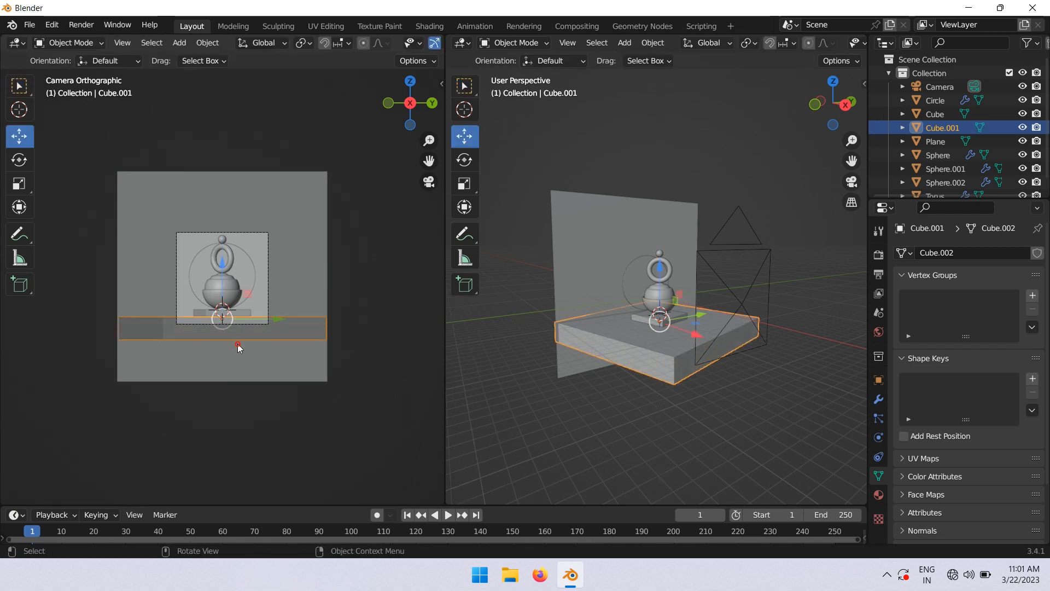
{"action": "scroll", "coordinate": [297, 294], "scroll_direction": "up", "scroll_amount": 3}
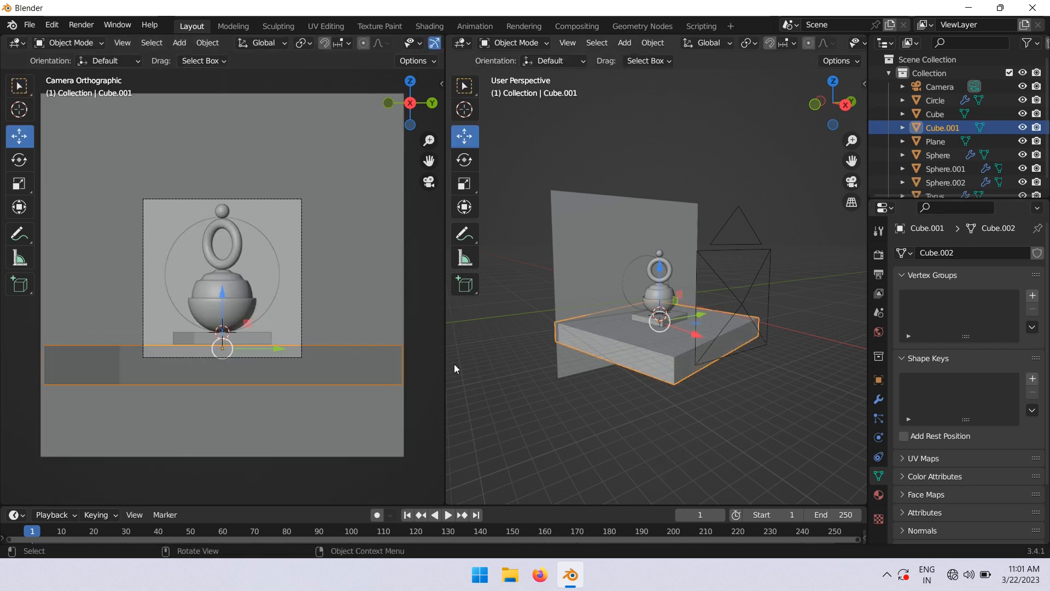
Select the camera and set its orthographic scale to 14.5
{"action": "left_click", "coordinate": [750, 238]}
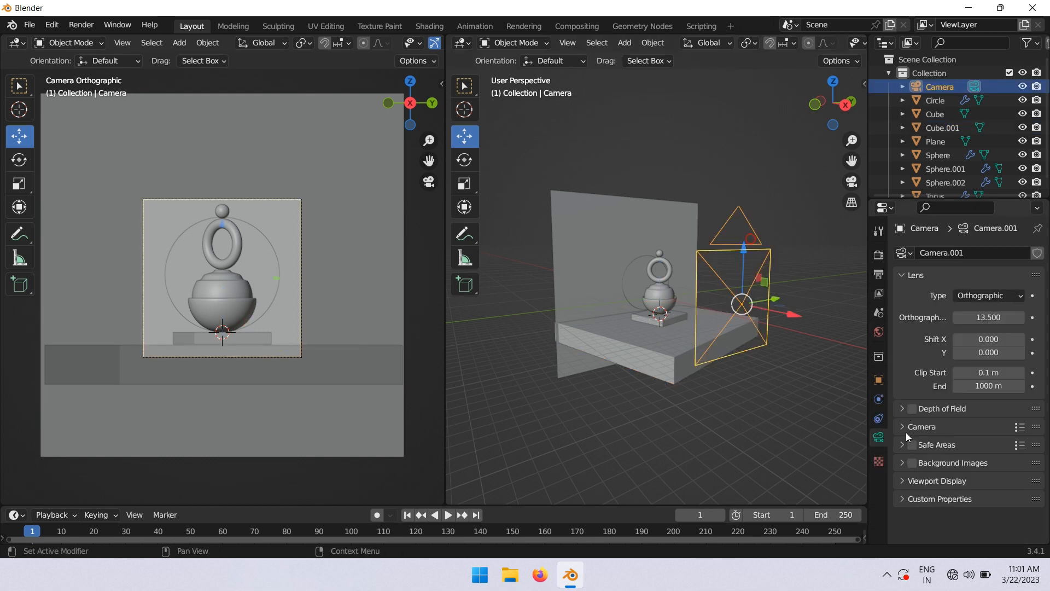
{"action": "left_click_drag", "start_coordinate": [983, 318], "coordinate": [1001, 318]}
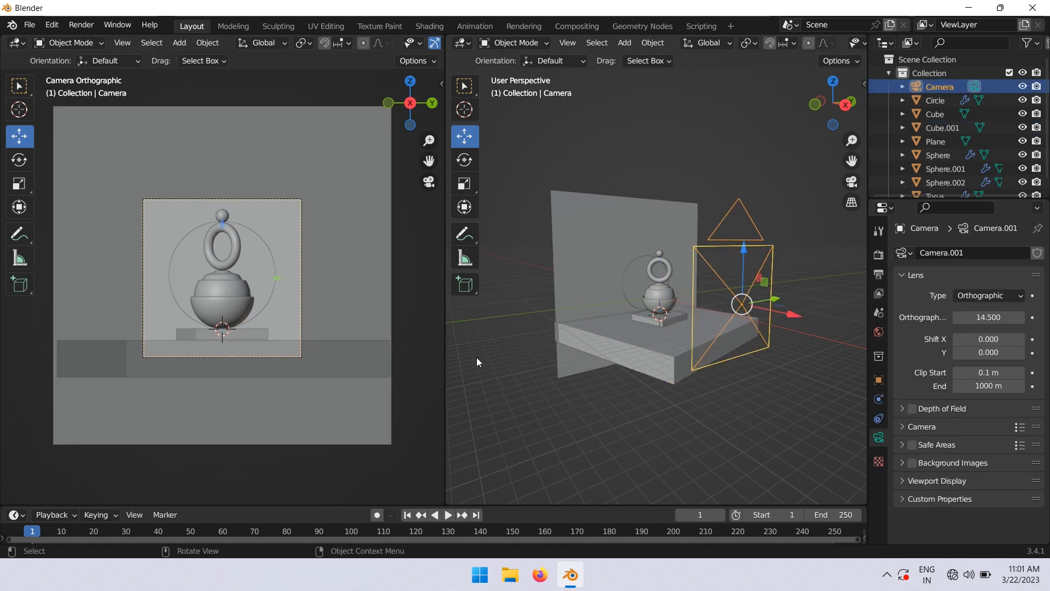
{"action": "scroll", "coordinate": [591, 335], "scroll_direction": "up", "scroll_amount": 3}
Hide the overlays in the camera viewport and switch it to rendered shading
{"action": "scroll", "coordinate": [591, 335], "scroll_direction": "down", "scroll_amount": 3}
{"action": "scroll", "coordinate": [391, 46], "scroll_direction": "down", "scroll_amount": 3}
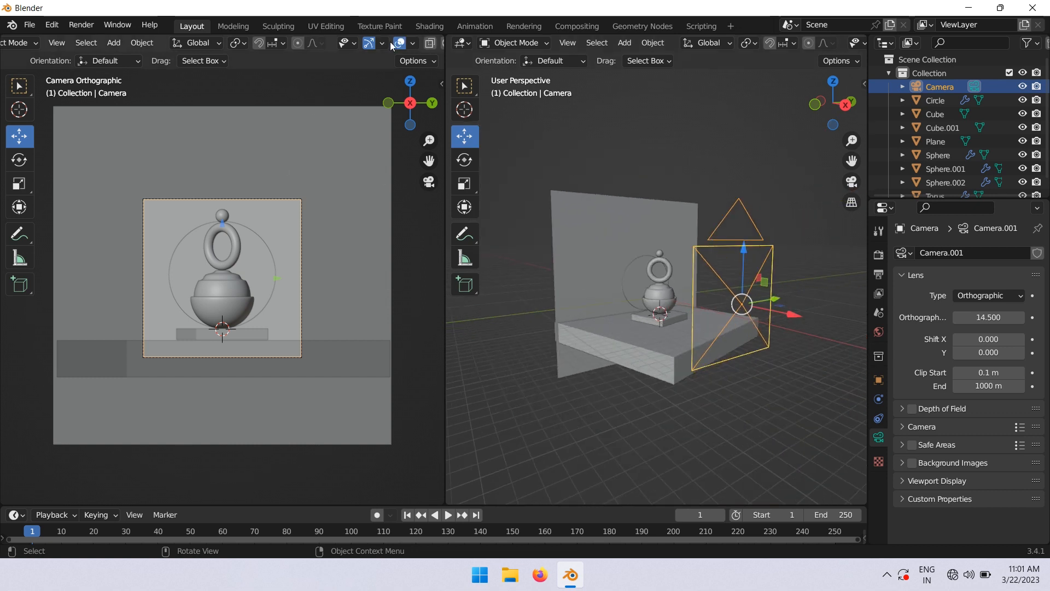
{"action": "left_click", "coordinate": [398, 43]}
{"action": "scroll", "coordinate": [398, 42], "scroll_direction": "down", "scroll_amount": 3}
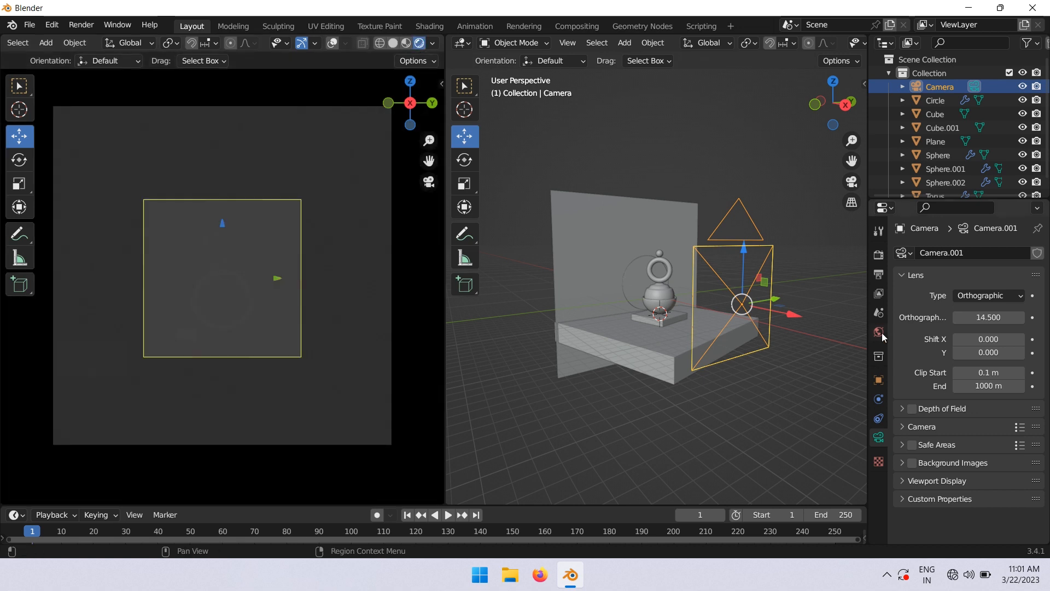
Set the world background color to an Environment Texture and load the brown_photostudio_02 image from the Downloads folder
{"action": "left_click", "coordinate": [878, 331]}
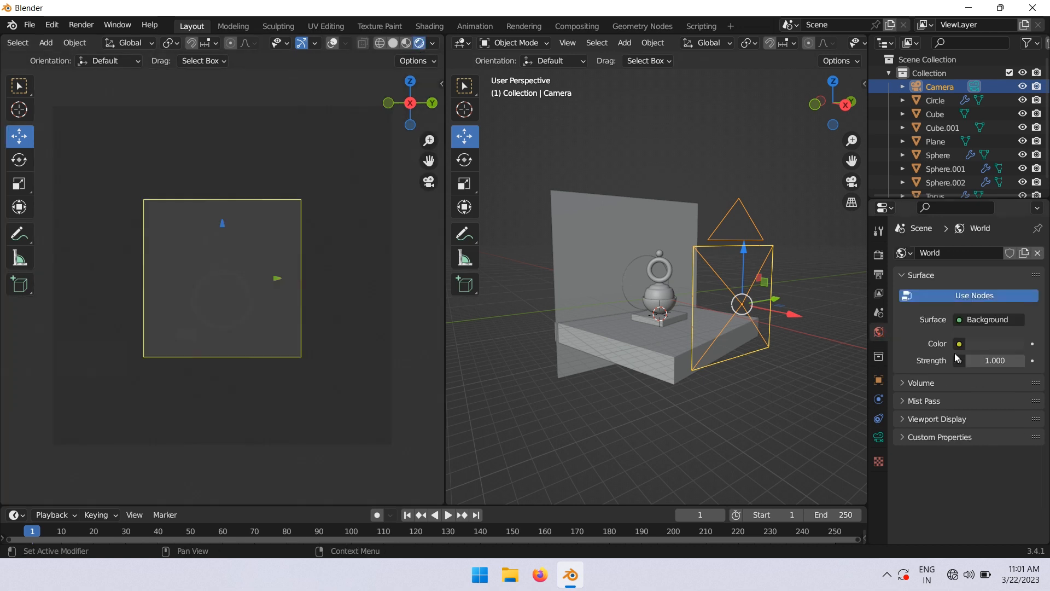
{"action": "left_click", "coordinate": [960, 344]}
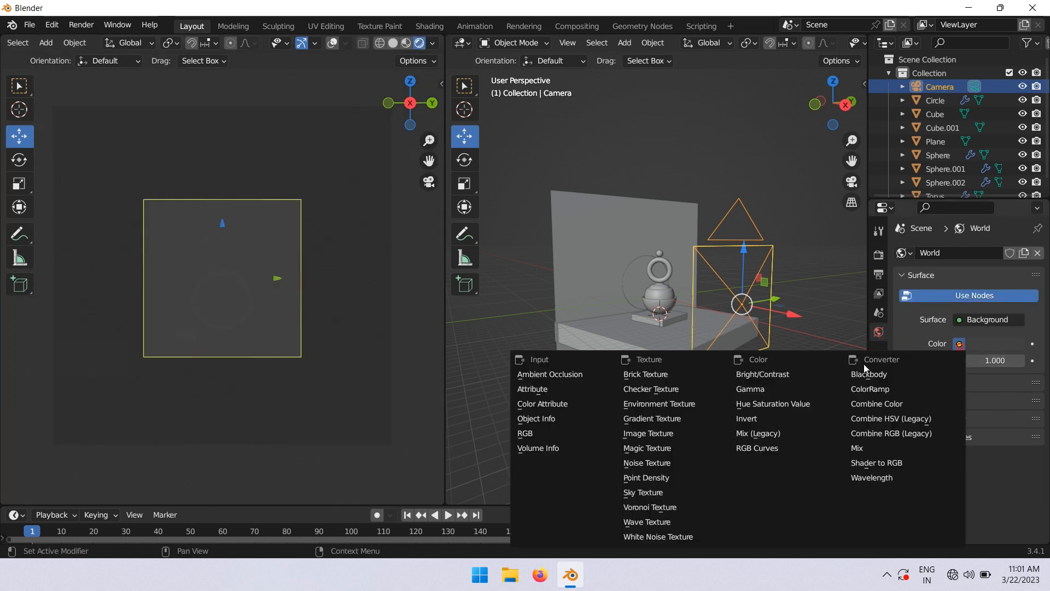
{"action": "left_click", "coordinate": [656, 405]}
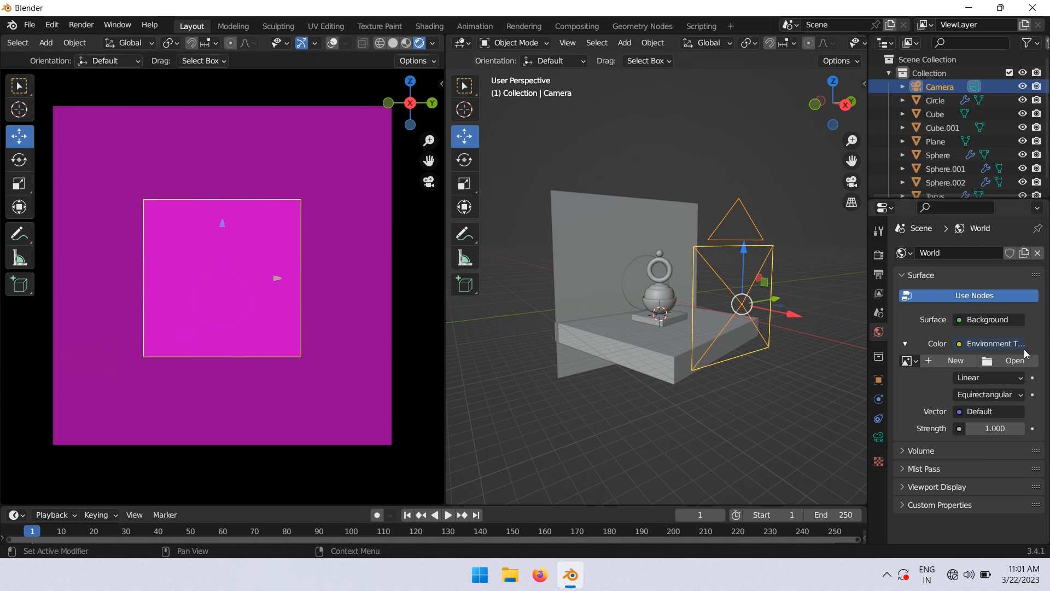
{"action": "left_click", "coordinate": [1004, 361]}
{"action": "left_click", "coordinate": [216, 226]}
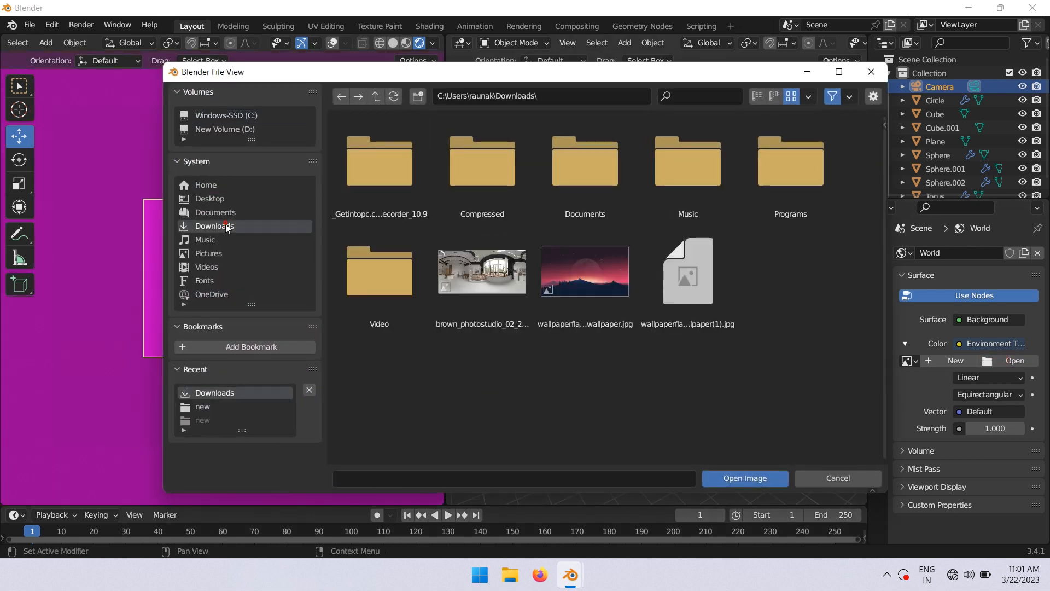
{"action": "double_click", "coordinate": [481, 270]}
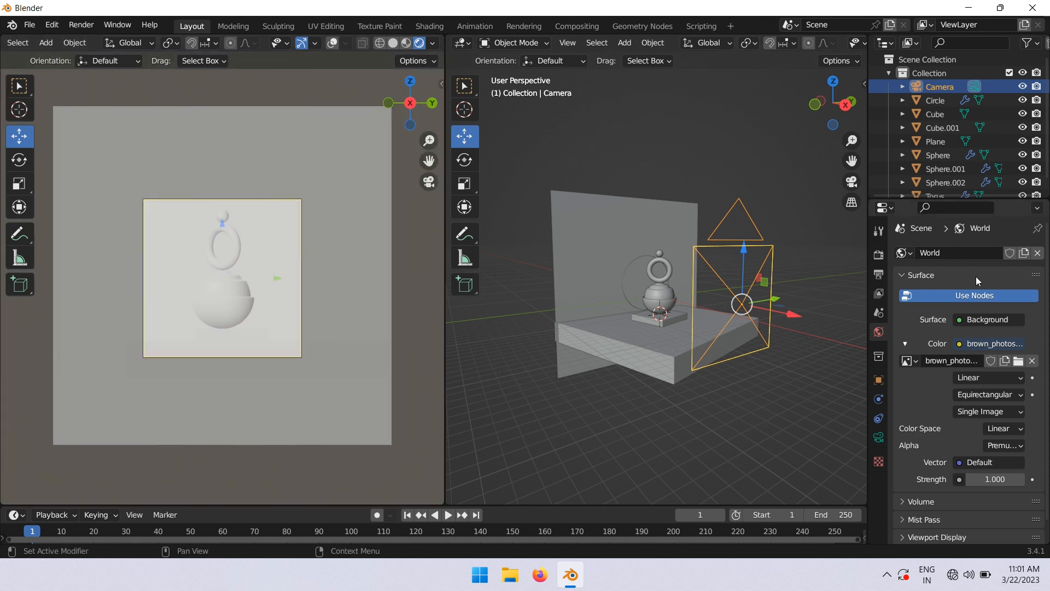
Change the scene's render engine to Cycles
{"action": "left_click", "coordinate": [878, 255]}
{"action": "left_click", "coordinate": [1025, 254]}
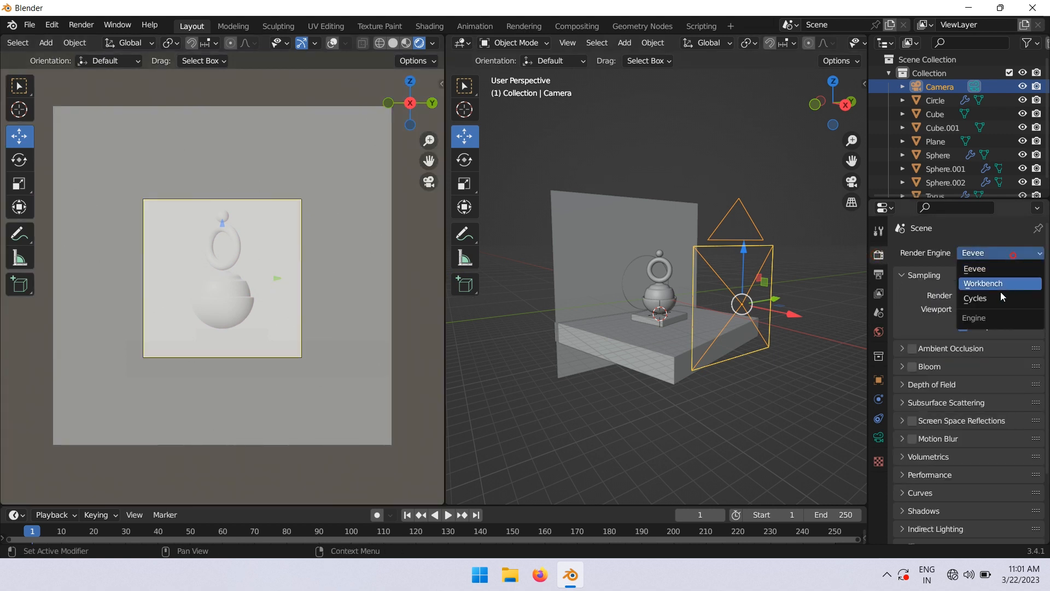
{"action": "left_click", "coordinate": [996, 298]}
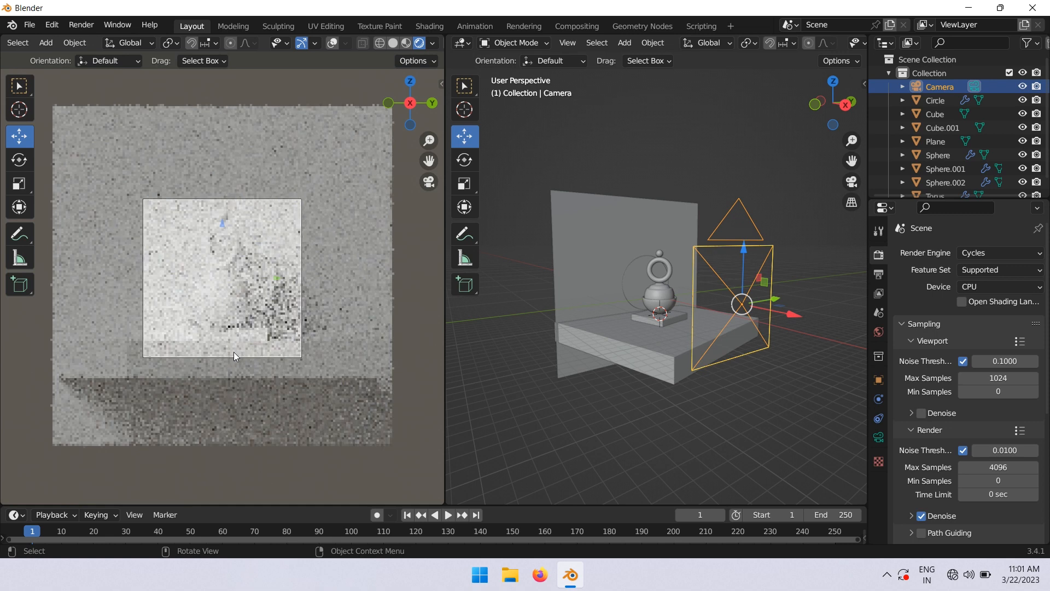
Select the lower bowl shell and turn the second viewport into a Shader Editor with its sidebar hidden
{"action": "scroll", "coordinate": [253, 340], "scroll_direction": "up", "scroll_amount": 3}
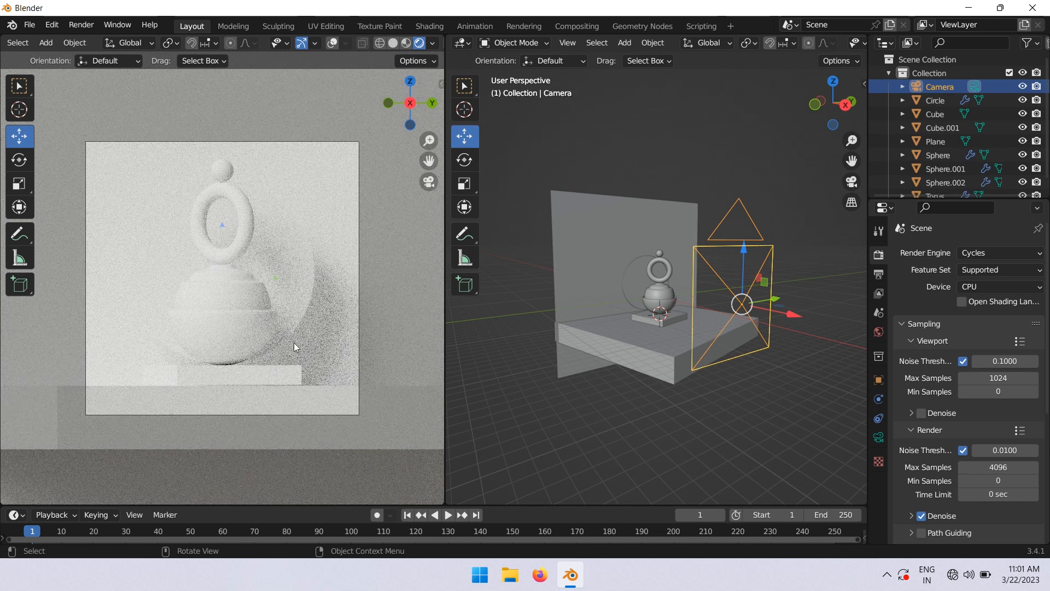
{"action": "left_click", "coordinate": [272, 323]}
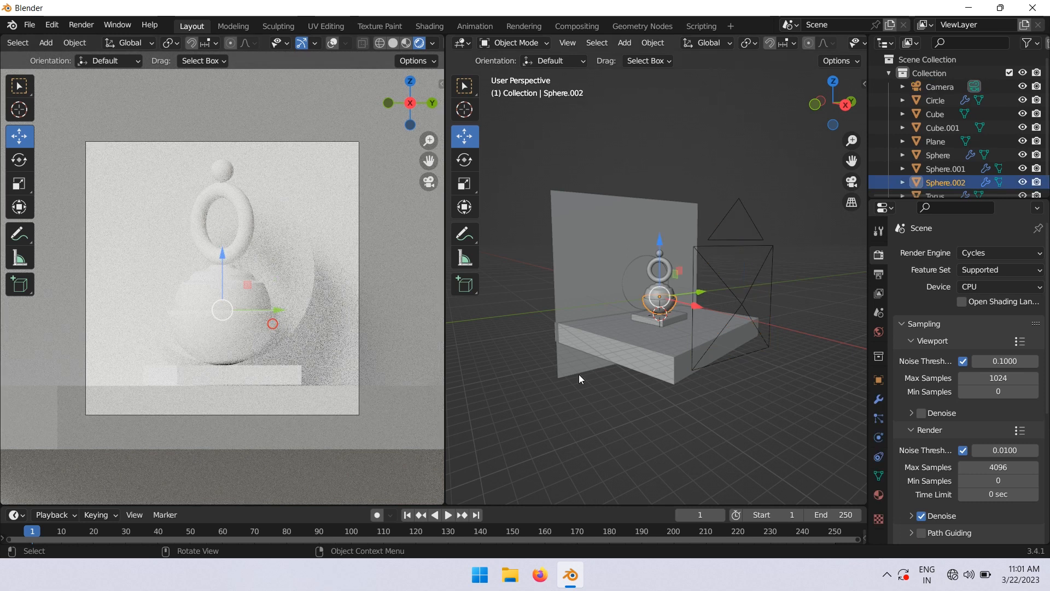
{"action": "left_click", "coordinate": [463, 43]}
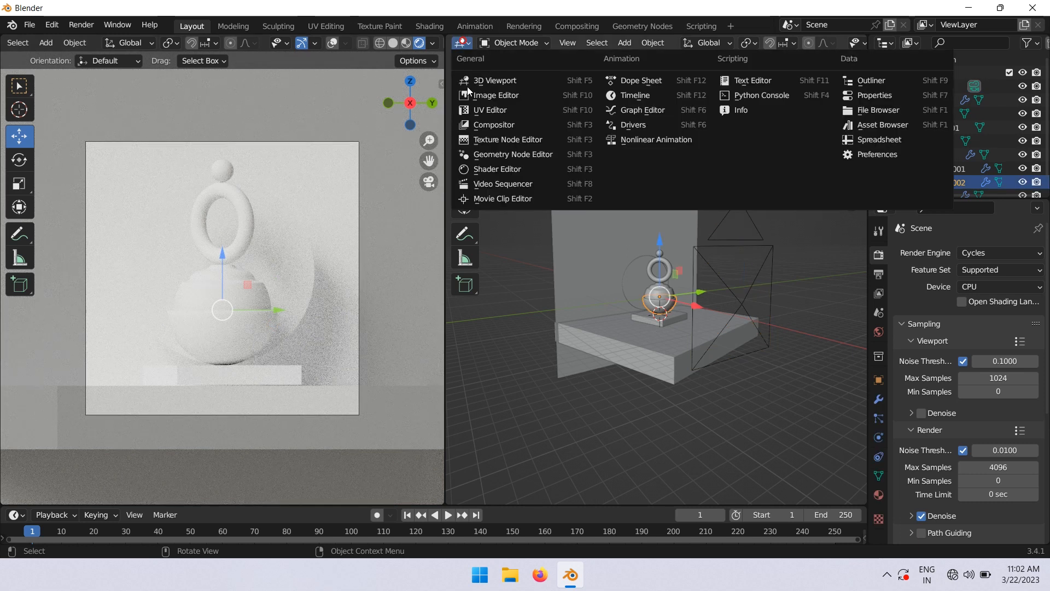
{"action": "left_click", "coordinate": [506, 171]}
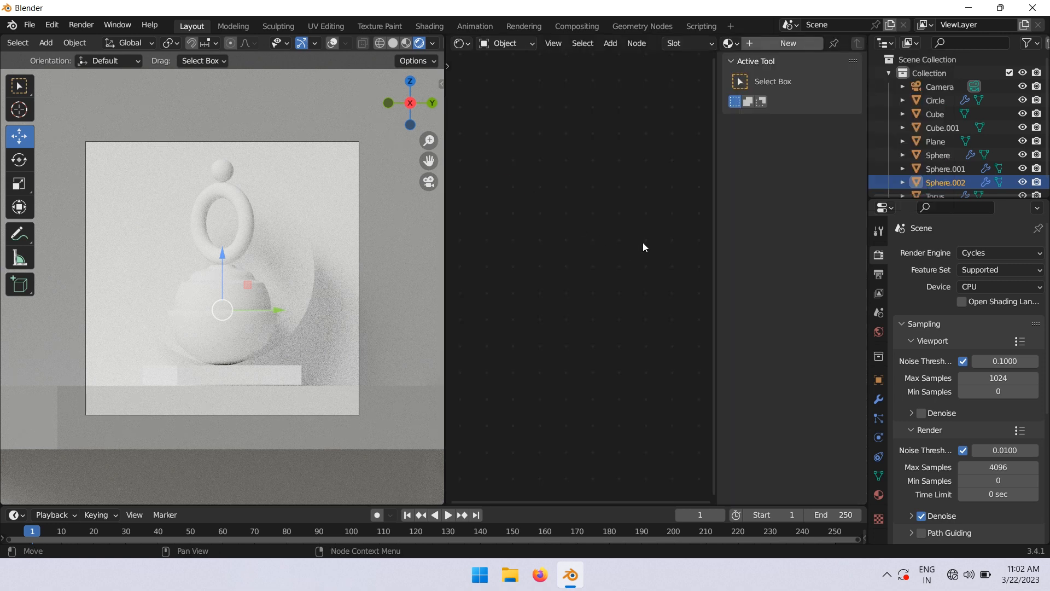
{"action": "key", "text": "n"}
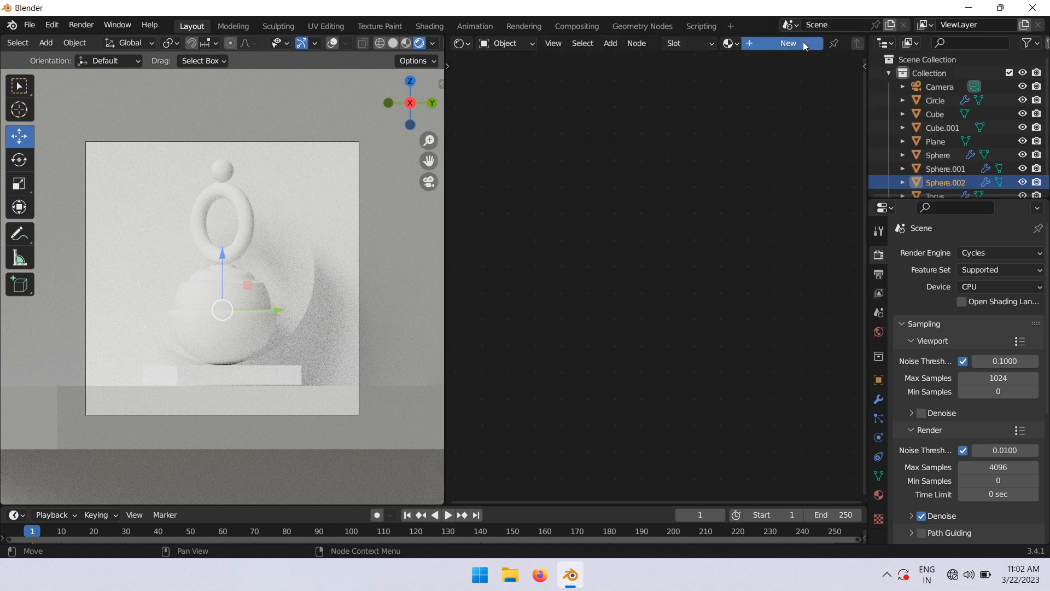
Create a new material for the bowl shell and name it glass
{"action": "left_click", "coordinate": [803, 42]}
{"action": "left_click", "coordinate": [834, 45]}
{"action": "type", "text": "g"}
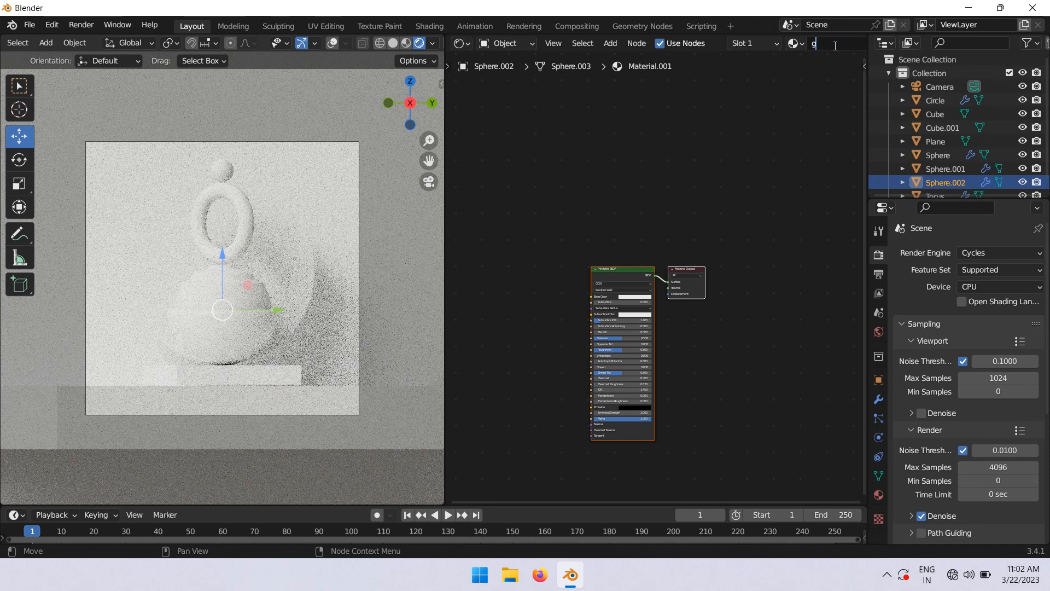
{"action": "key", "text": "Return"}
Delete the Principled BSDF node from the glass material
{"action": "scroll", "coordinate": [555, 308], "scroll_direction": "up", "scroll_amount": 4}
{"action": "middle_click_drag", "start_coordinate": [555, 309], "coordinate": [612, 248]}
{"action": "left_click", "coordinate": [682, 200]}
{"action": "left_click", "coordinate": [678, 207]}
{"action": "key", "text": "x"}
Add a Glass BSDF node beside the Material Output and connect its BSDF output to Surface
{"action": "key", "text": "shift+a"}
{"action": "type", "text": "glas"}
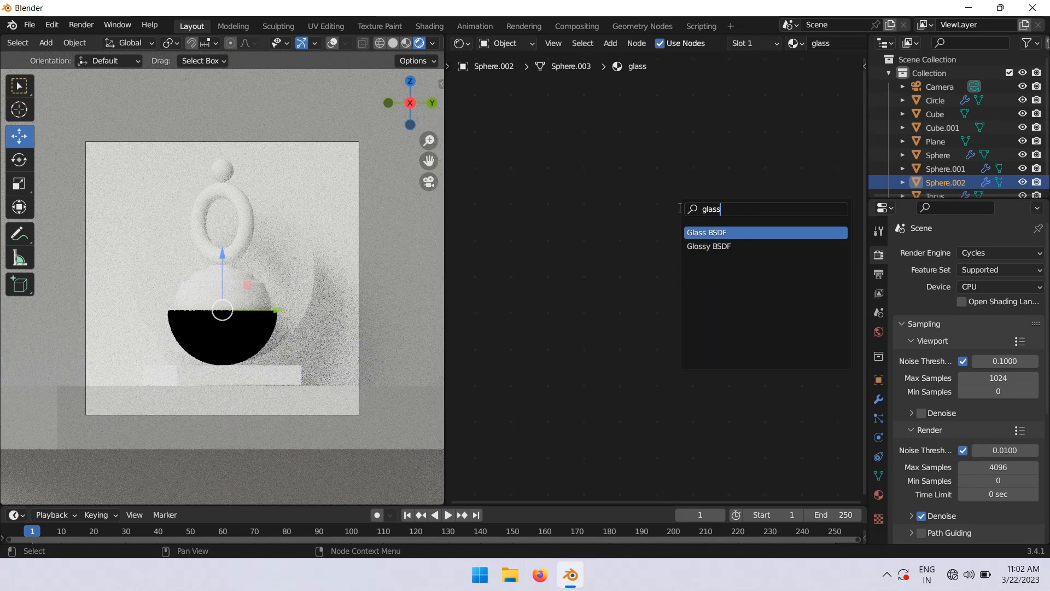
{"action": "type", "text": "s"}
{"action": "key", "text": "Return"}
{"action": "left_click", "coordinate": [647, 202]}
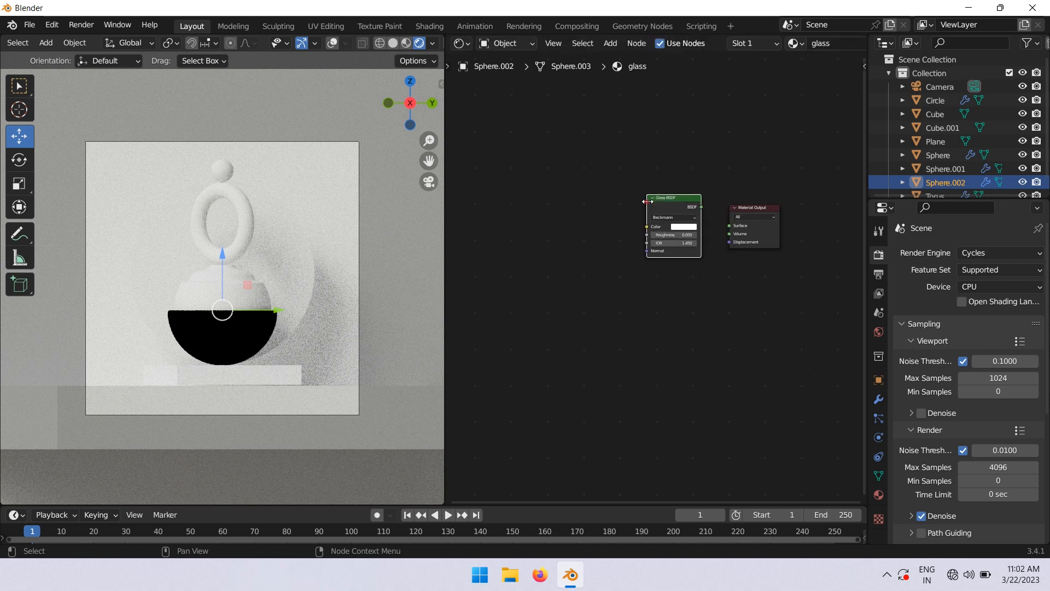
{"action": "left_click_drag", "start_coordinate": [701, 206], "coordinate": [732, 227]}
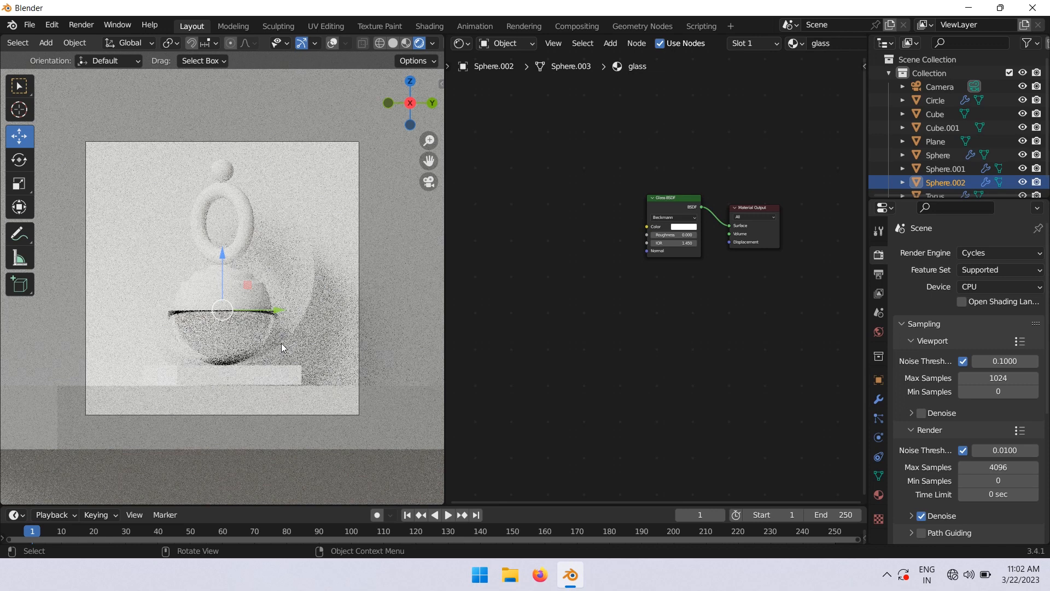
Select the large ribbed sphere inside the bowl shell and create a new material for it
{"action": "scroll", "coordinate": [281, 343], "scroll_direction": "up", "scroll_amount": 3}
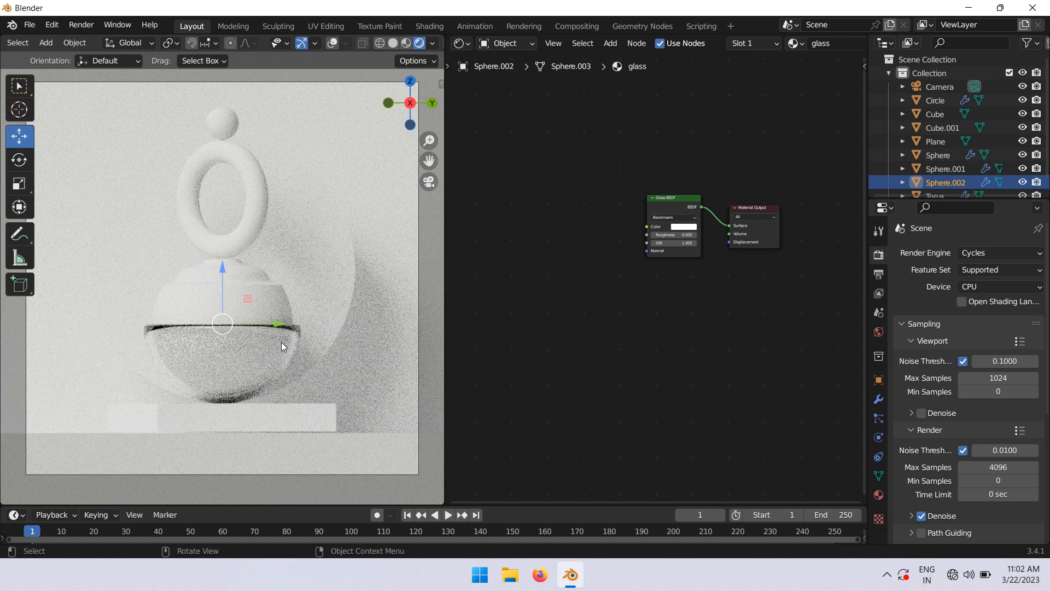
{"action": "scroll", "coordinate": [264, 305], "scroll_direction": "down", "scroll_amount": 1}
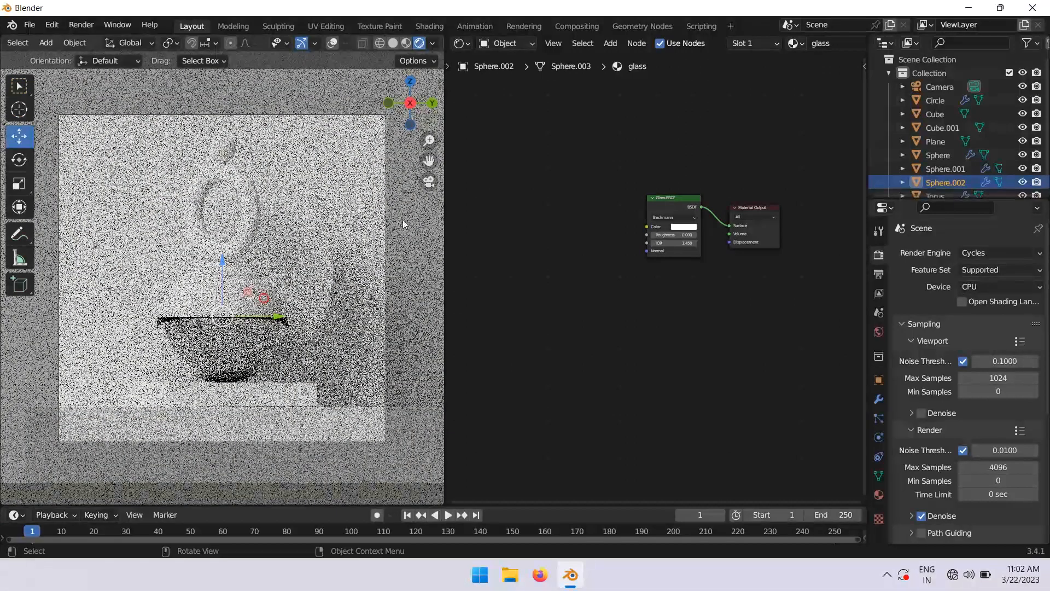
{"action": "left_click", "coordinate": [264, 298]}
{"action": "left_click", "coordinate": [810, 43]}
{"action": "middle_click_drag", "start_coordinate": [594, 212], "coordinate": [673, 197]}
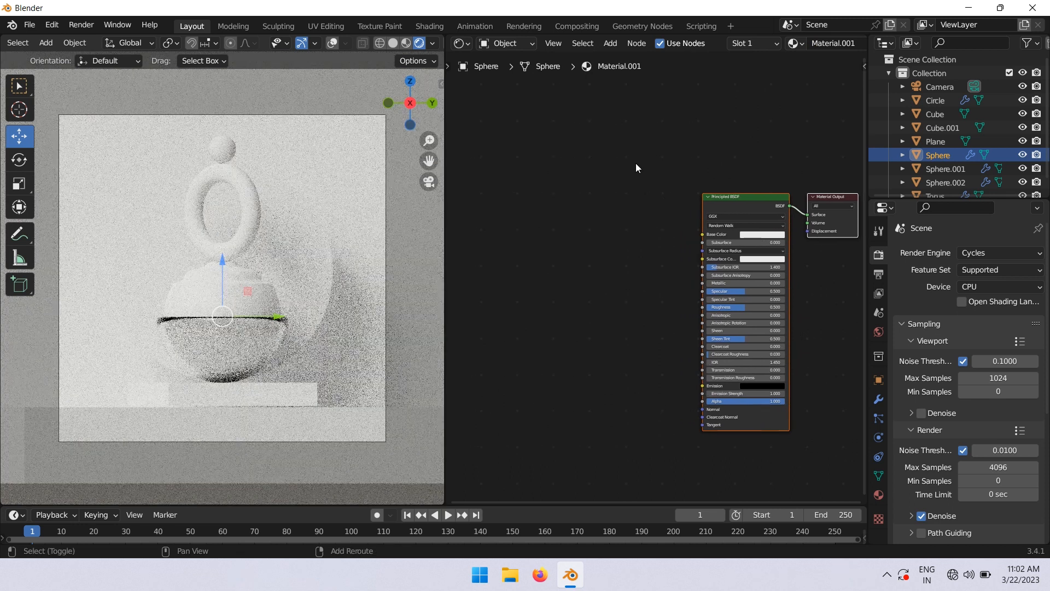
Add a Gradient Texture node ahead of the Principled BSDF in the sphere's material
{"action": "key", "text": "shift+a"}
{"action": "type", "text": "gra"}
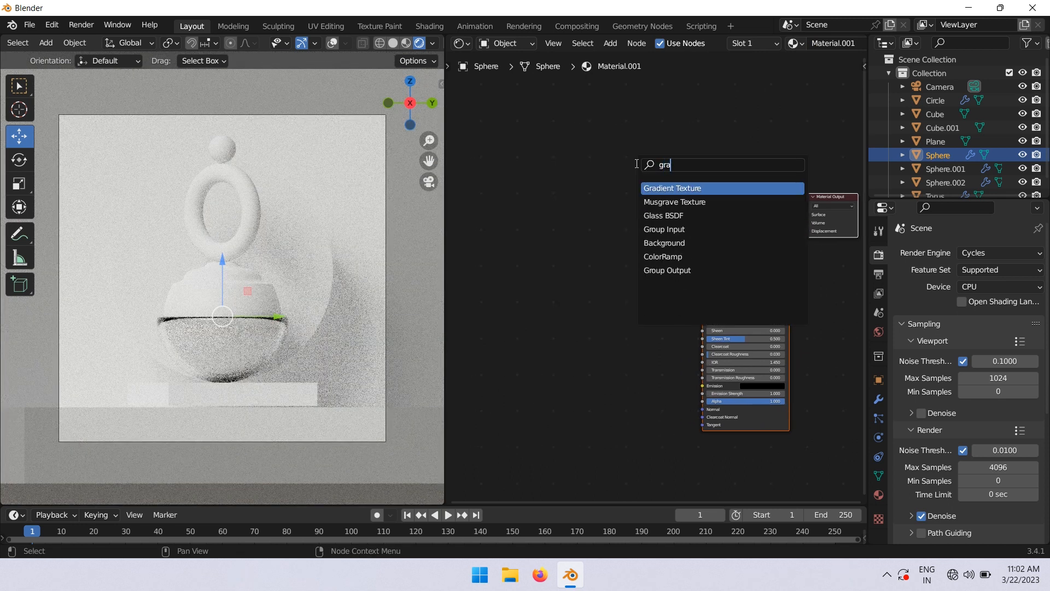
{"action": "key", "text": "Return"}
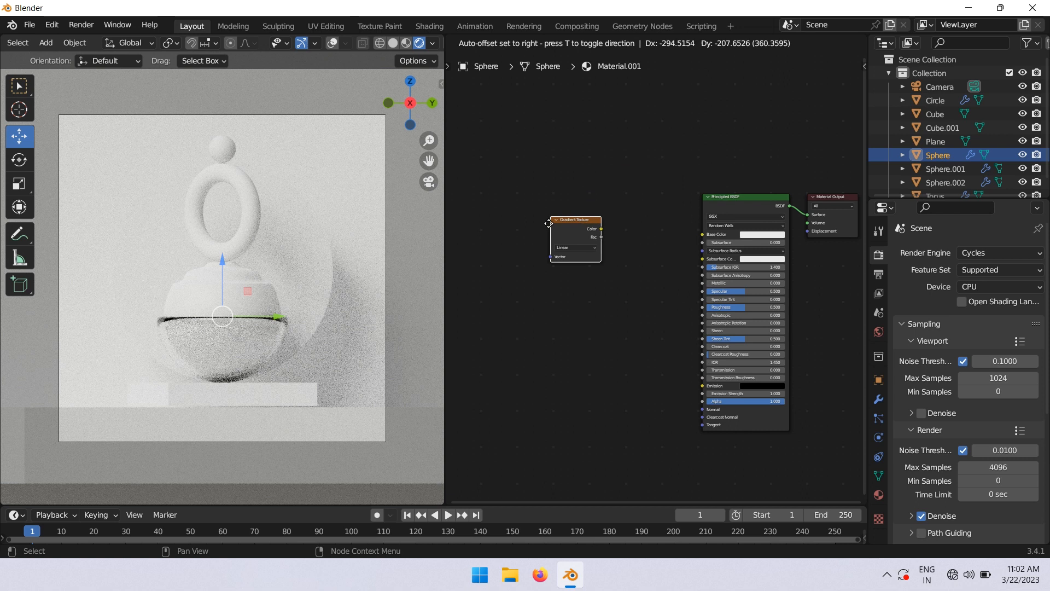
{"action": "left_click", "coordinate": [514, 227]}
Add a ColorRamp node, feed the Gradient Texture's Color into its Fac, and connect its Color to Base Color
{"action": "key", "text": "shift+a"}
{"action": "left_click", "coordinate": [513, 225]}
{"action": "type", "text": "color"}
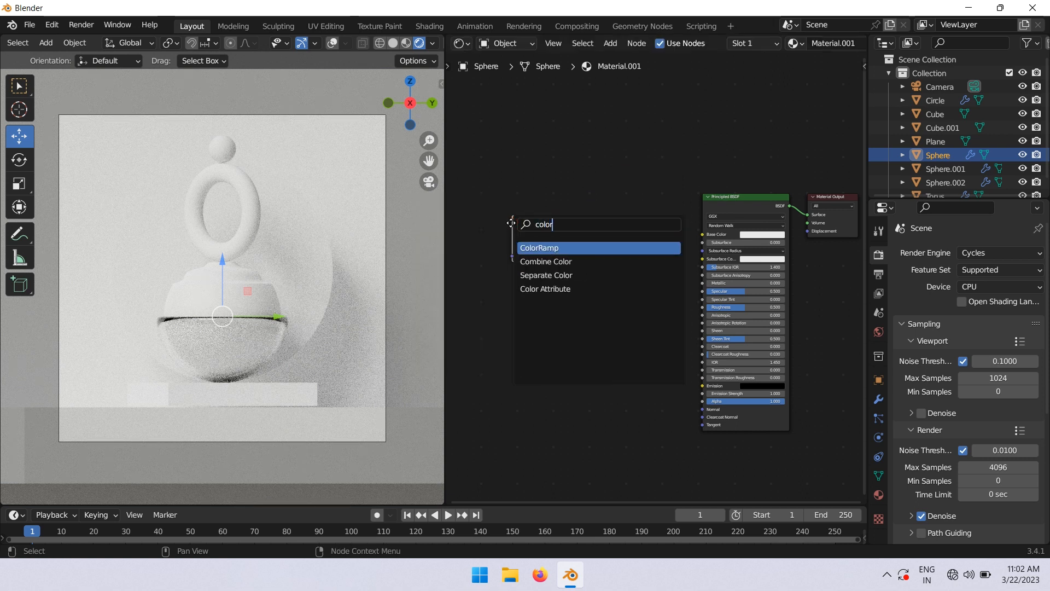
{"action": "key", "text": "Return"}
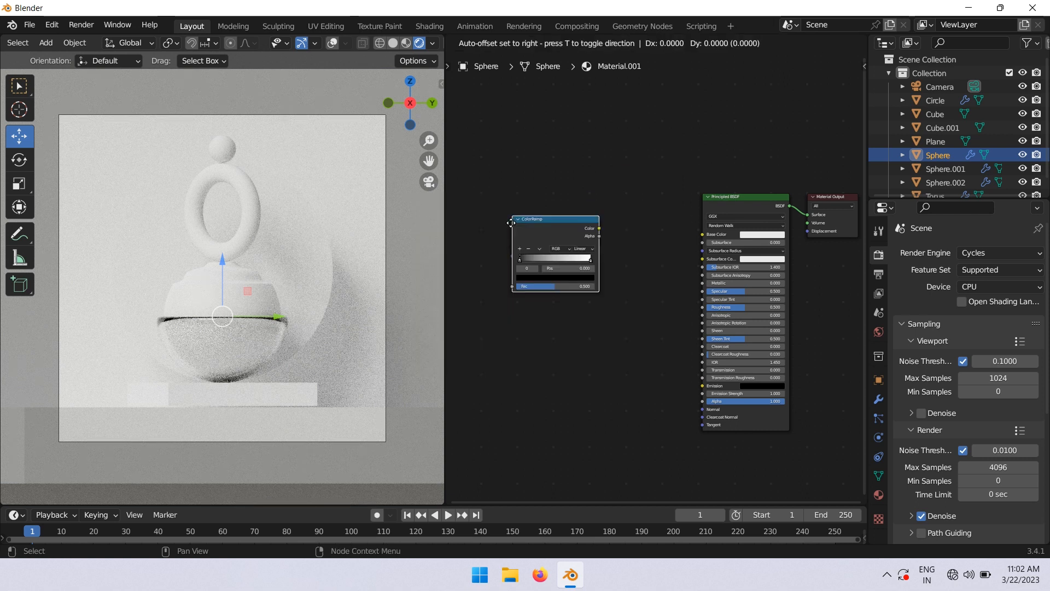
{"action": "left_click", "coordinate": [574, 230]}
{"action": "left_click_drag", "start_coordinate": [549, 229], "coordinate": [577, 289]}
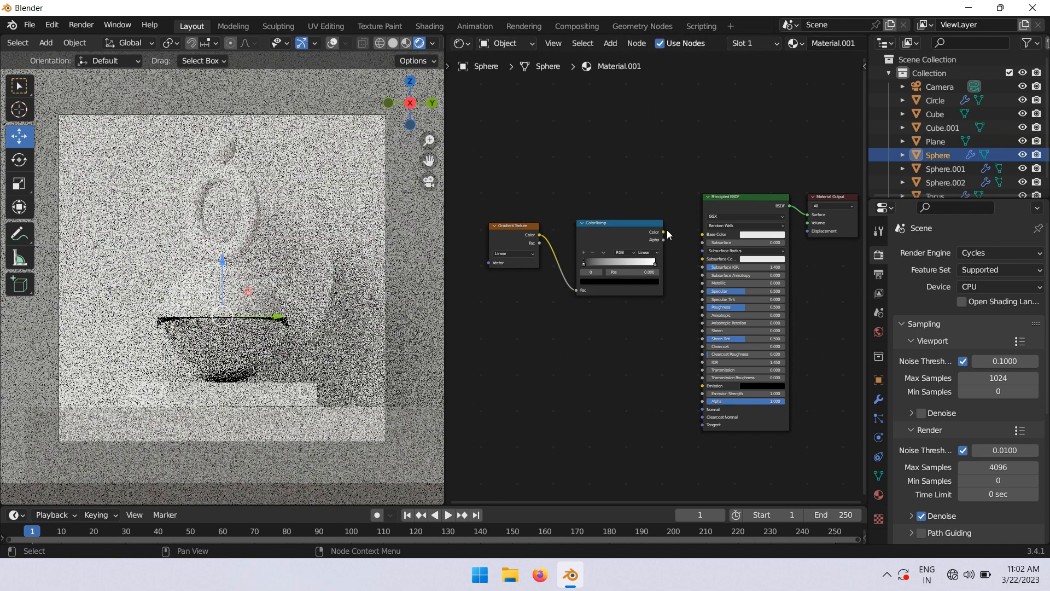
{"action": "left_click_drag", "start_coordinate": [662, 232], "coordinate": [702, 235]}
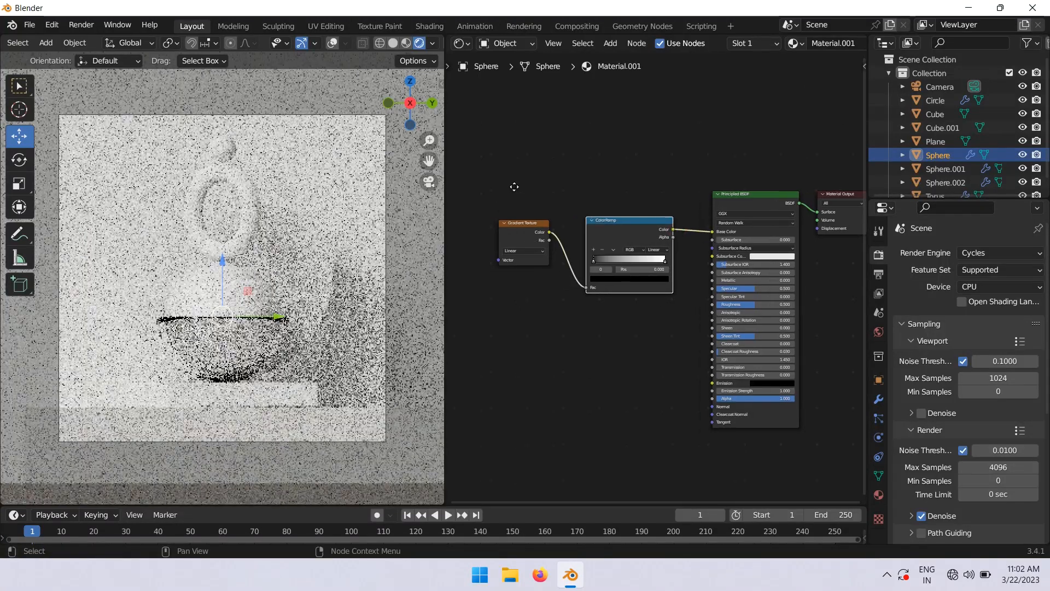
Enable the Node Wrangler add-on, save the preferences and close the preferences window
{"action": "middle_click_drag", "start_coordinate": [373, 178], "coordinate": [495, 159]}
{"action": "left_click", "coordinate": [54, 27]}
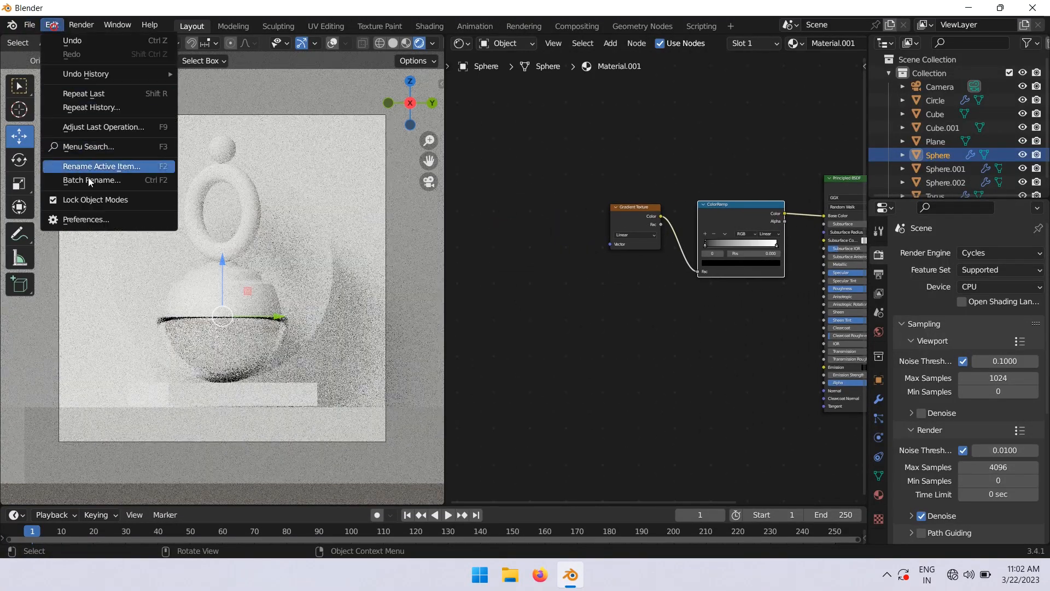
{"action": "key", "text": "Return"}
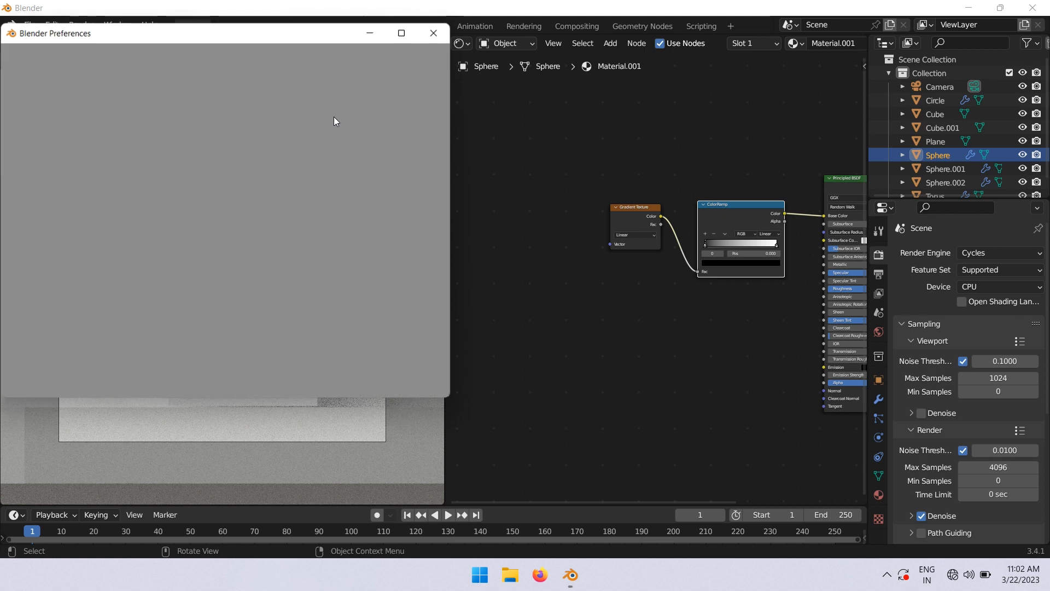
{"action": "left_click", "coordinate": [387, 72]}
{"action": "type", "text": "node"}
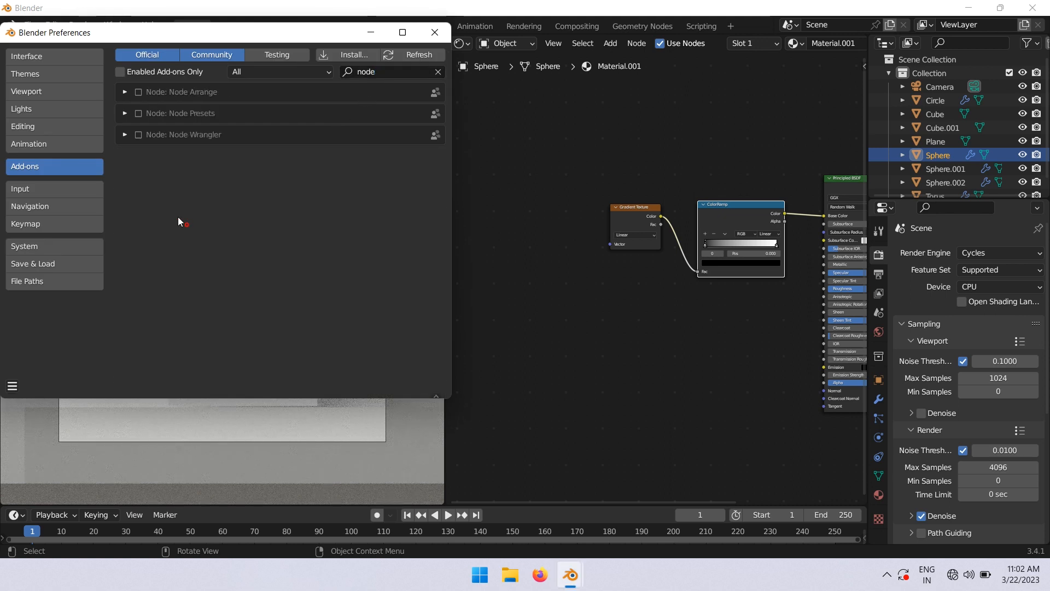
{"action": "left_click", "coordinate": [139, 135]}
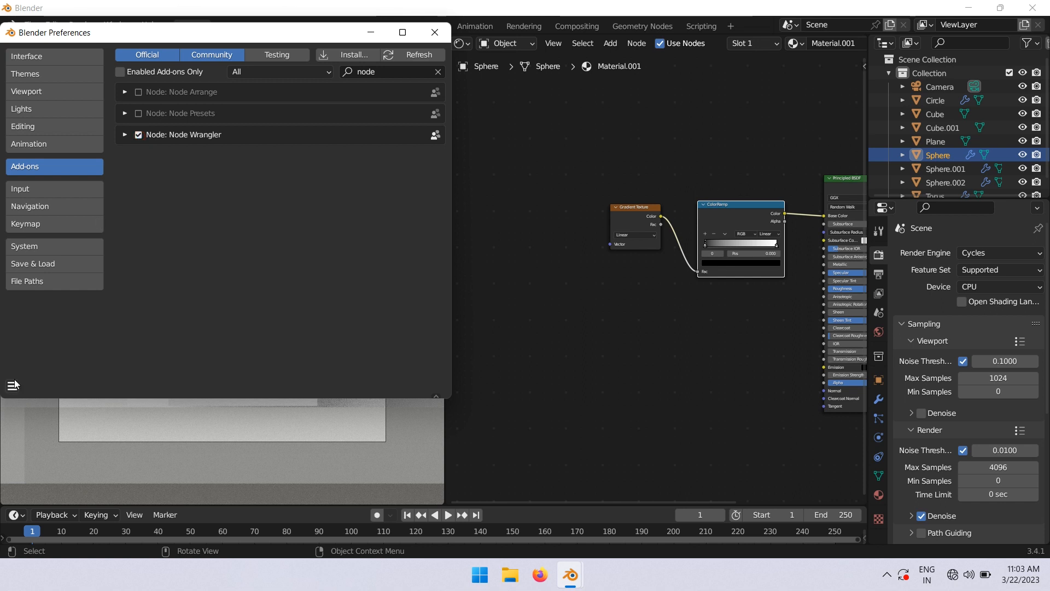
{"action": "left_click", "coordinate": [12, 385]}
{"action": "left_click", "coordinate": [54, 350]}
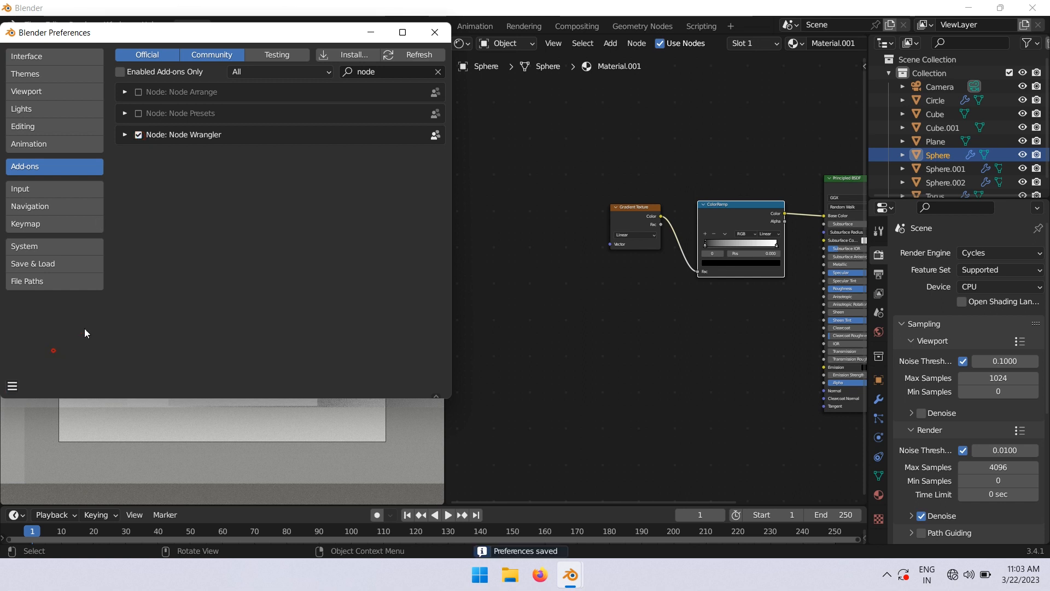
{"action": "left_click", "coordinate": [444, 32]}
Add Texture Coordinate and Mapping nodes to the Gradient Texture with Node Wrangler
{"action": "left_click", "coordinate": [631, 222]}
{"action": "key", "text": "ctrl+t"}
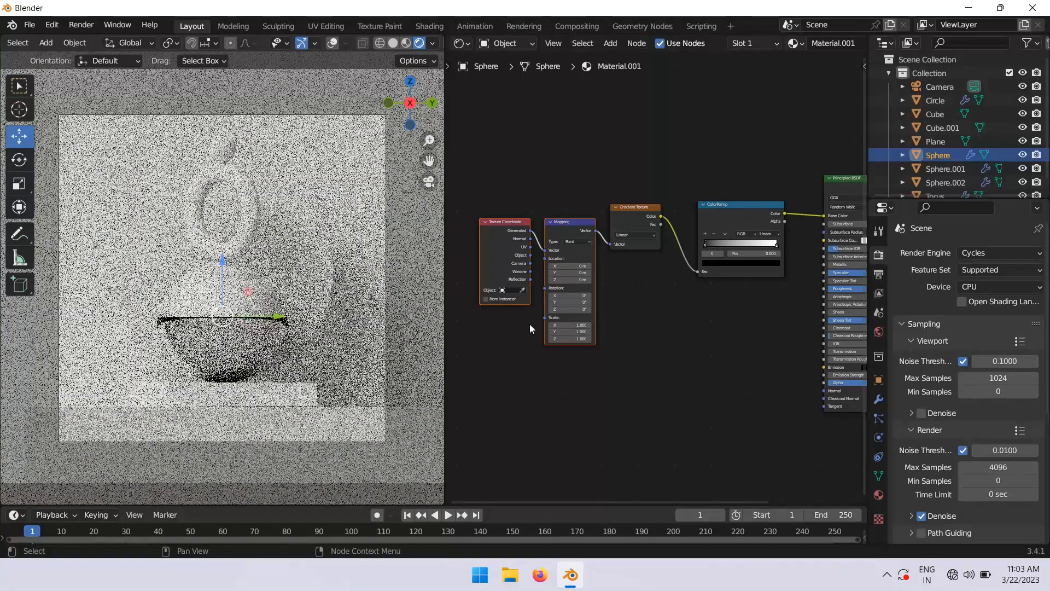
{"action": "scroll", "coordinate": [669, 336], "scroll_direction": "up", "scroll_amount": 3}
{"action": "middle_click_drag", "start_coordinate": [695, 308], "coordinate": [652, 314]}
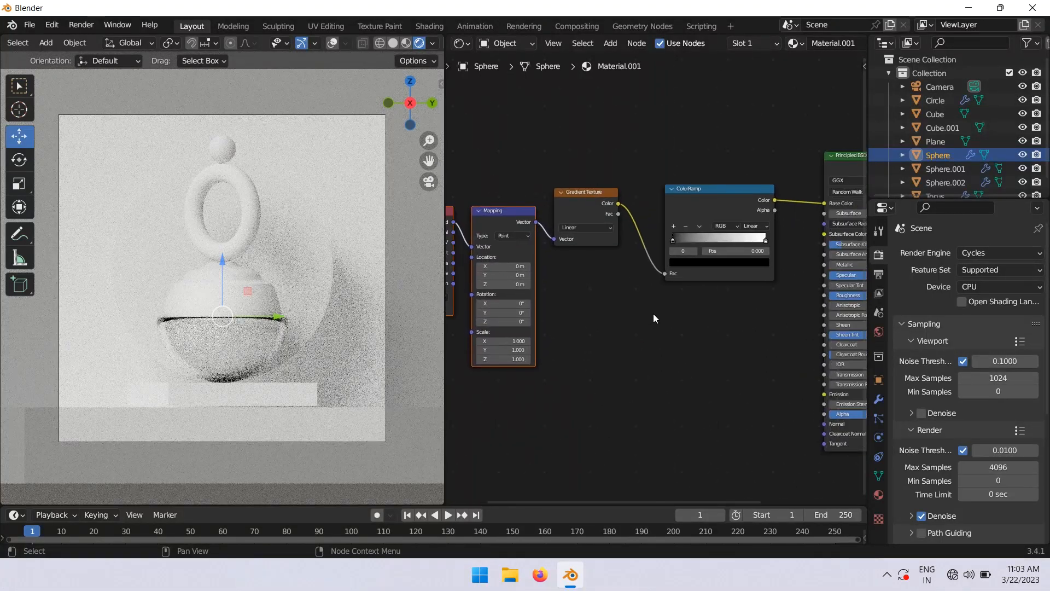
Set the ColorRamp's first stop to a fully saturated blue with hue about 0.659 and value about 0.591
{"action": "scroll", "coordinate": [651, 314], "scroll_direction": "up", "scroll_amount": 2}
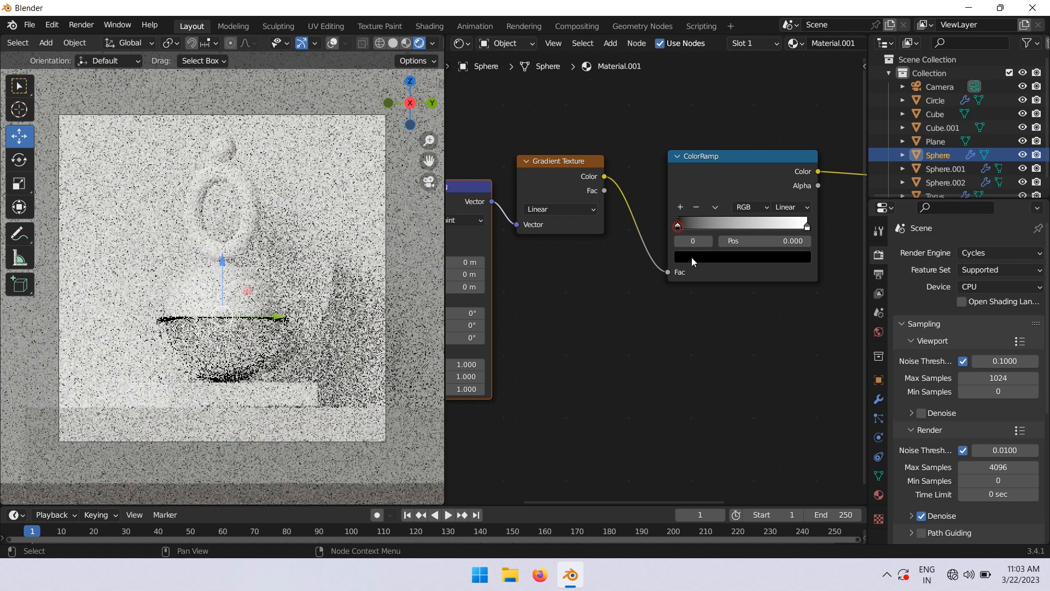
{"action": "left_click", "coordinate": [691, 257]}
{"action": "left_click_drag", "start_coordinate": [780, 143], "coordinate": [781, 95]}
{"action": "left_click_drag", "start_coordinate": [723, 127], "coordinate": [758, 89]}
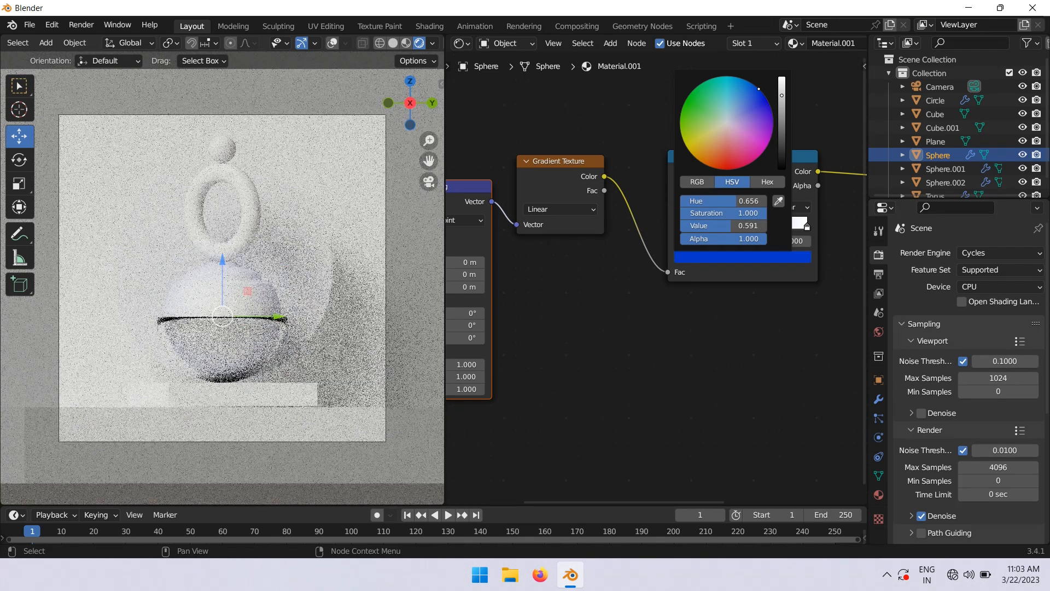
{"action": "left_click_drag", "start_coordinate": [758, 89], "coordinate": [761, 92]}
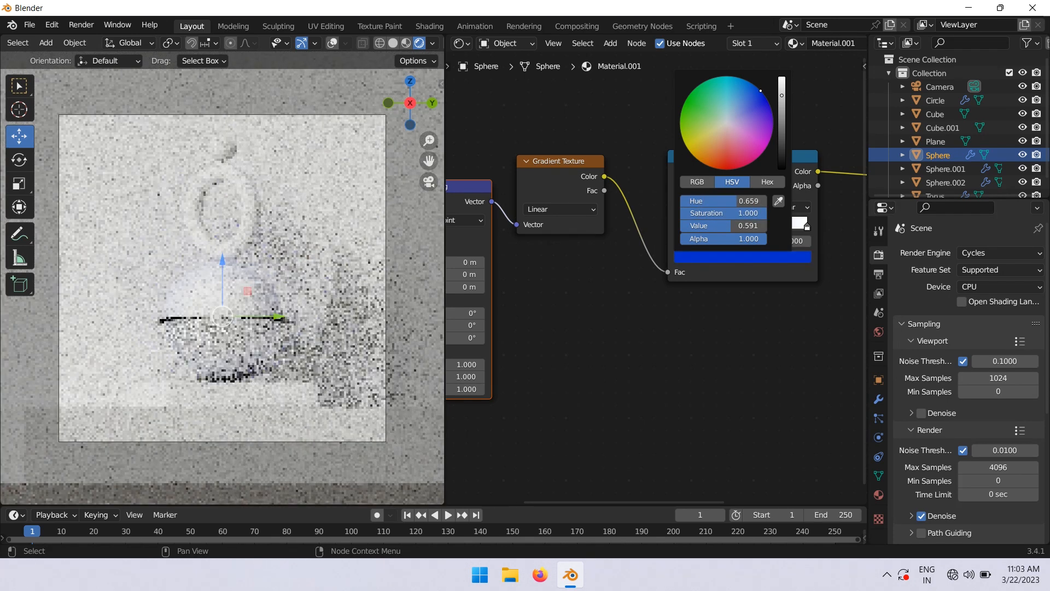
Copy the first stop's hex color 0027CA and apply it to the ColorRamp's second stop
{"action": "left_click", "coordinate": [766, 182]}
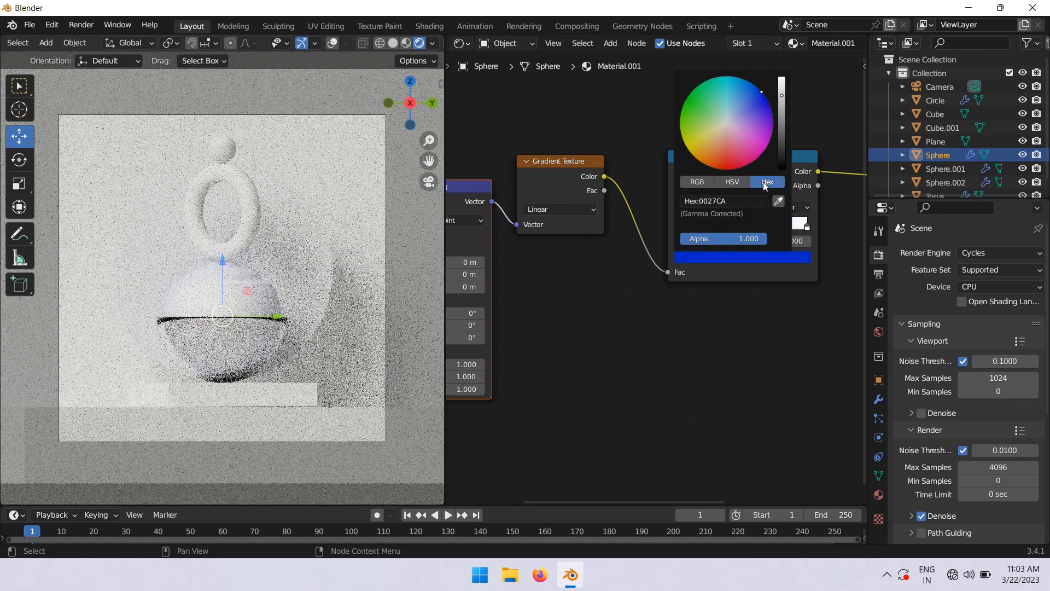
{"action": "left_click", "coordinate": [747, 202]}
{"action": "key", "text": "ctrl+c"}
{"action": "left_click", "coordinate": [783, 276]}
{"action": "left_click", "coordinate": [808, 228]}
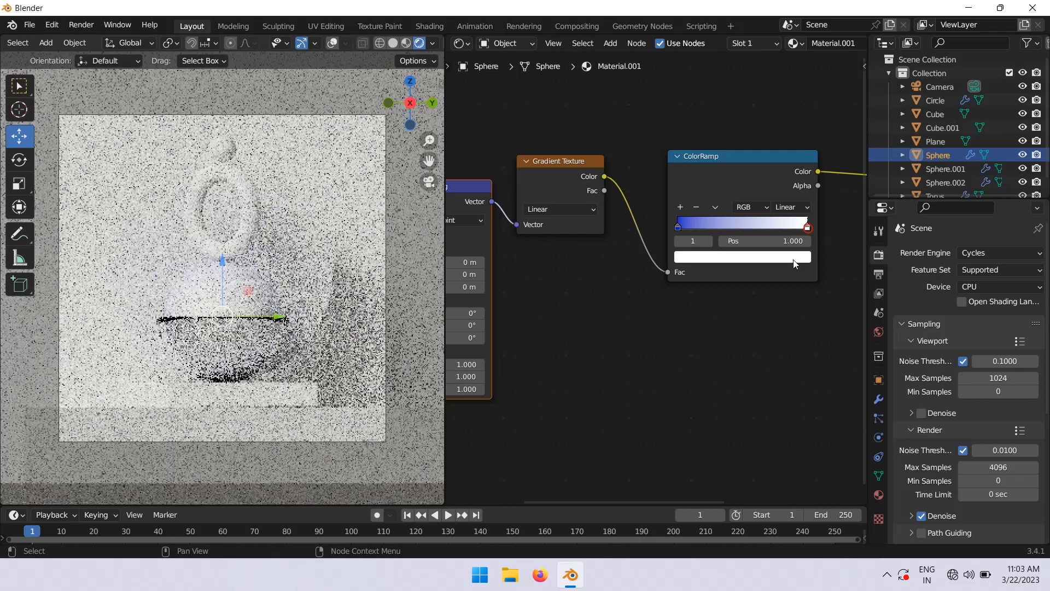
{"action": "left_click", "coordinate": [792, 257]}
{"action": "left_click", "coordinate": [760, 200]}
{"action": "key", "text": "ctrl+v"}
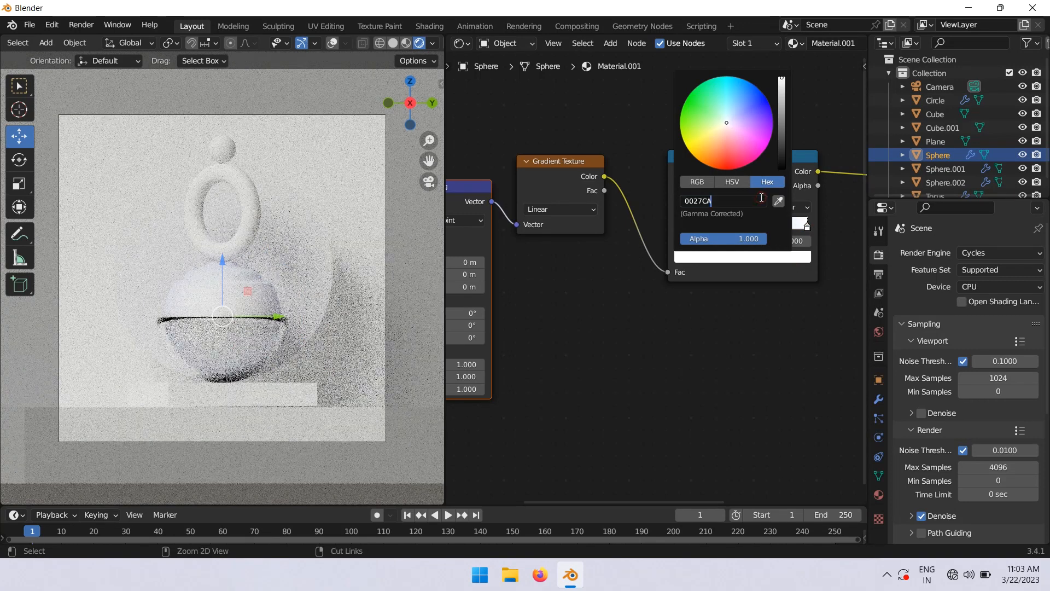
{"action": "key", "text": "Return"}
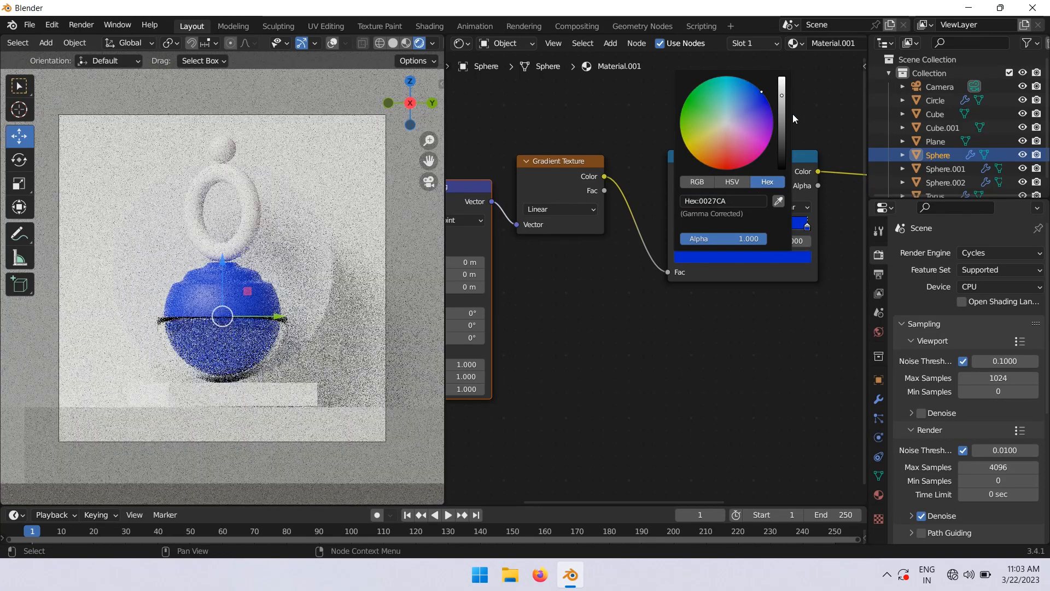
Shift the ColorRamp's second stop to a lighter blue and move it to position 0.215
{"action": "left_click_drag", "start_coordinate": [761, 92], "coordinate": [750, 83]}
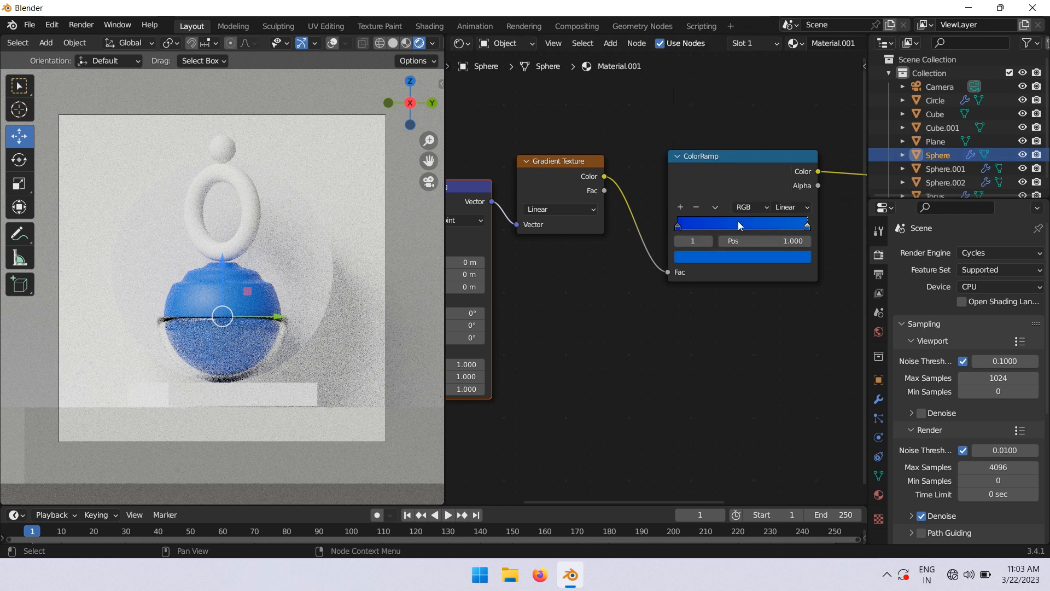
{"action": "left_click_drag", "start_coordinate": [807, 226], "coordinate": [697, 213]}
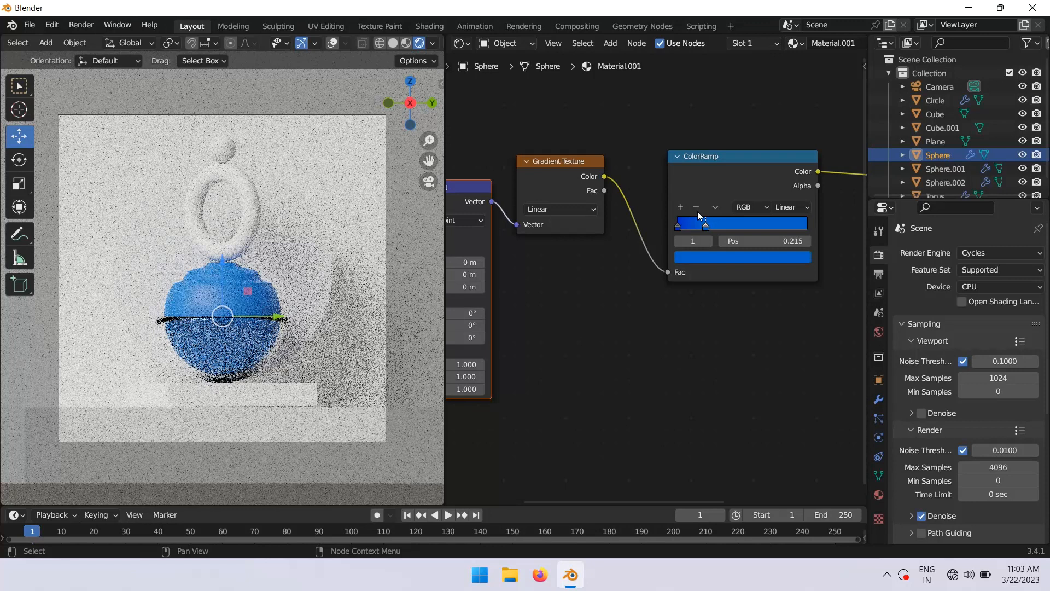
Set the Principled BSDF's Specular to 0.751, Roughness to 0.591 and Subsurface to 0.087
{"action": "middle_click_drag", "start_coordinate": [793, 380], "coordinate": [470, 332]}
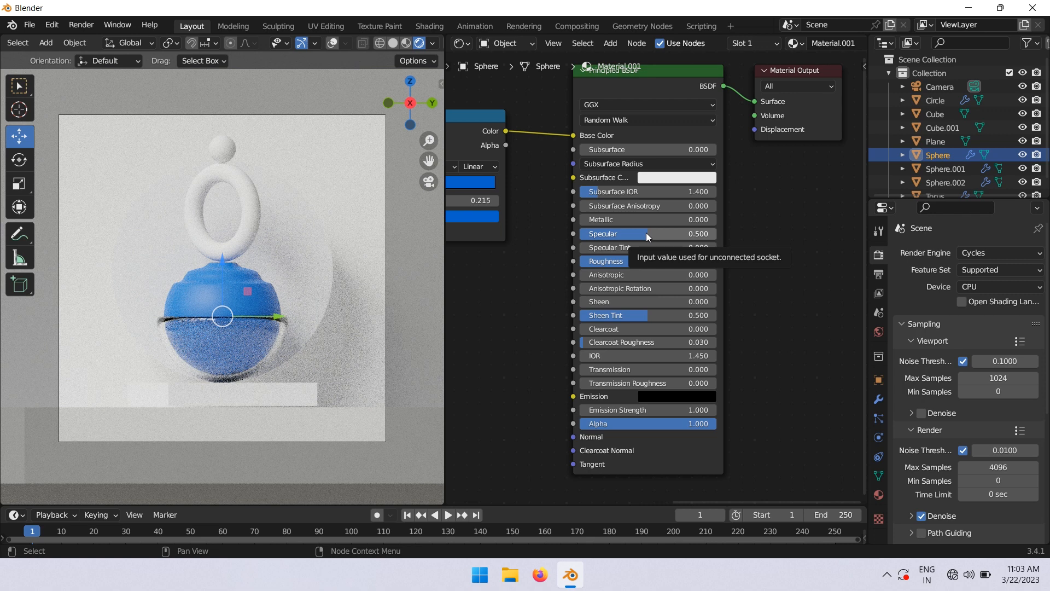
{"action": "left_click_drag", "start_coordinate": [645, 232], "coordinate": [680, 255]}
{"action": "left_click_drag", "start_coordinate": [600, 150], "coordinate": [617, 150]}
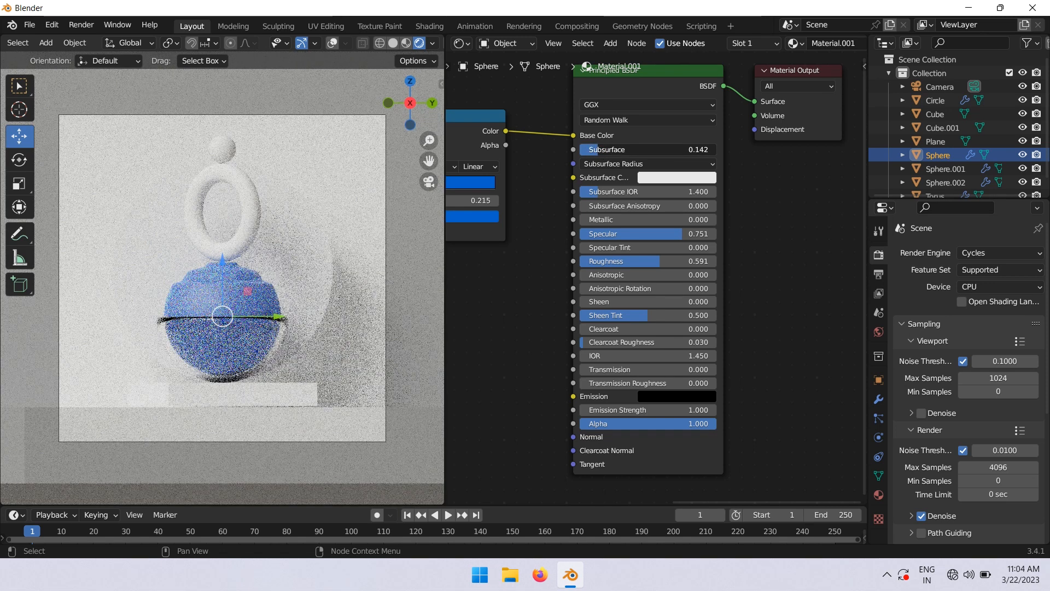
{"action": "left_click_drag", "start_coordinate": [599, 149], "coordinate": [591, 149]}
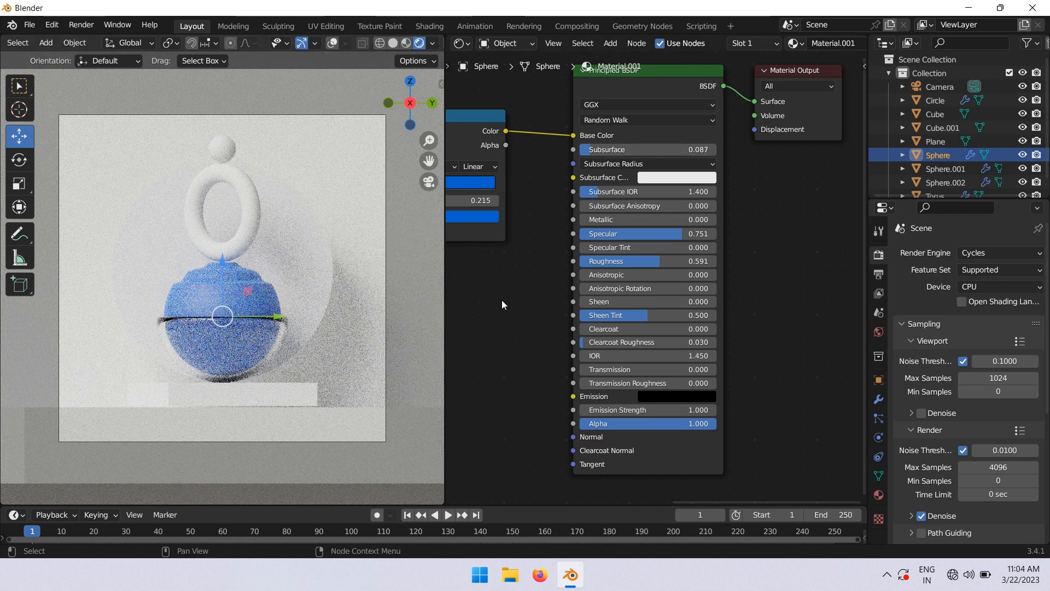
Assign the existing blue Material.001 to the torus ring and to the small ball on top
{"action": "left_click", "coordinate": [245, 241]}
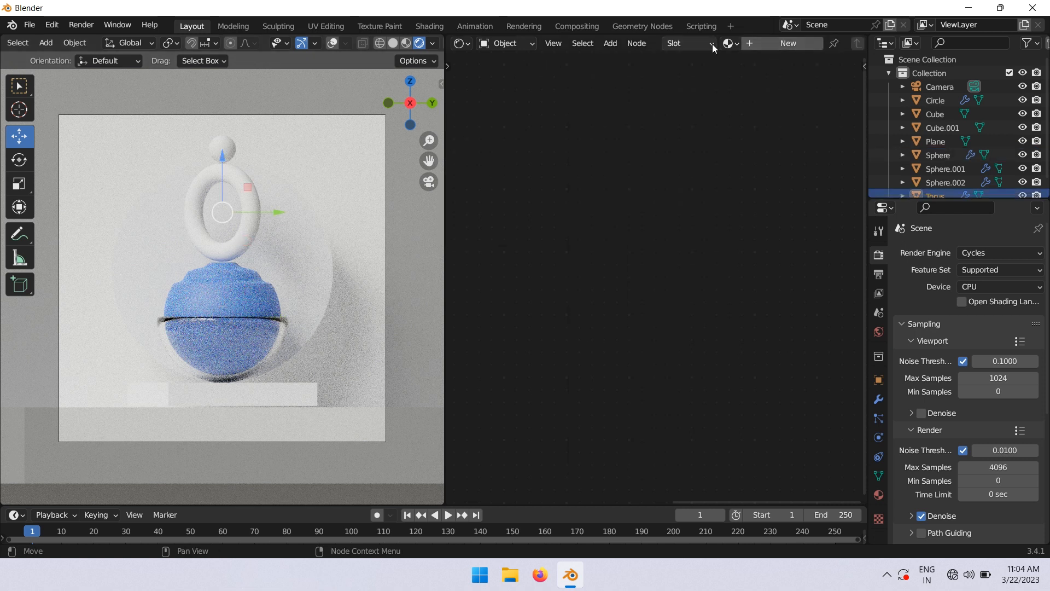
{"action": "left_click", "coordinate": [731, 43]}
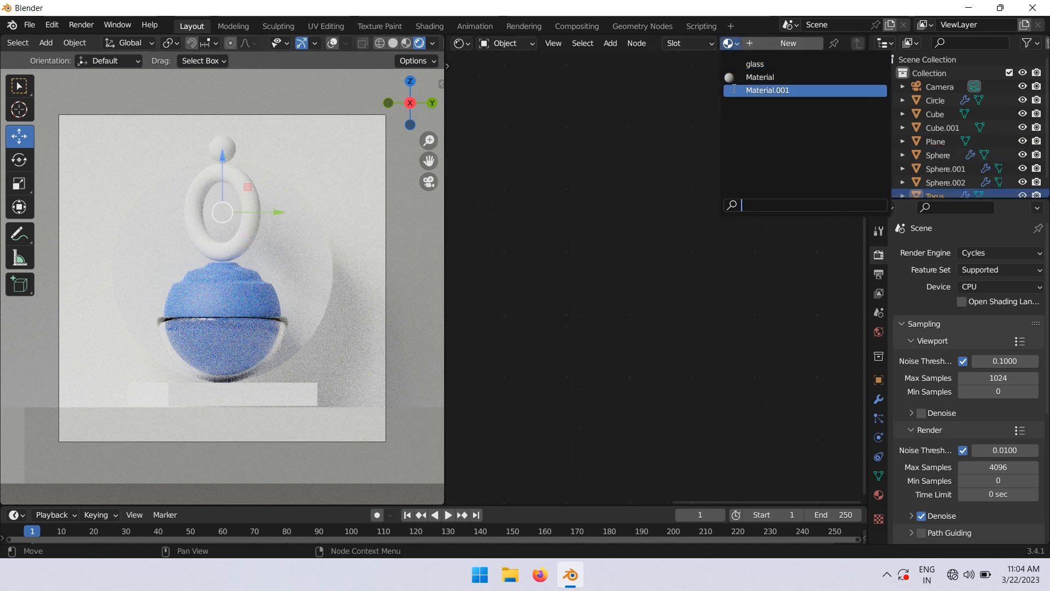
{"action": "left_click", "coordinate": [765, 91]}
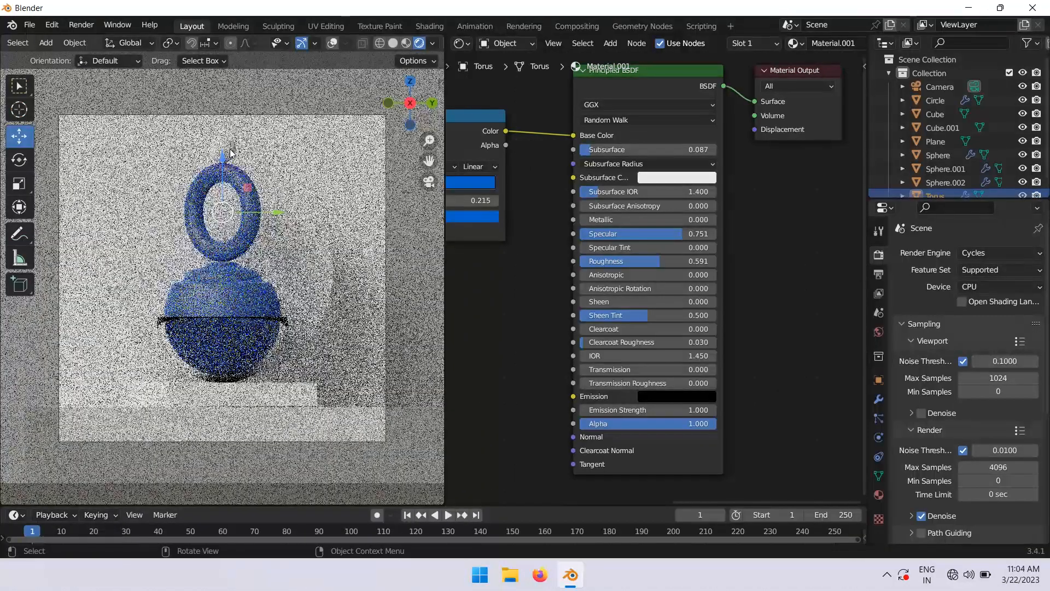
{"action": "left_click", "coordinate": [233, 150]}
{"action": "left_click", "coordinate": [731, 44]}
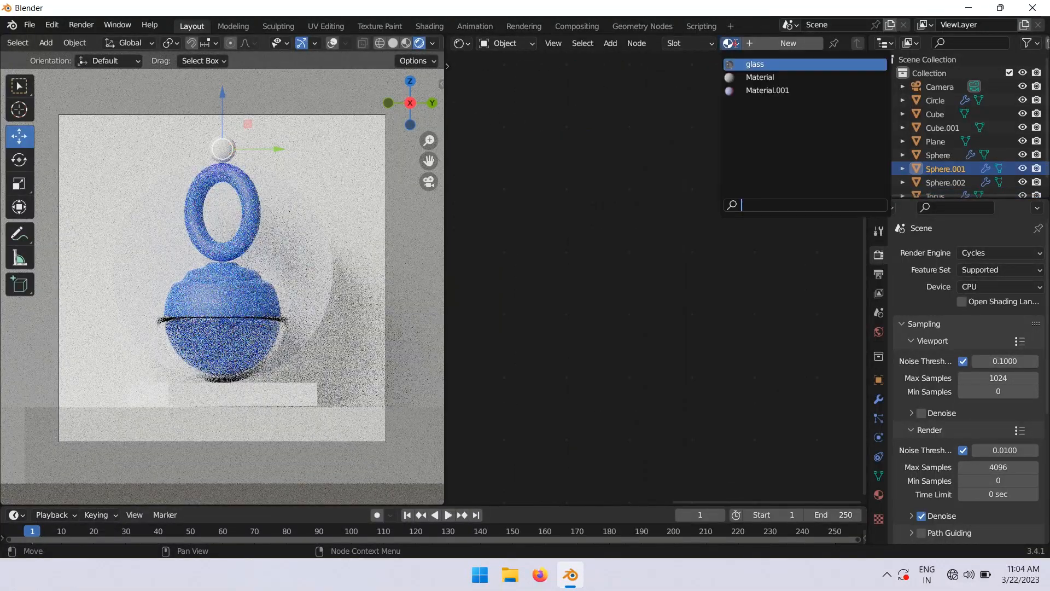
{"action": "left_click", "coordinate": [748, 90]}
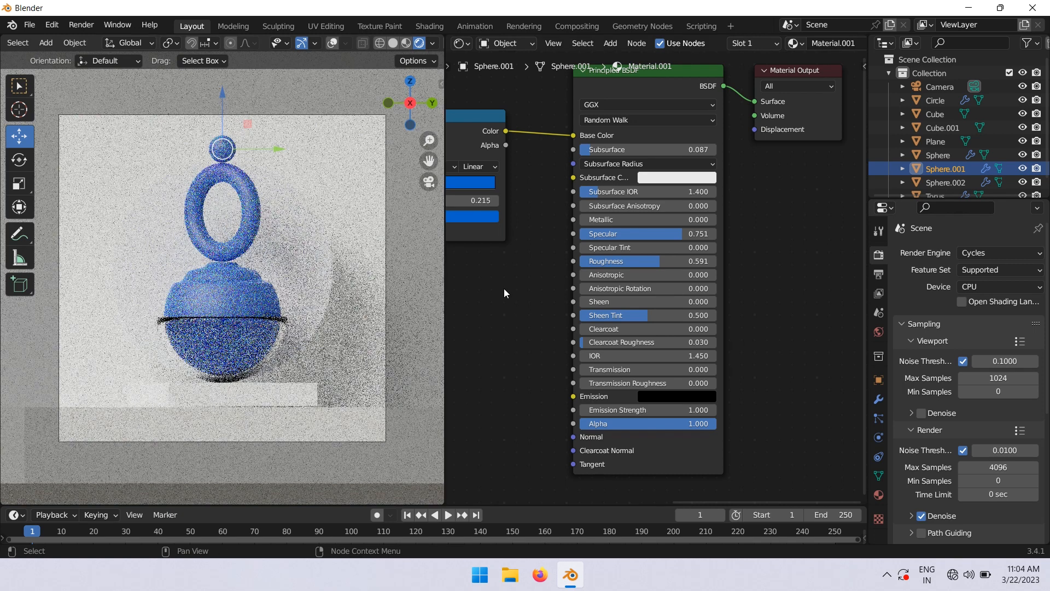
Select the slab directly beneath the ornament and create a new material for it
{"action": "left_click", "coordinate": [504, 288]}
{"action": "left_click", "coordinate": [222, 394]}
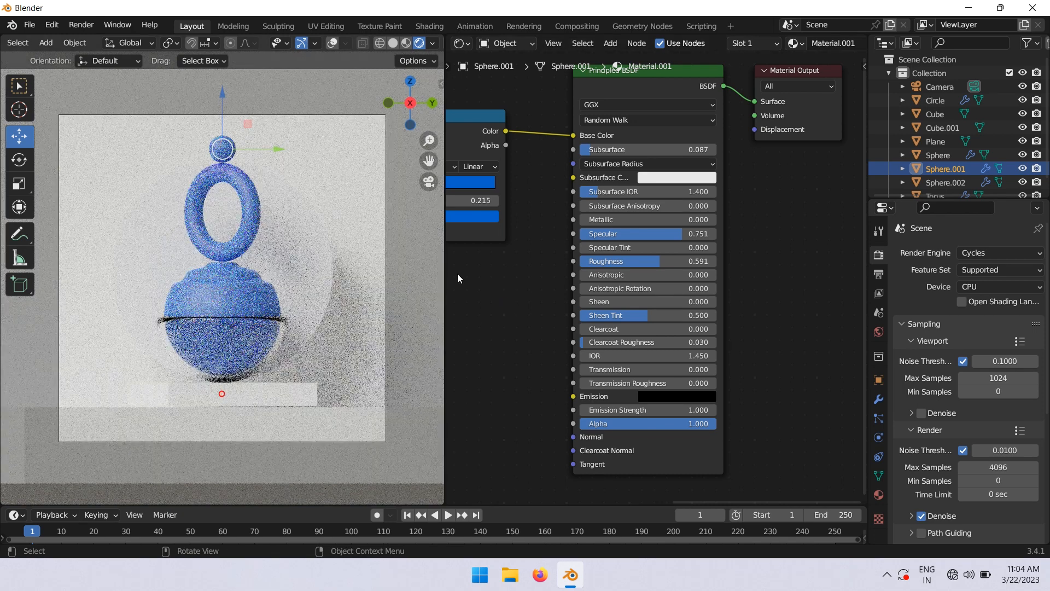
{"action": "left_click", "coordinate": [792, 44]}
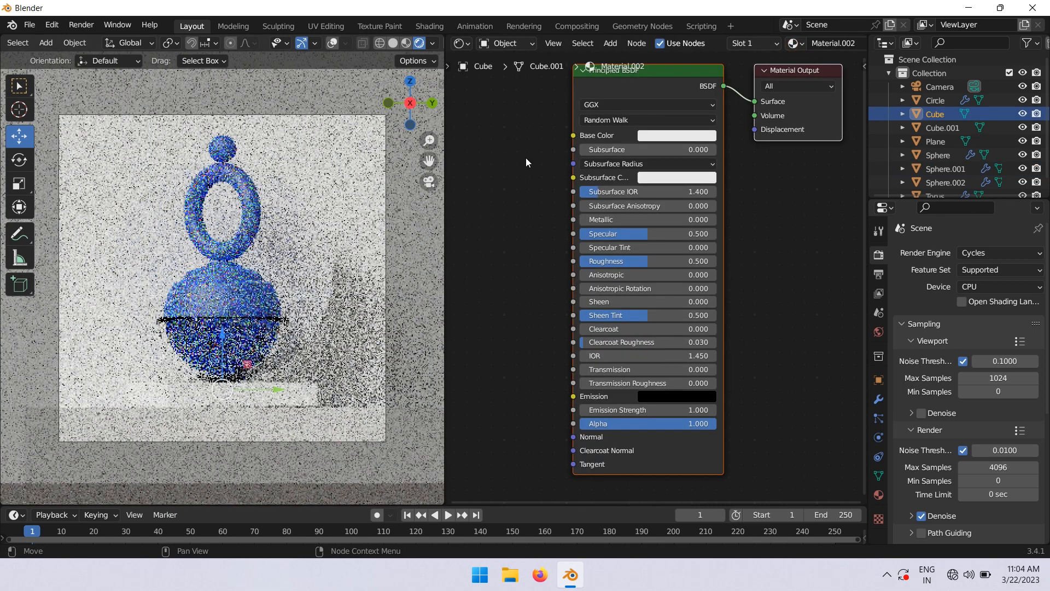
Assign the existing glass material to the large circular disc behind the ornament
{"action": "middle_click_drag", "start_coordinate": [525, 155], "coordinate": [636, 143]}
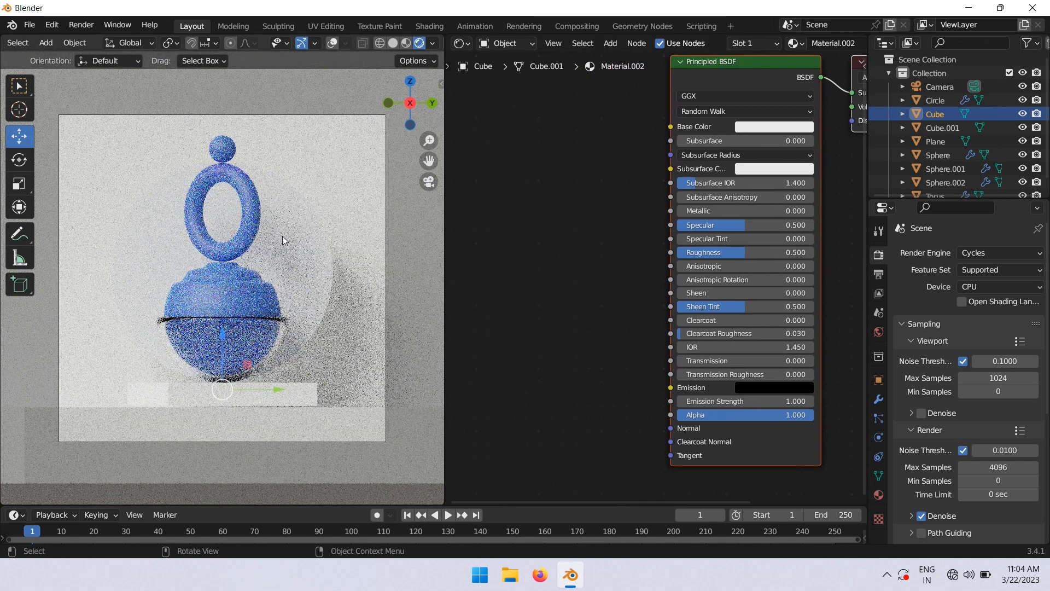
{"action": "left_click", "coordinate": [333, 243]}
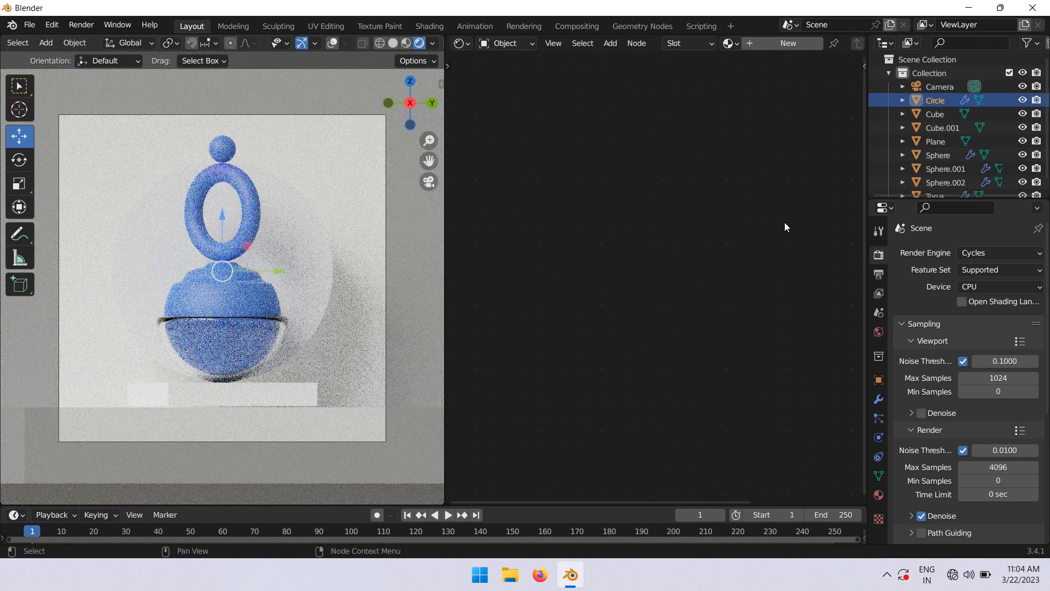
{"action": "left_click", "coordinate": [730, 43]}
{"action": "left_click", "coordinate": [754, 64]}
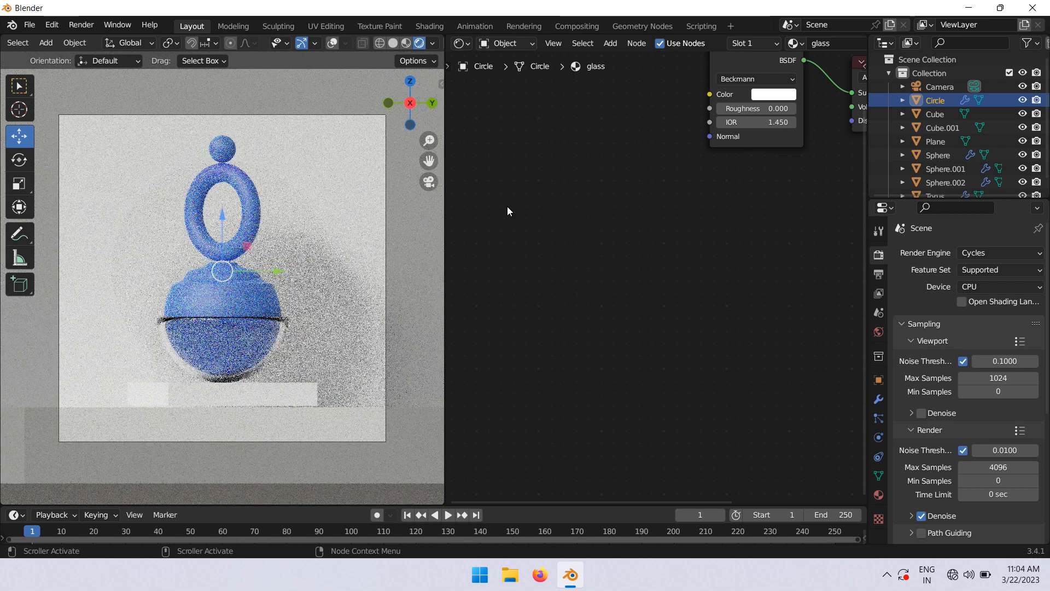
Create a new material for the backdrop plane and tint its Base Color a pale lavender blue
{"action": "left_click", "coordinate": [415, 232]}
{"action": "left_click", "coordinate": [788, 44]}
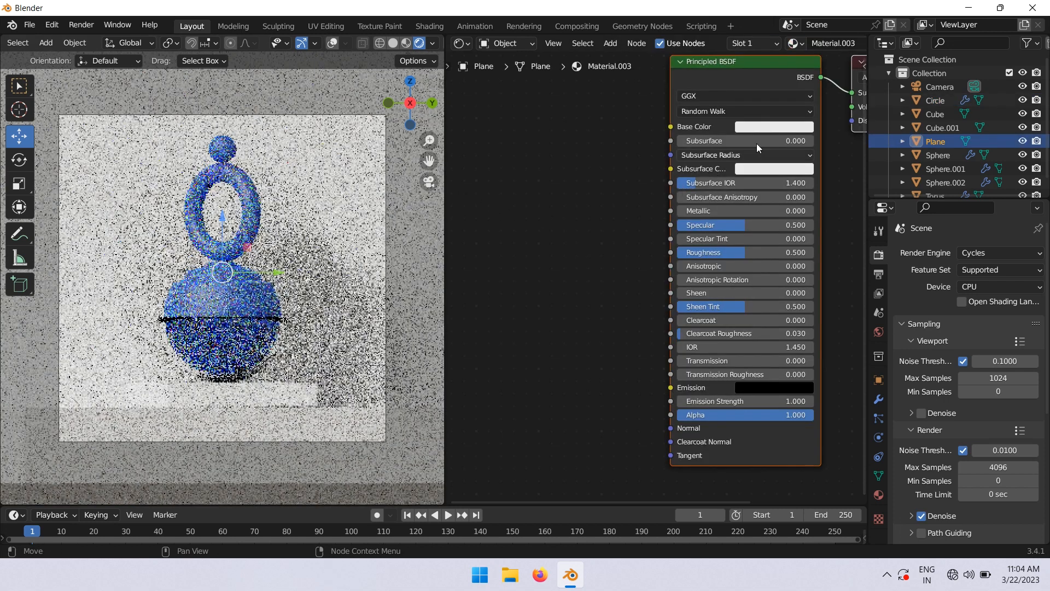
{"action": "left_click", "coordinate": [770, 127]}
{"action": "left_click", "coordinate": [789, 183]}
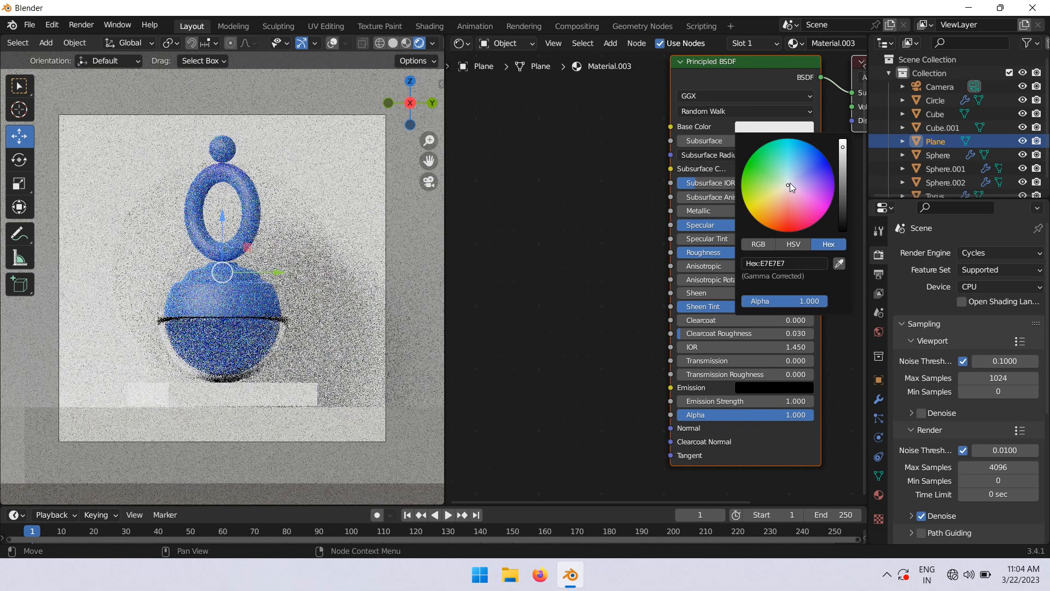
{"action": "left_click_drag", "start_coordinate": [790, 182], "coordinate": [795, 180]}
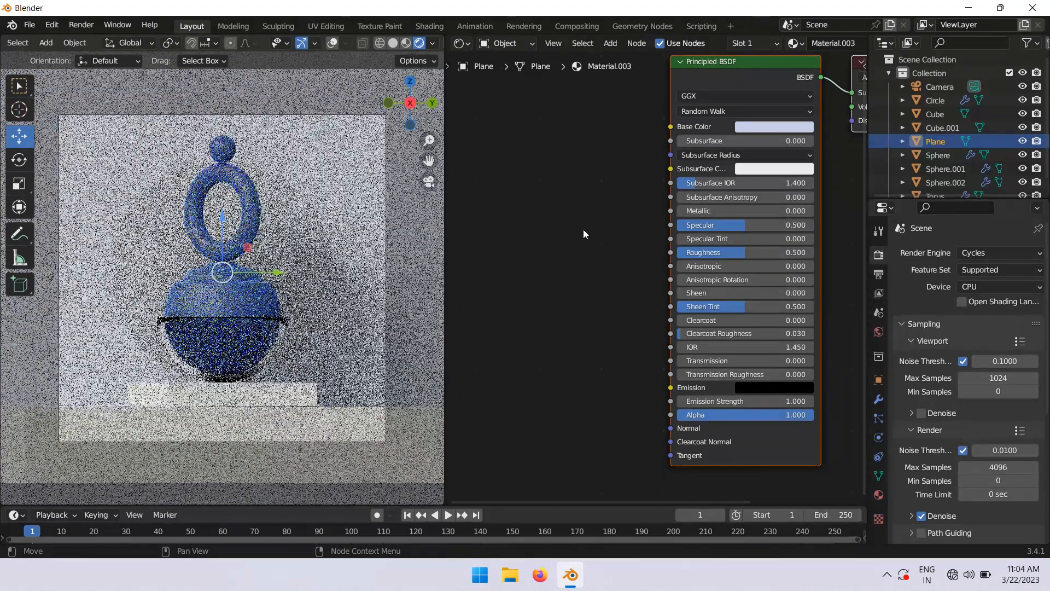
Give the lower slab a new material with a medium gray Base Color, and set the upper slab material's Subsurface to 0.044
{"action": "left_click", "coordinate": [208, 422]}
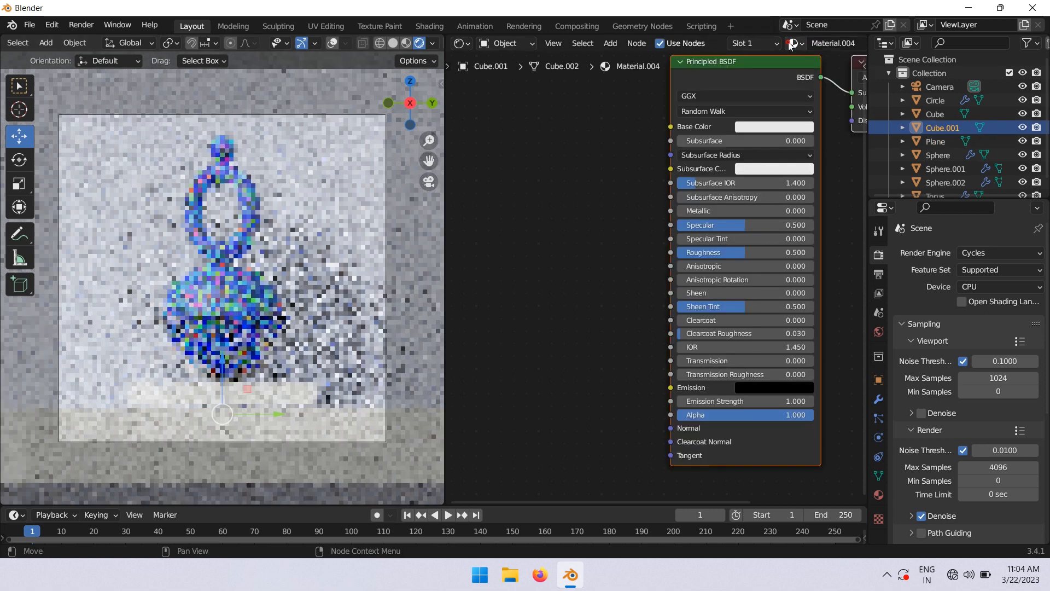
{"action": "left_click", "coordinate": [766, 125]}
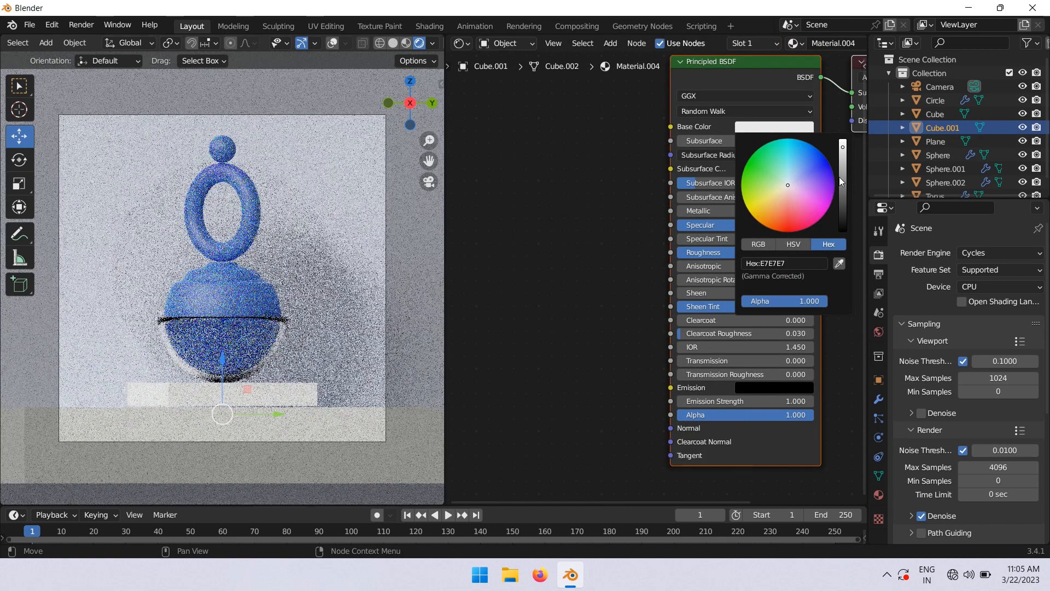
{"action": "left_click_drag", "start_coordinate": [842, 147], "coordinate": [842, 179]}
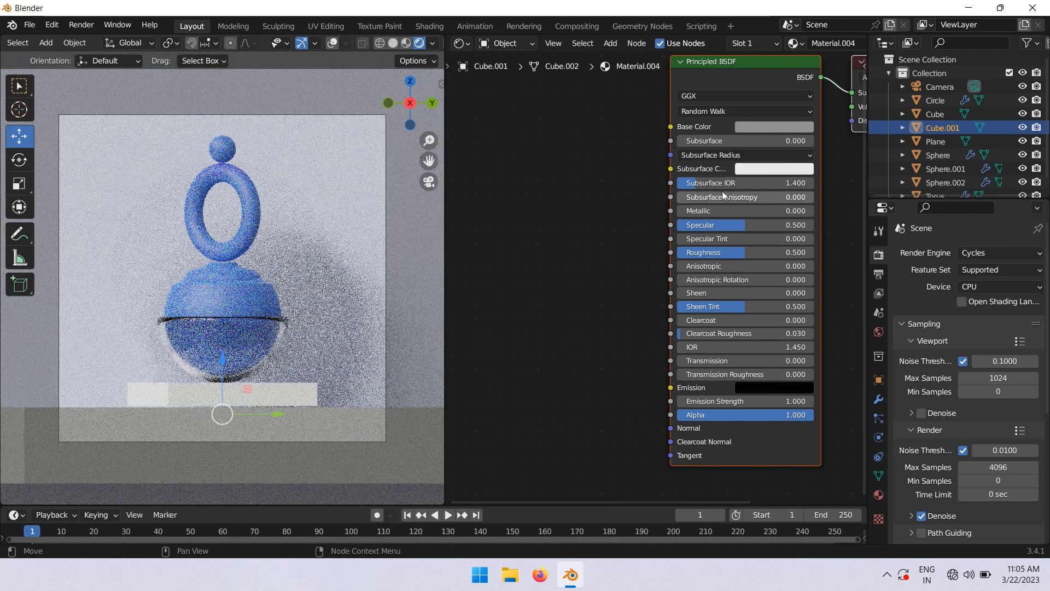
{"action": "left_click", "coordinate": [279, 395]}
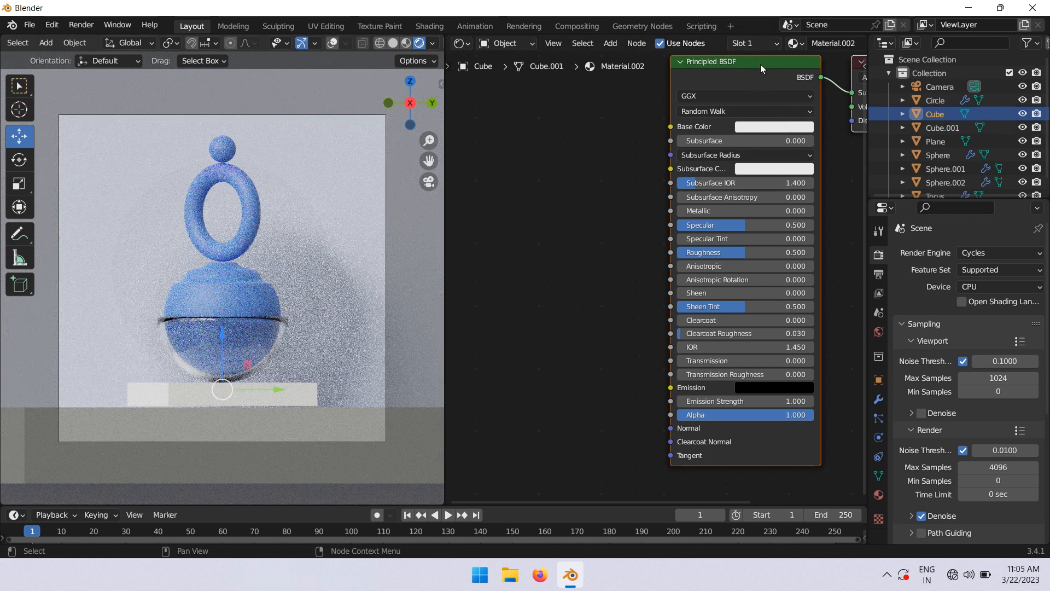
{"action": "left_click_drag", "start_coordinate": [693, 144], "coordinate": [700, 143]}
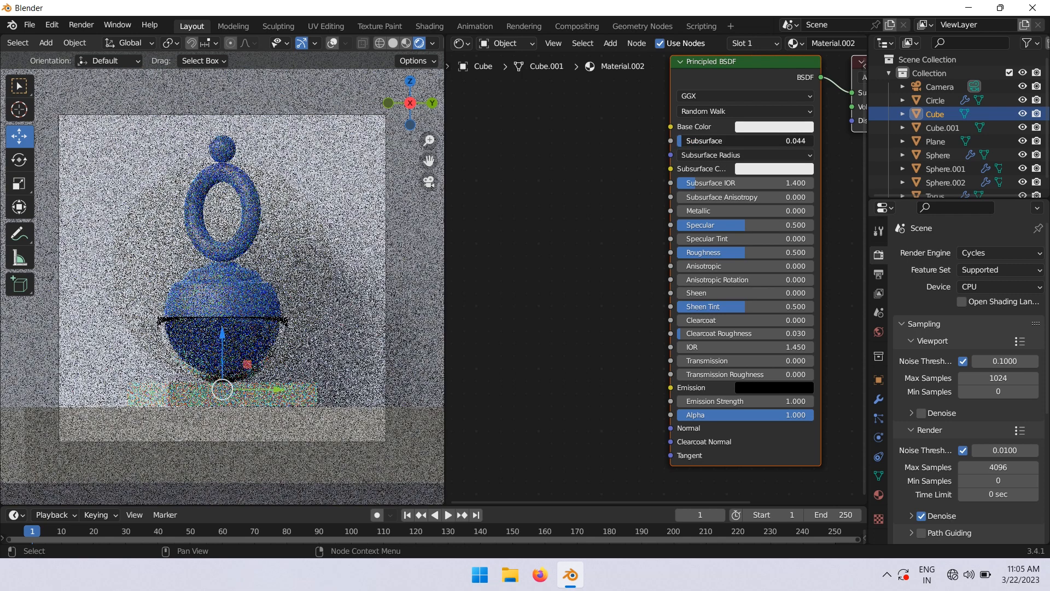
Limit the viewport render region to the camera frame and switch to rendered shading
{"action": "mouse_move", "coordinate": [79, 122]}
{"action": "left_mouse_down"}
{"action": "mouse_move", "coordinate": [254, 283]}
{"action": "mouse_move", "coordinate": [353, 395]}
{"action": "left_mouse_up"}
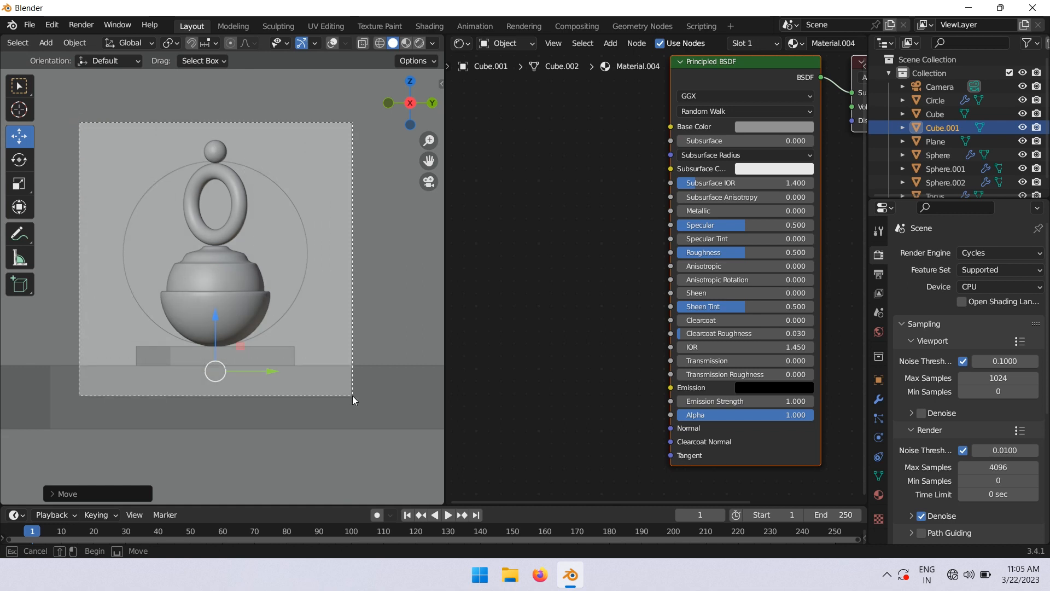
{"action": "left_click", "coordinate": [419, 44]}
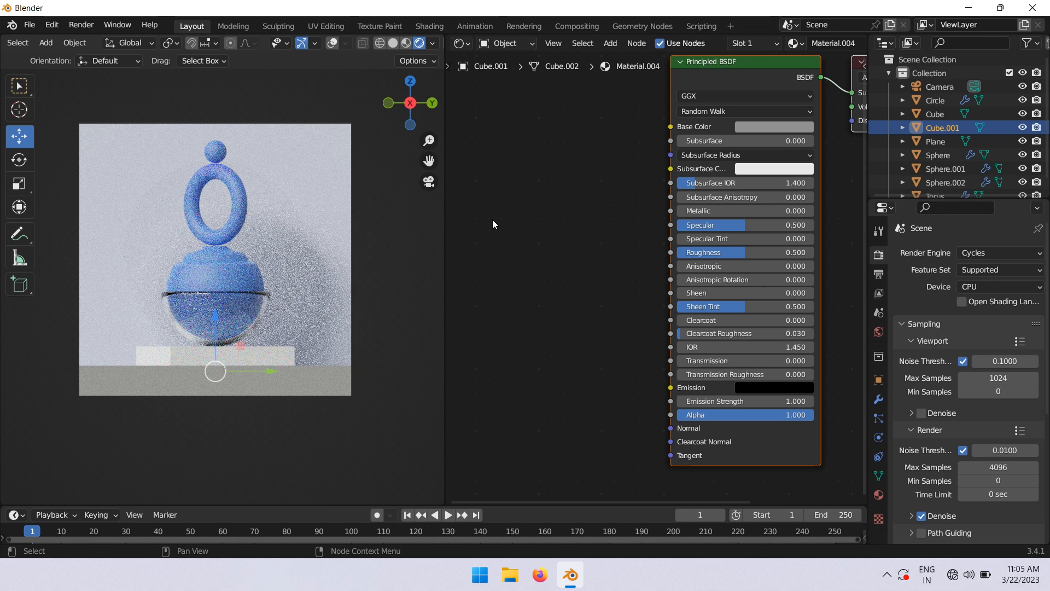
In the torus's blue material, move the Texture Coordinate and Mapping nodes aside and disconnect Mapping from the Gradient Texture
{"action": "left_click", "coordinate": [242, 195]}
{"action": "middle_click_drag", "start_coordinate": [627, 176], "coordinate": [615, 232]}
{"action": "scroll", "coordinate": [580, 227], "scroll_direction": "up", "scroll_amount": 1}
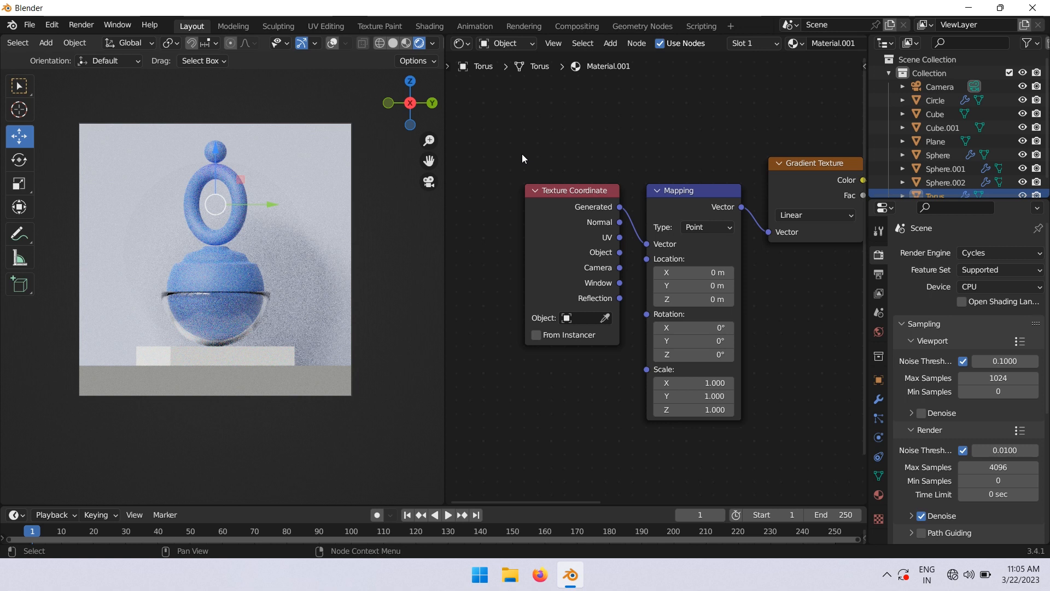
{"action": "middle_click_drag", "start_coordinate": [547, 151], "coordinate": [521, 162]}
{"action": "left_click_drag", "start_coordinate": [510, 156], "coordinate": [629, 393]}
{"action": "left_click_drag", "start_coordinate": [741, 243], "coordinate": [652, 291]}
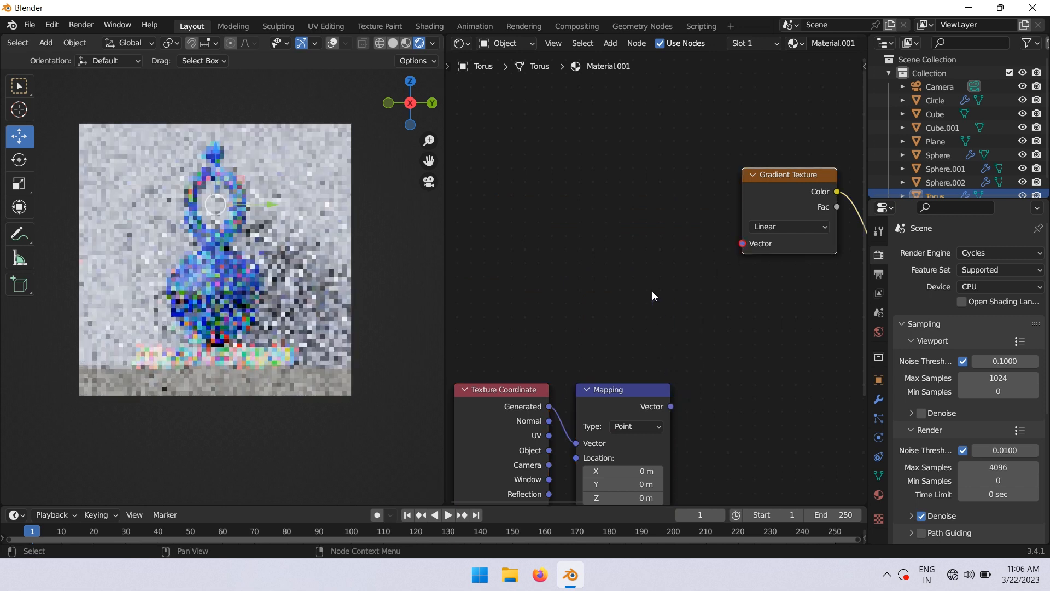
Add a Fresnel node and connect its Fac output to the Gradient Texture's Vector input
{"action": "key", "text": "shift+a"}
{"action": "type", "text": "f"}
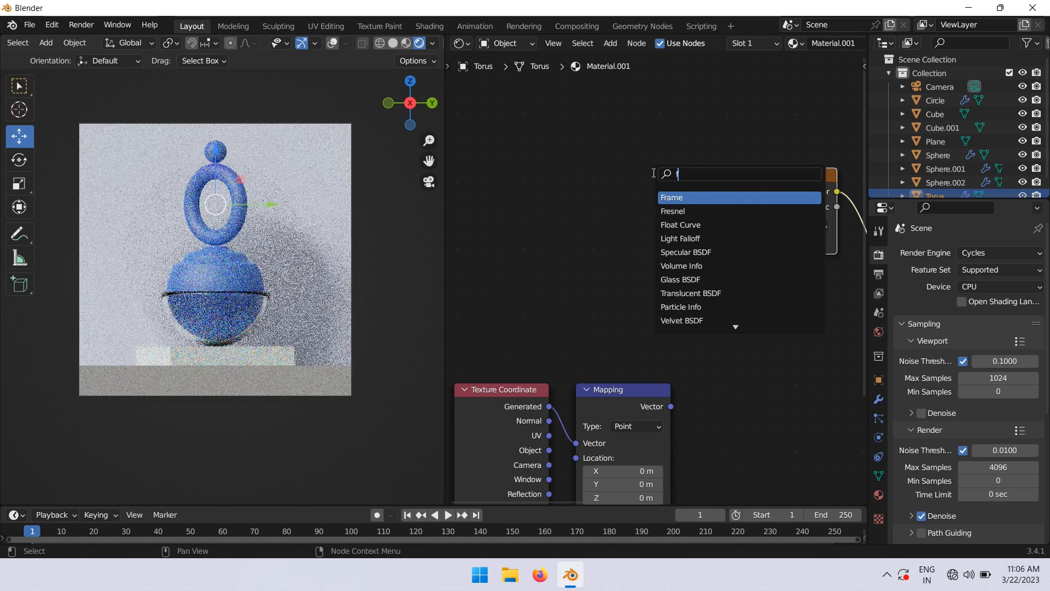
{"action": "type", "text": "re"}
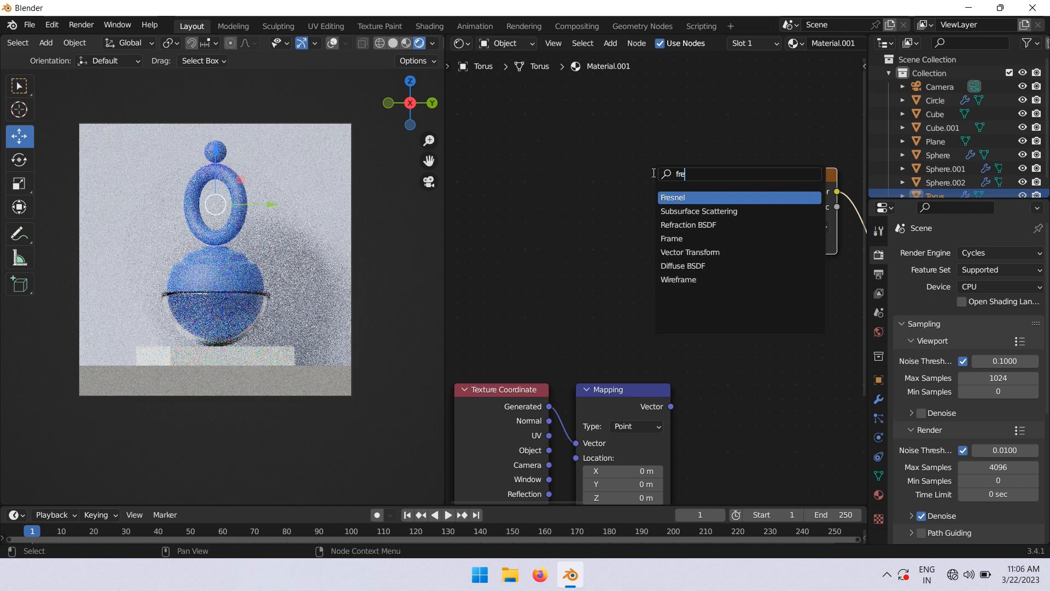
{"action": "left_click", "coordinate": [710, 197]}
{"action": "left_click", "coordinate": [638, 185]}
{"action": "left_click_drag", "start_coordinate": [660, 192], "coordinate": [755, 246]}
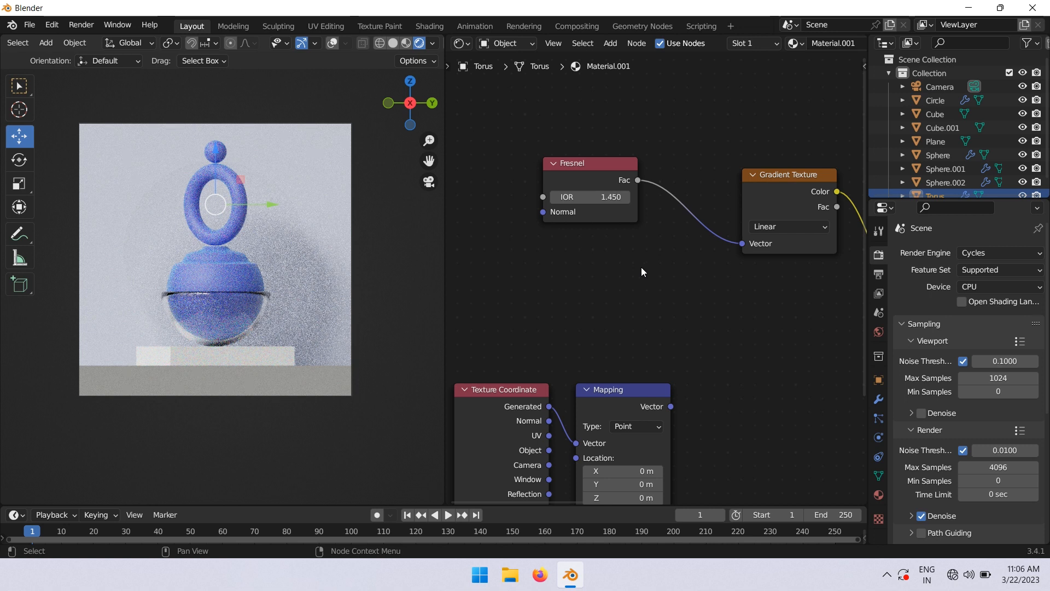
Tint the upper slab material's Base Color a pale lavender blue and set its Subsurface to 0.062
{"action": "left_click", "coordinate": [257, 356]}
{"action": "scroll", "coordinate": [725, 201], "scroll_direction": "down", "scroll_amount": 7}
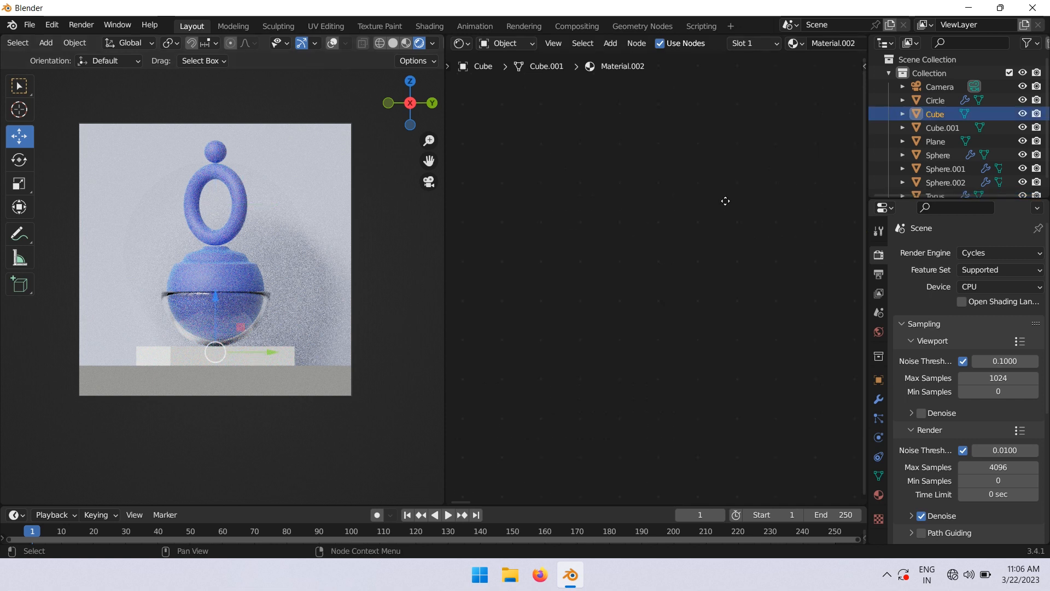
{"action": "middle_click_drag", "start_coordinate": [725, 201], "coordinate": [456, 269]}
{"action": "middle_click_drag", "start_coordinate": [592, 265], "coordinate": [525, 169]}
{"action": "scroll", "coordinate": [526, 156], "scroll_direction": "up", "scroll_amount": 3}
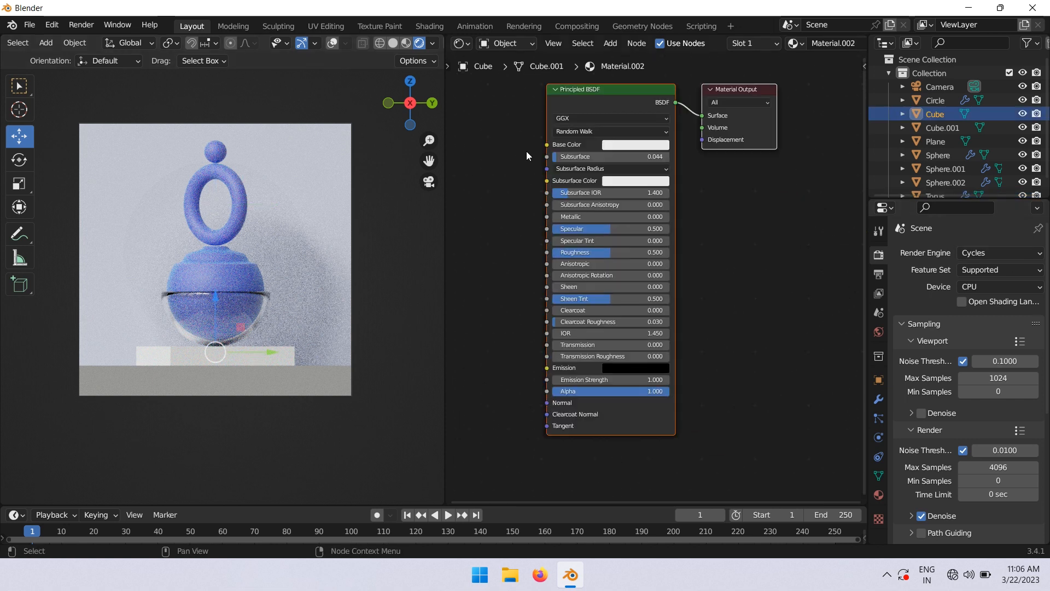
{"action": "left_click", "coordinate": [641, 135]}
{"action": "left_click_drag", "start_coordinate": [658, 187], "coordinate": [649, 186]}
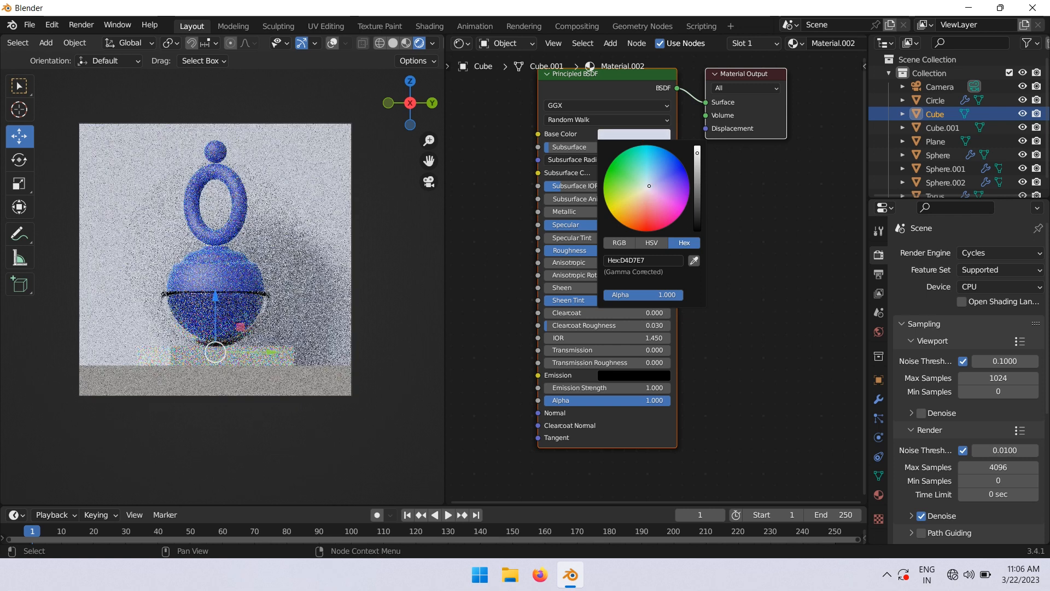
{"action": "left_click_drag", "start_coordinate": [548, 153], "coordinate": [550, 153]}
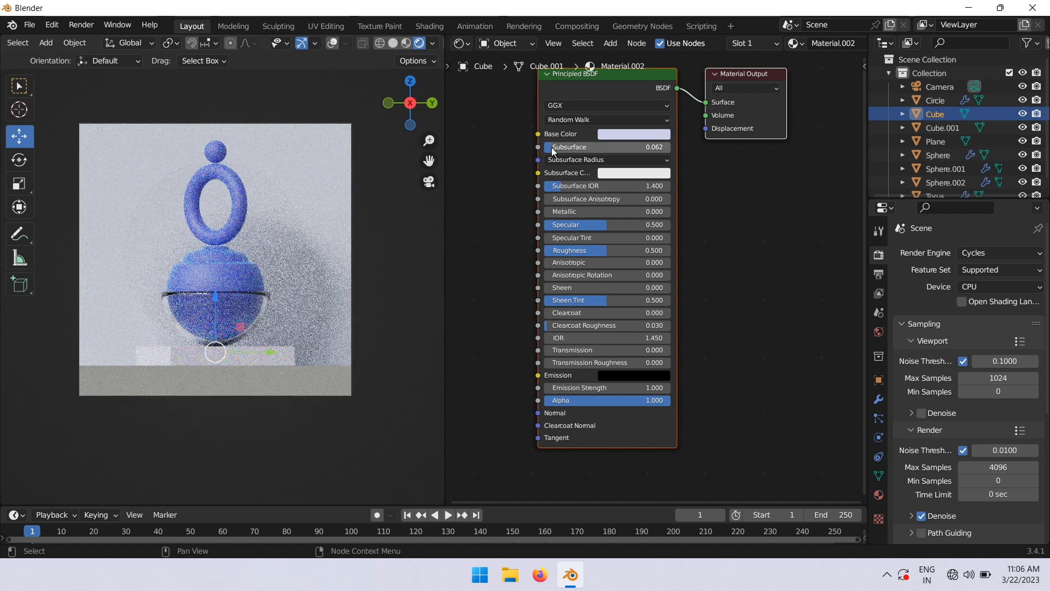
Rotate the lower slab about 17 degrees around the global Z axis
{"action": "left_click", "coordinate": [165, 383]}
{"action": "key", "text": "r"}
{"action": "key", "text": "z"}
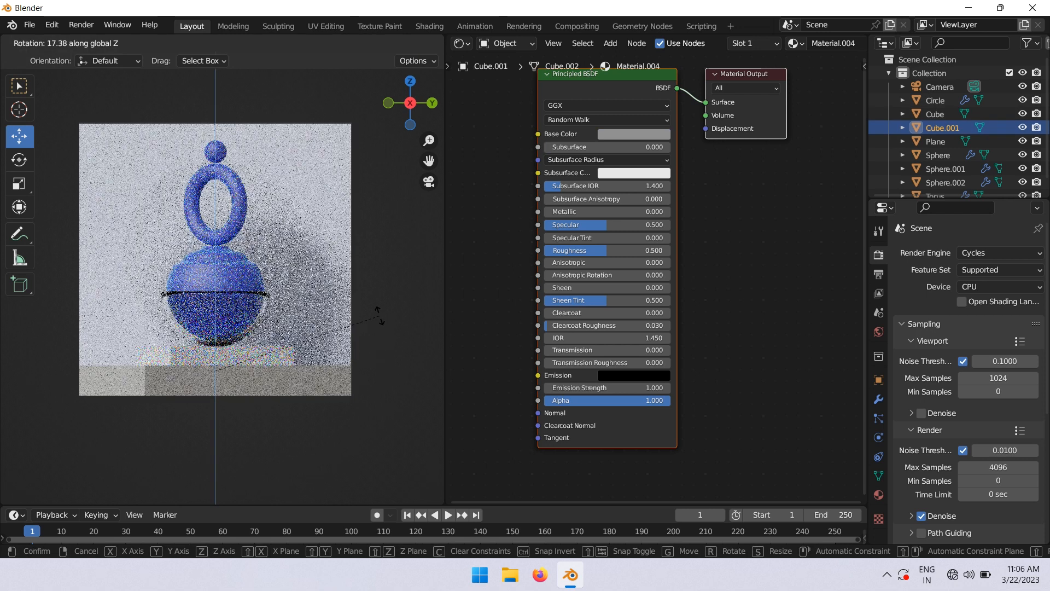
{"action": "left_click", "coordinate": [379, 316]}
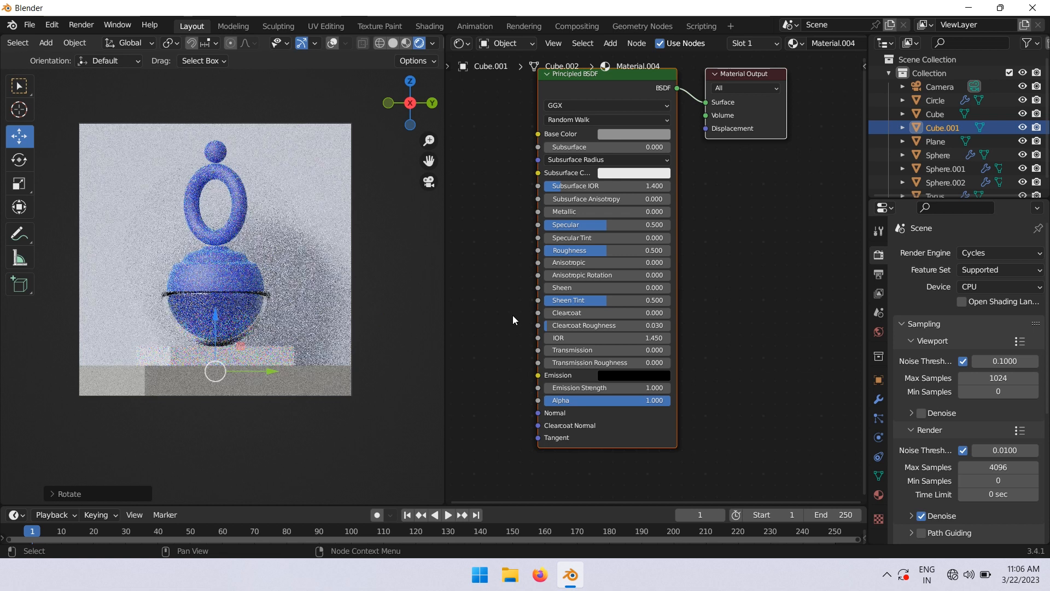
Set the Cycles render device to GPU Compute
{"action": "left_click", "coordinate": [513, 315]}
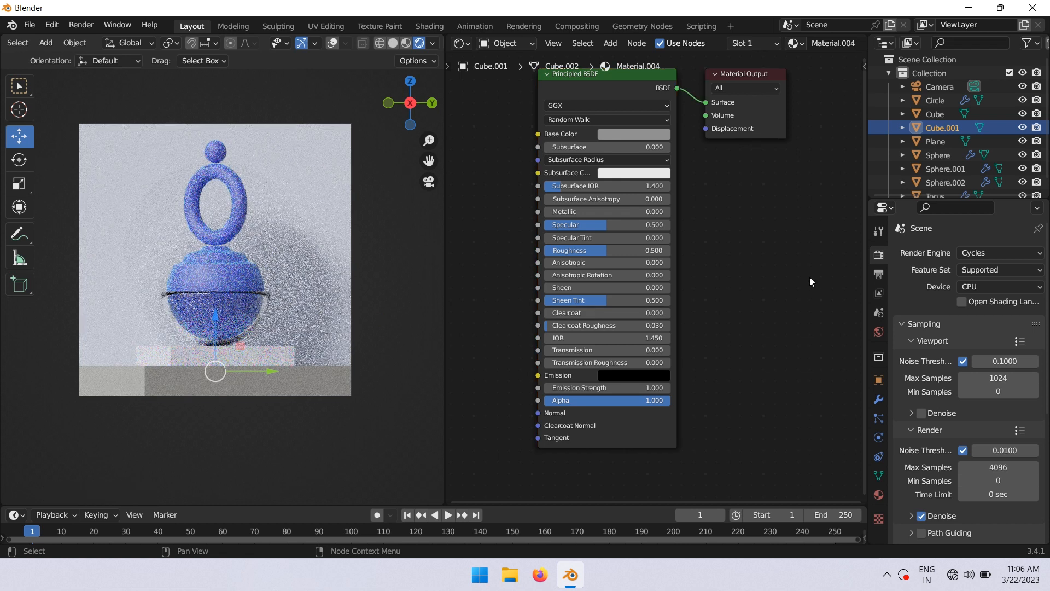
{"action": "left_click", "coordinate": [976, 287]}
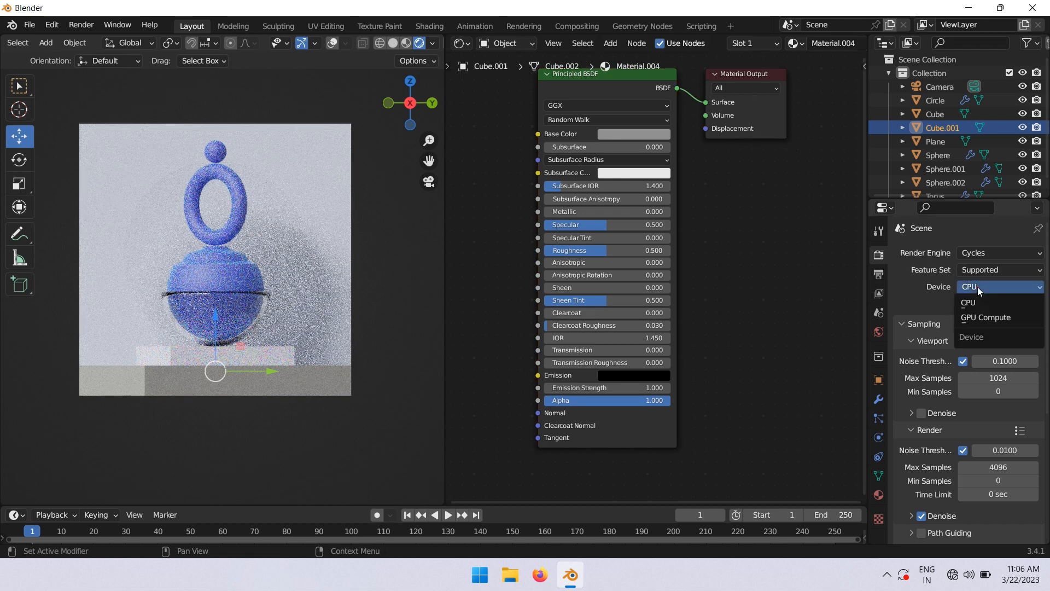
{"action": "left_click", "coordinate": [991, 317]}
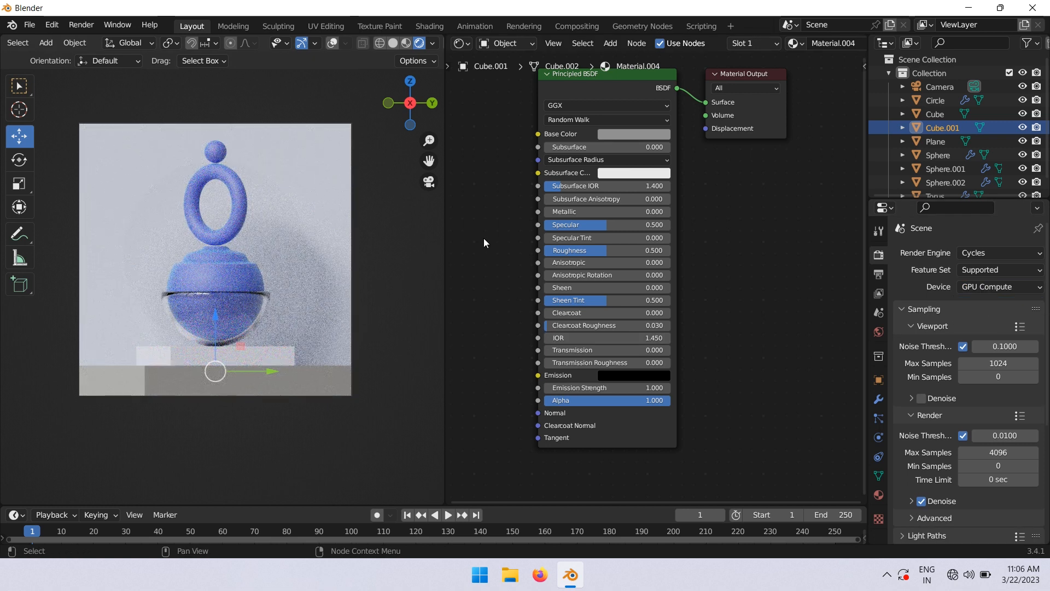
In solid shading, add a Bevel modifier to the upper slab and apply the slab's scale
{"action": "left_click", "coordinate": [393, 43]}
{"action": "scroll", "coordinate": [247, 375], "scroll_direction": "up", "scroll_amount": 4}
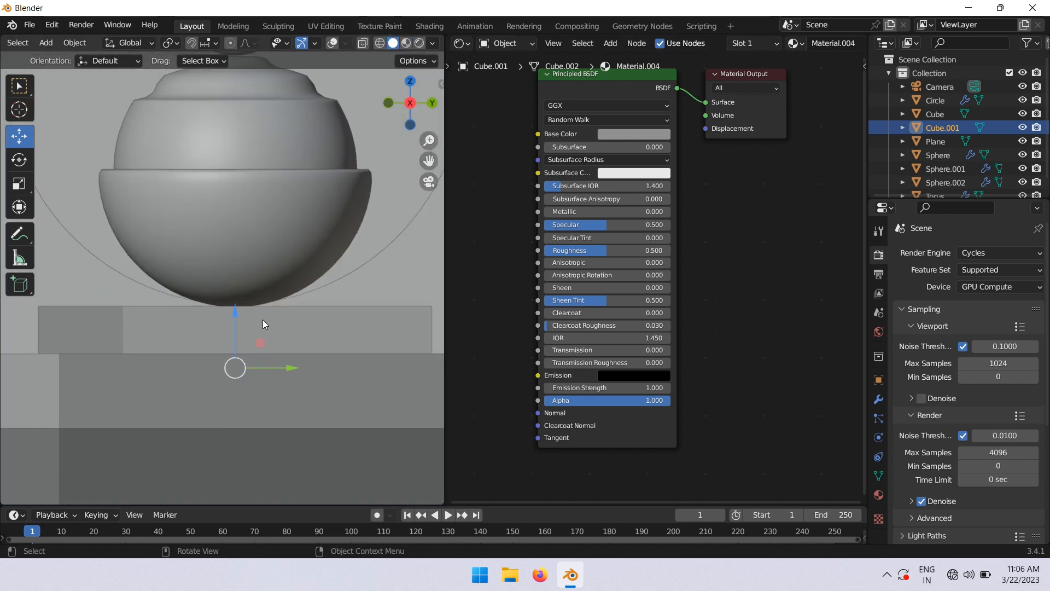
{"action": "left_click", "coordinate": [357, 349]}
{"action": "left_click", "coordinate": [879, 399]}
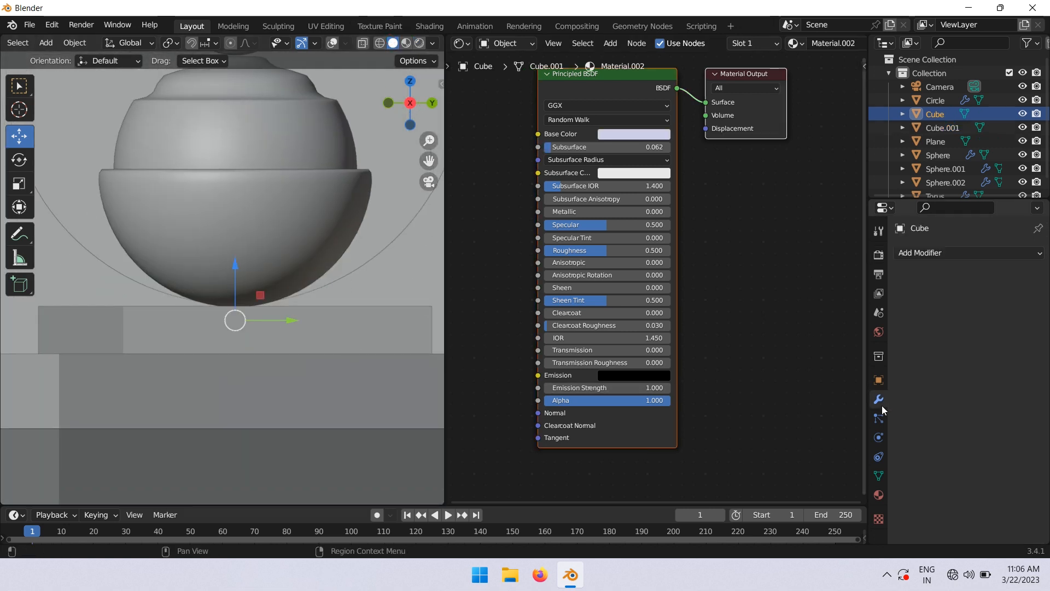
{"action": "left_click", "coordinate": [946, 252]}
{"action": "left_click", "coordinate": [791, 306]}
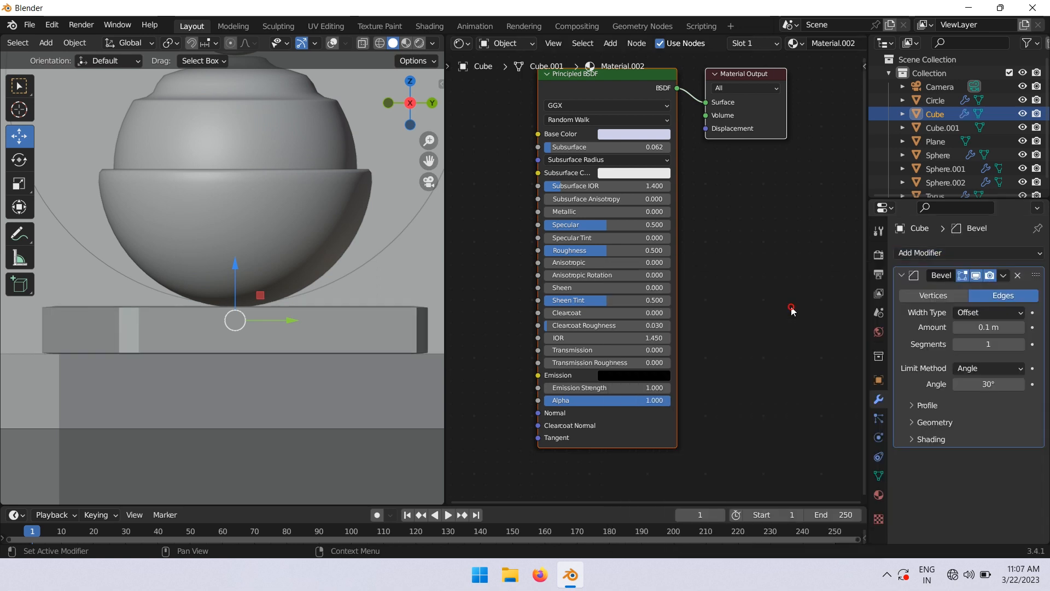
{"action": "key", "text": "ctrl+a"}
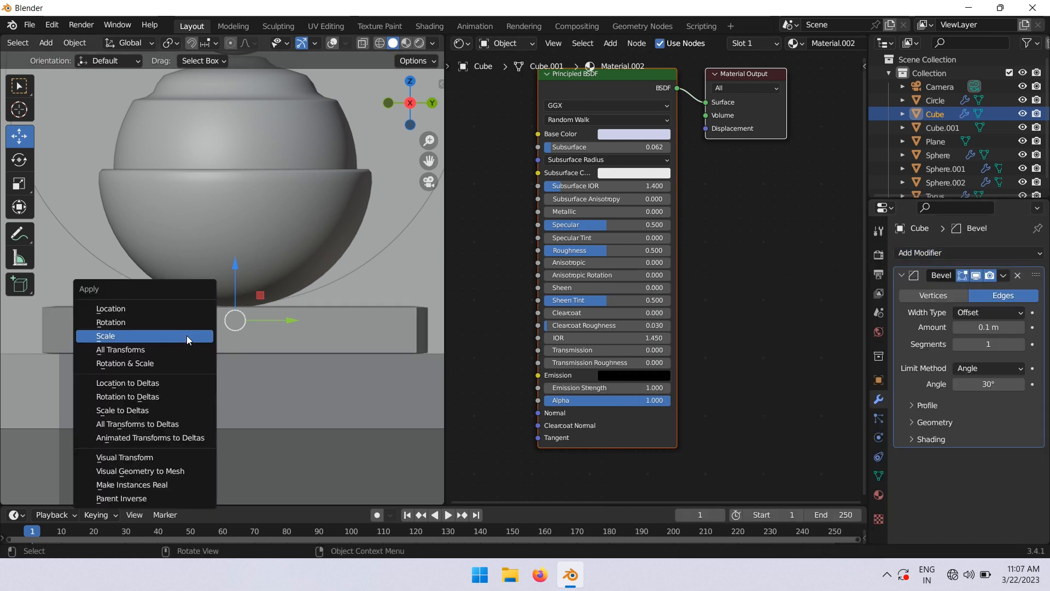
{"action": "left_click", "coordinate": [179, 337]}
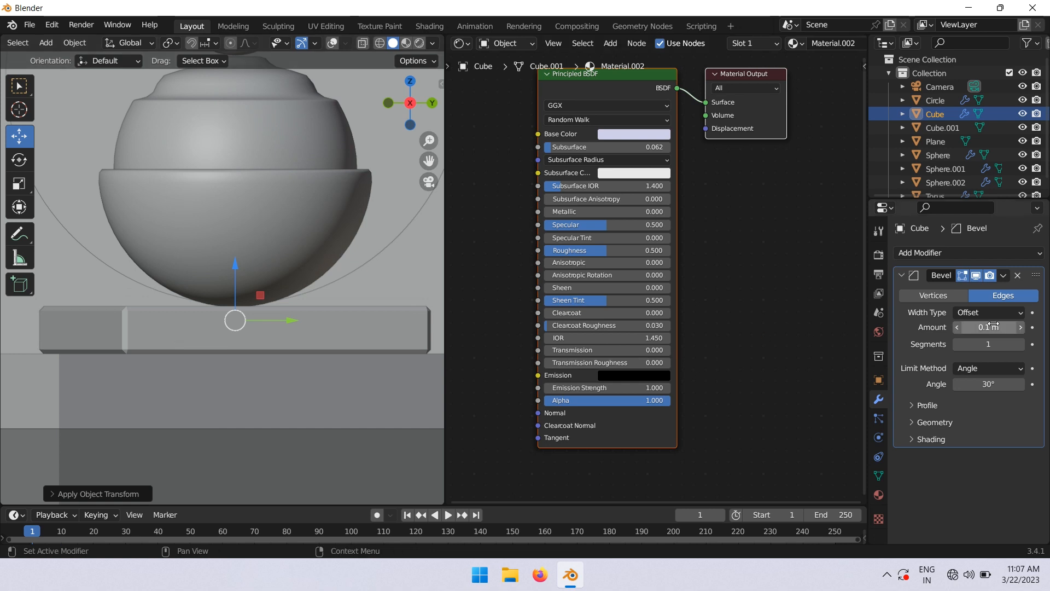
Set the upper slab's bevel to 4 segments with an amount of 0.05 m
{"action": "left_click", "coordinate": [1021, 344]}
{"action": "left_click", "coordinate": [1021, 344]}
{"action": "left_click", "coordinate": [1022, 346]}
{"action": "mouse_move", "coordinate": [997, 327]}
{"action": "left_mouse_down"}
{"action": "mouse_move", "coordinate": [985, 327]}
{"action": "mouse_move", "coordinate": [1007, 327]}
{"action": "mouse_move", "coordinate": [992, 327]}
{"action": "left_mouse_up"}
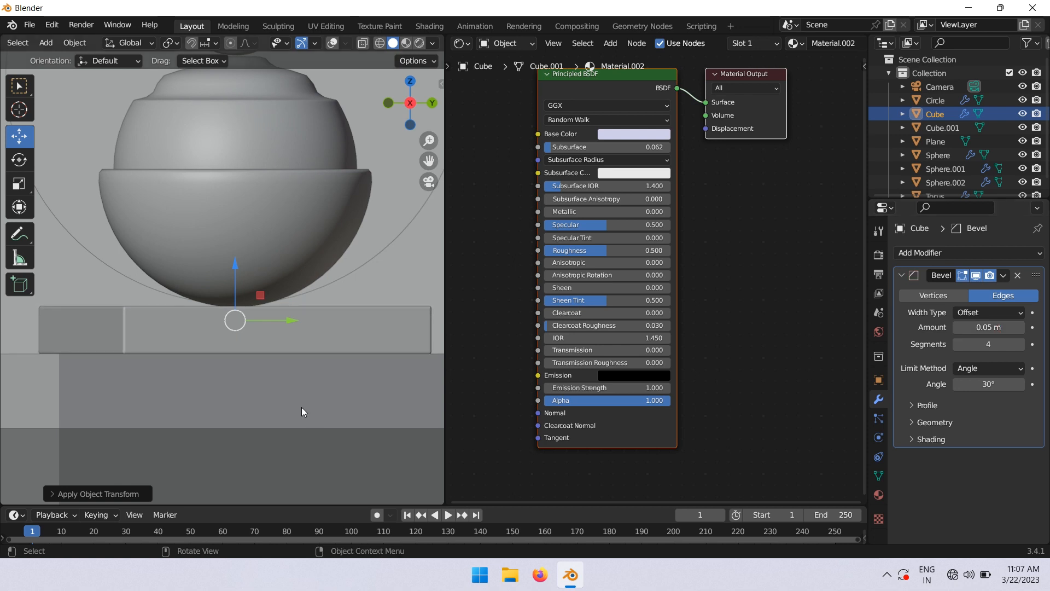
Apply the lower slab's scale and add a Bevel modifier to it
{"action": "left_click", "coordinate": [941, 127]}
{"action": "left_click", "coordinate": [957, 252]}
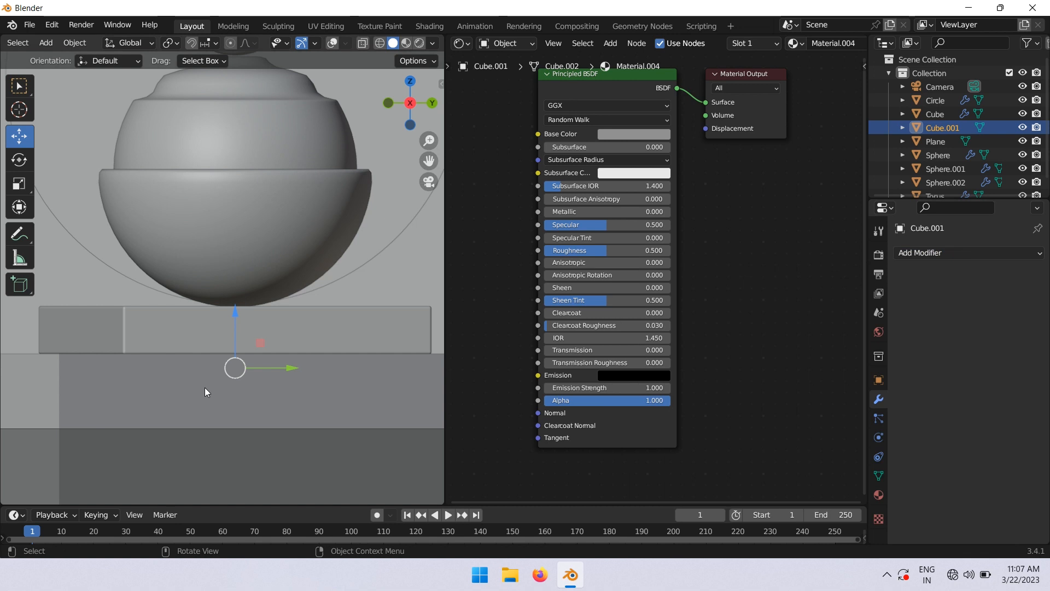
{"action": "key", "text": "ctrl+a"}
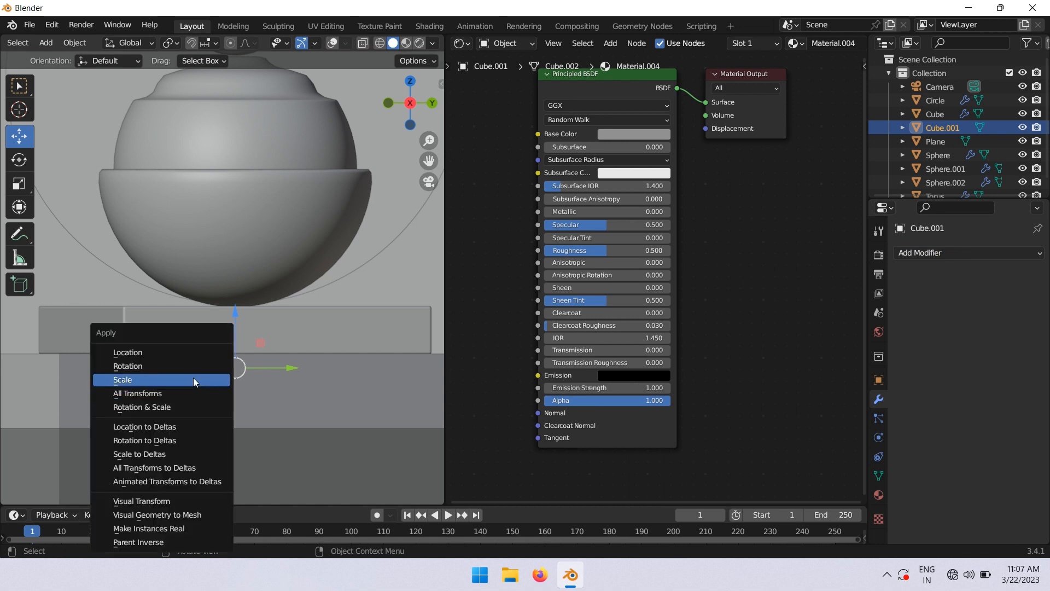
{"action": "left_click", "coordinate": [152, 384]}
{"action": "left_click", "coordinate": [945, 252]}
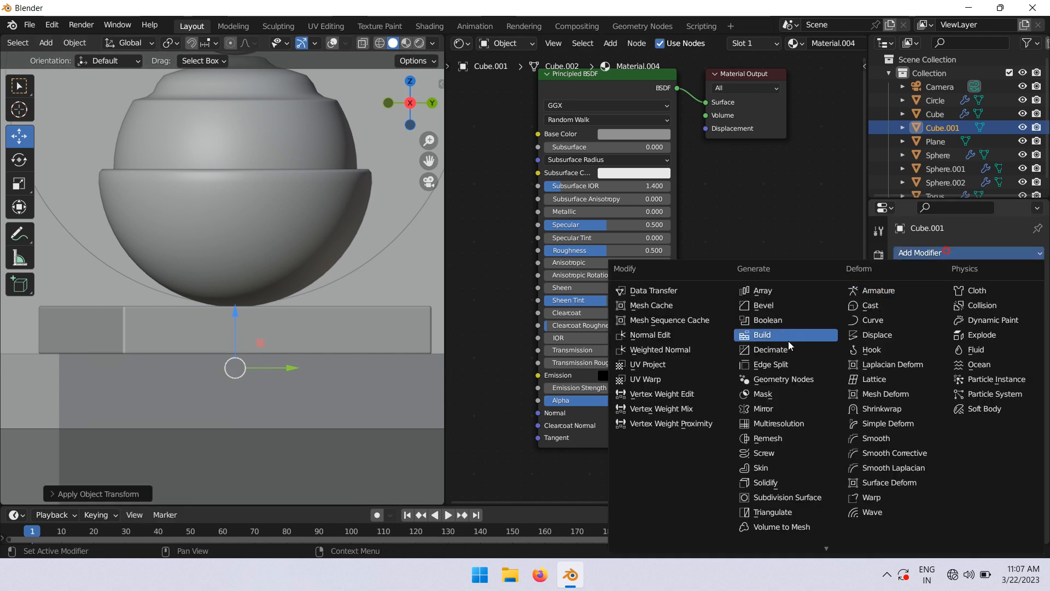
{"action": "left_click", "coordinate": [782, 307]}
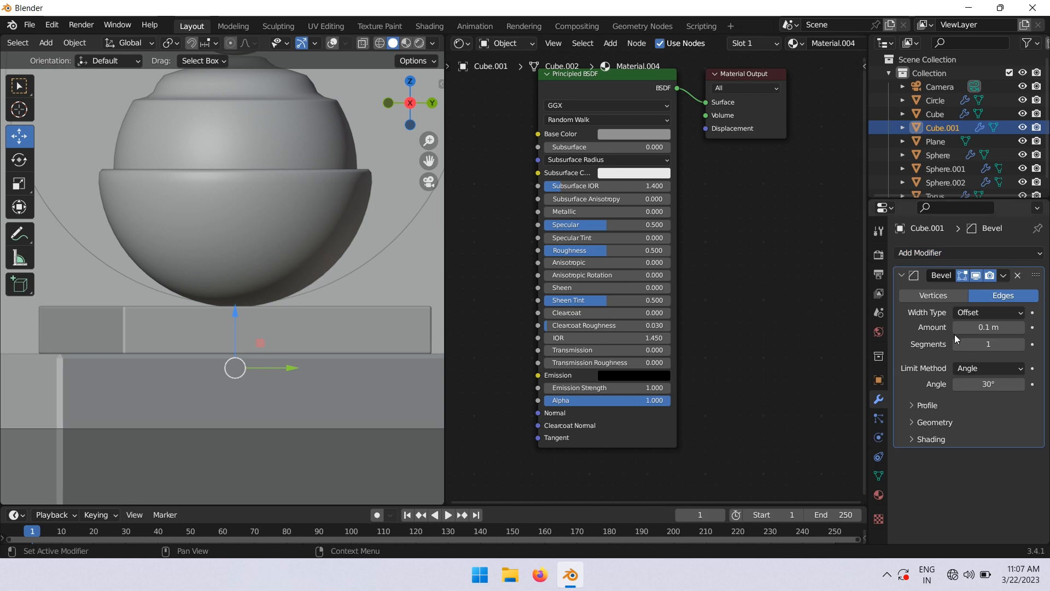
Set the lower slab's bevel amount to 0.07 m with 4 segments
{"action": "mouse_move", "coordinate": [1007, 326]}
{"action": "left_mouse_down"}
{"action": "mouse_move", "coordinate": [979, 326]}
{"action": "mouse_move", "coordinate": [995, 326]}
{"action": "left_mouse_up"}
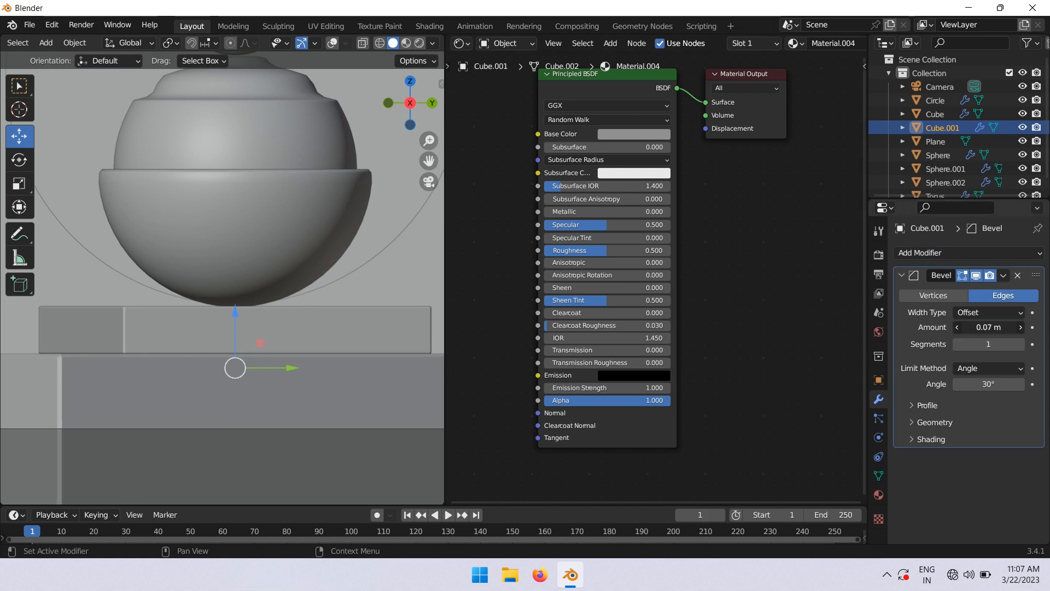
{"action": "left_click", "coordinate": [1020, 344]}
{"action": "left_click", "coordinate": [1020, 344]}
{"action": "left_click", "coordinate": [1020, 344]}
Deselect the slab, switch the viewport to rendered shading, and render the still image
{"action": "scroll", "coordinate": [254, 368], "scroll_direction": "down", "scroll_amount": 1}
{"action": "scroll", "coordinate": [254, 363], "scroll_direction": "down", "scroll_amount": 7}
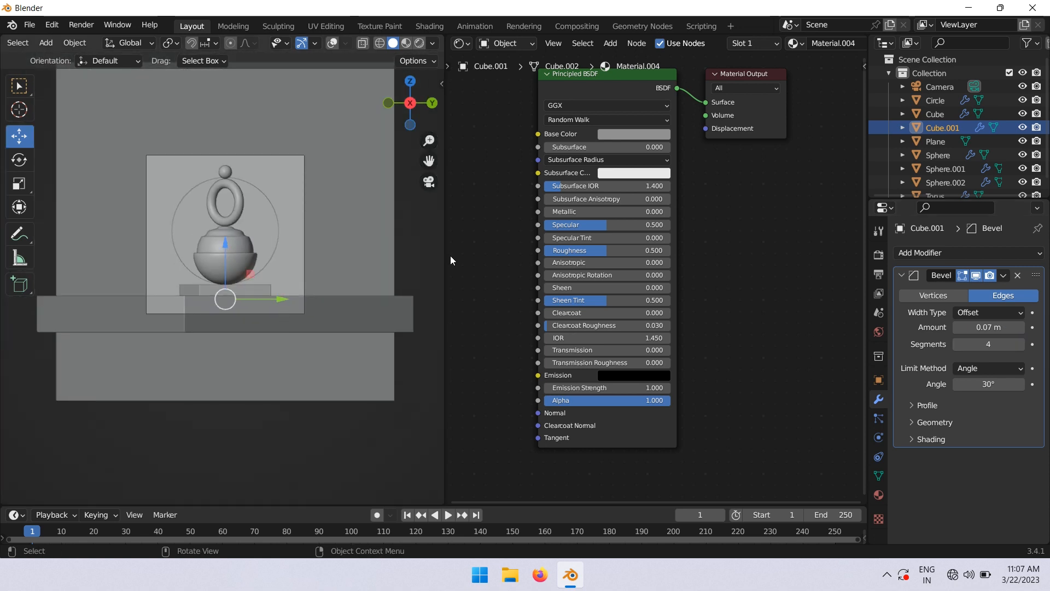
{"action": "left_click", "coordinate": [391, 246]}
{"action": "scroll", "coordinate": [377, 243], "scroll_direction": "up", "scroll_amount": 3}
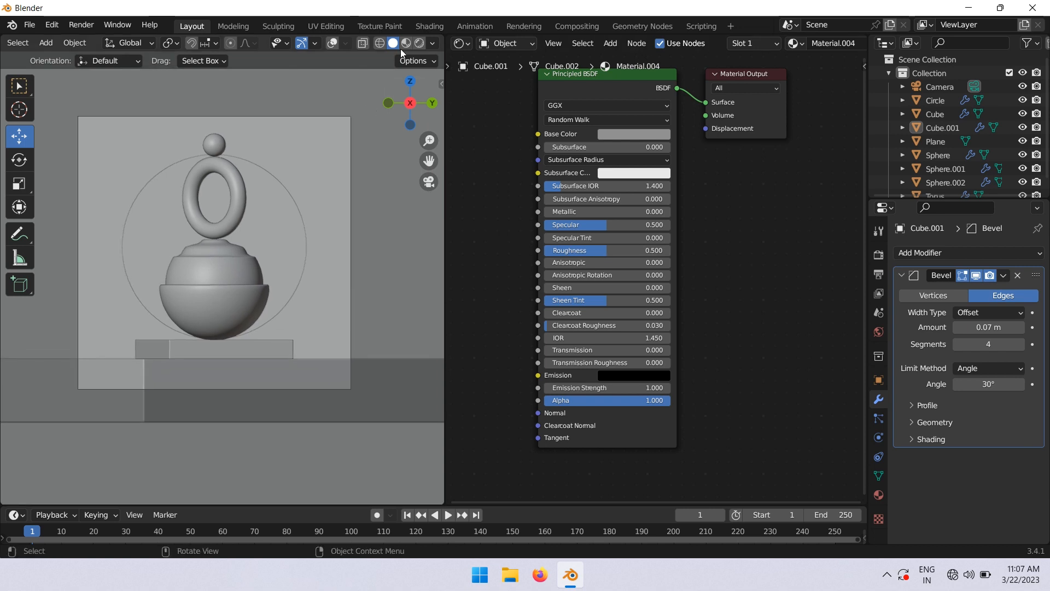
{"action": "left_click", "coordinate": [419, 43]}
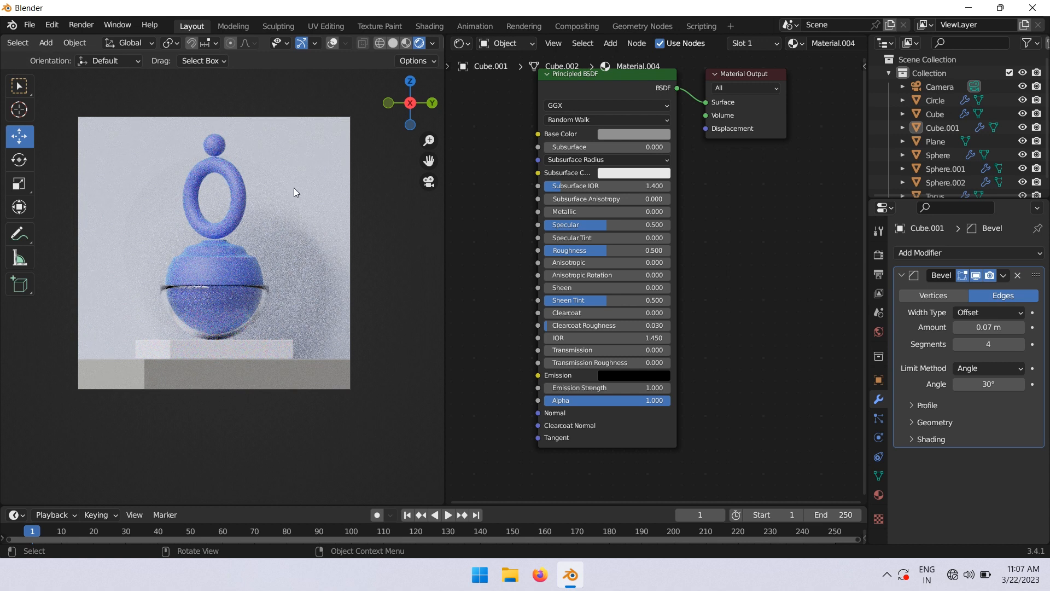
{"action": "left_click", "coordinate": [74, 27]}
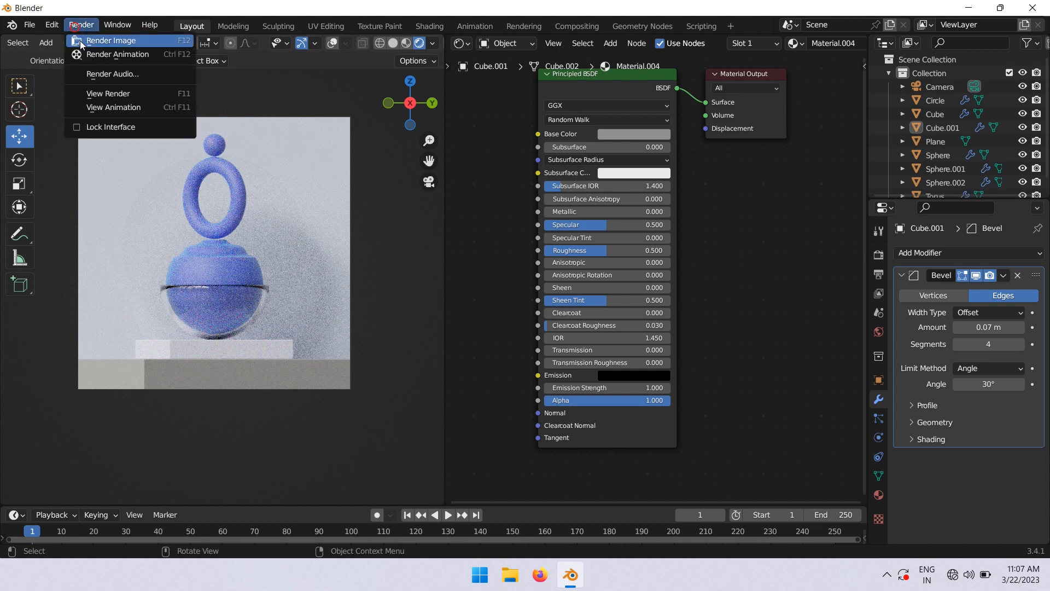
{"action": "left_click", "coordinate": [77, 40]}
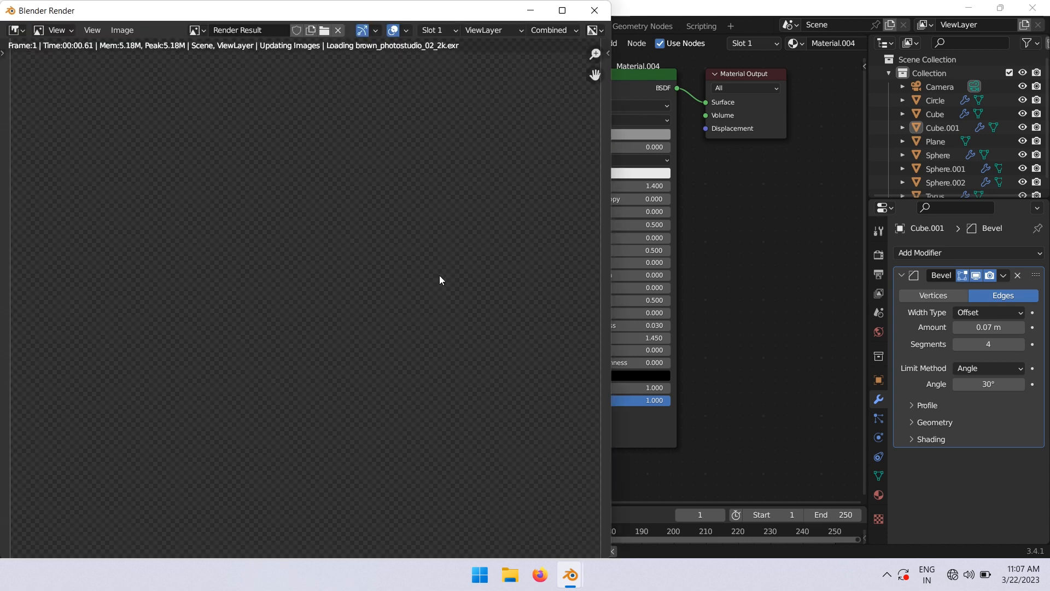